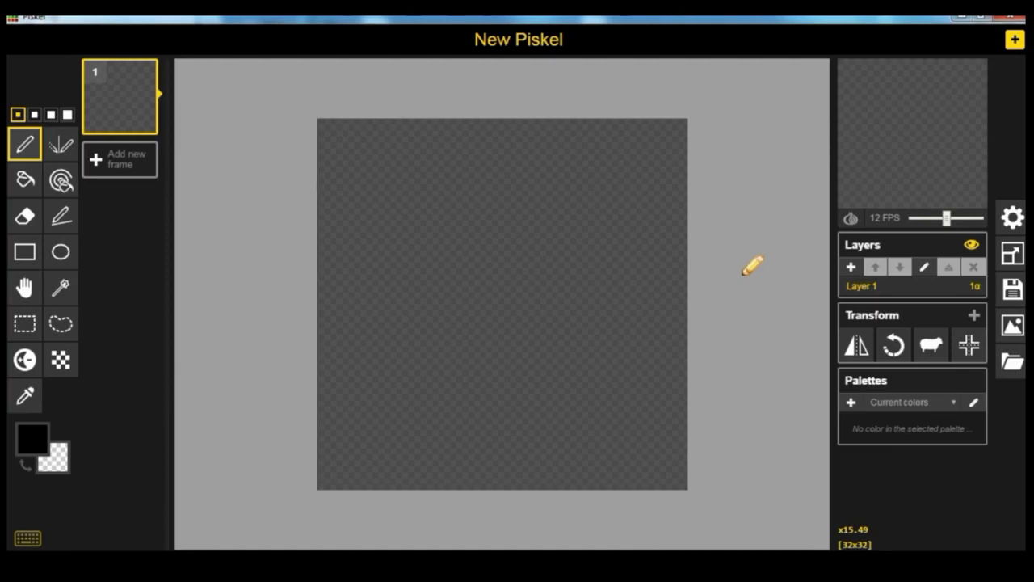
- Resize the blank canvas to 64 × 64 px
click(1012, 253)
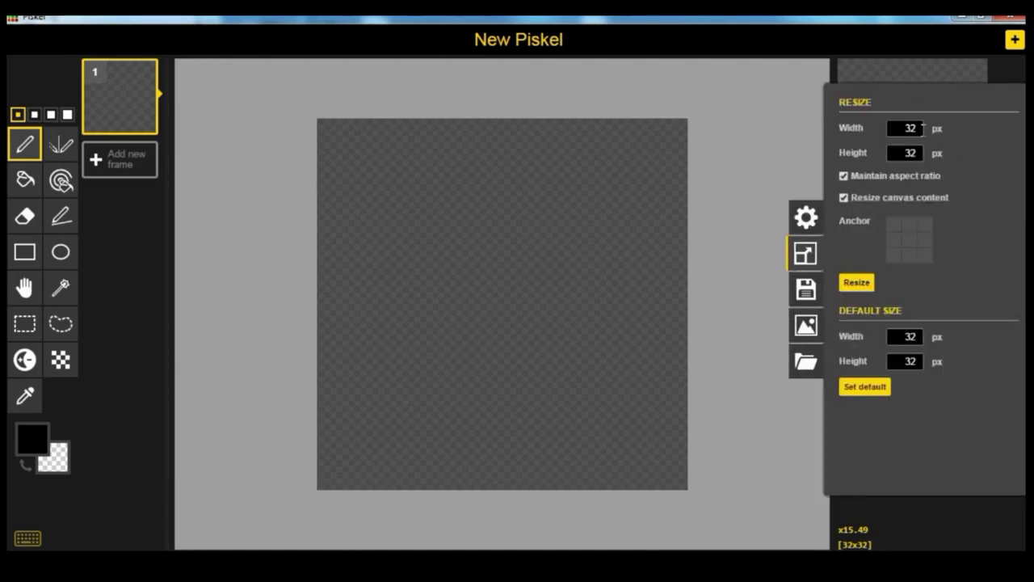
click(871, 282)
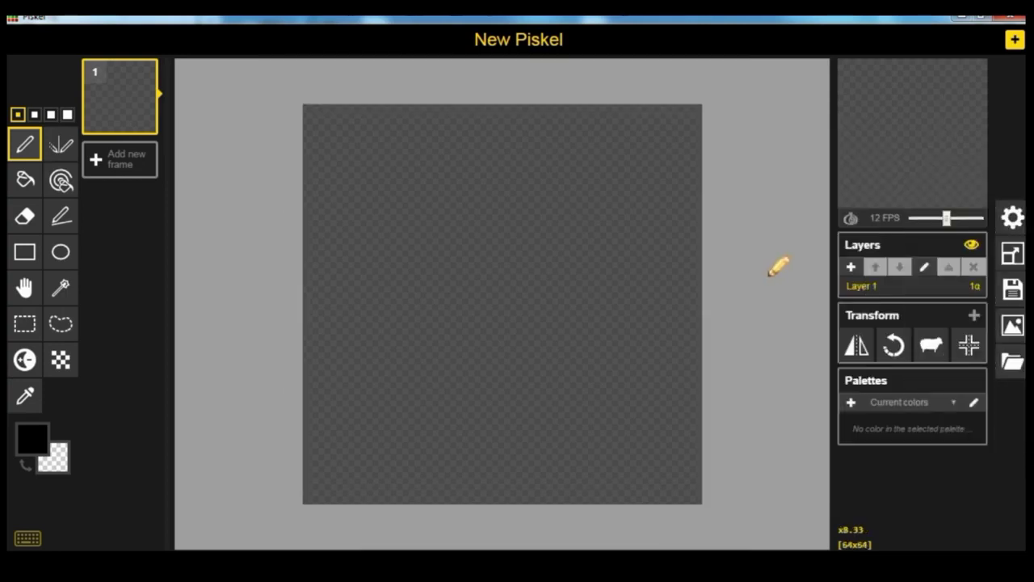
- Draw a filled black rounded head near the canvas's upper middle with the 2-pixel pen and trim its lower left edge
scroll(778, 267, up, 1)
scroll(778, 267, down, 1)
scroll(777, 267, up, 1)
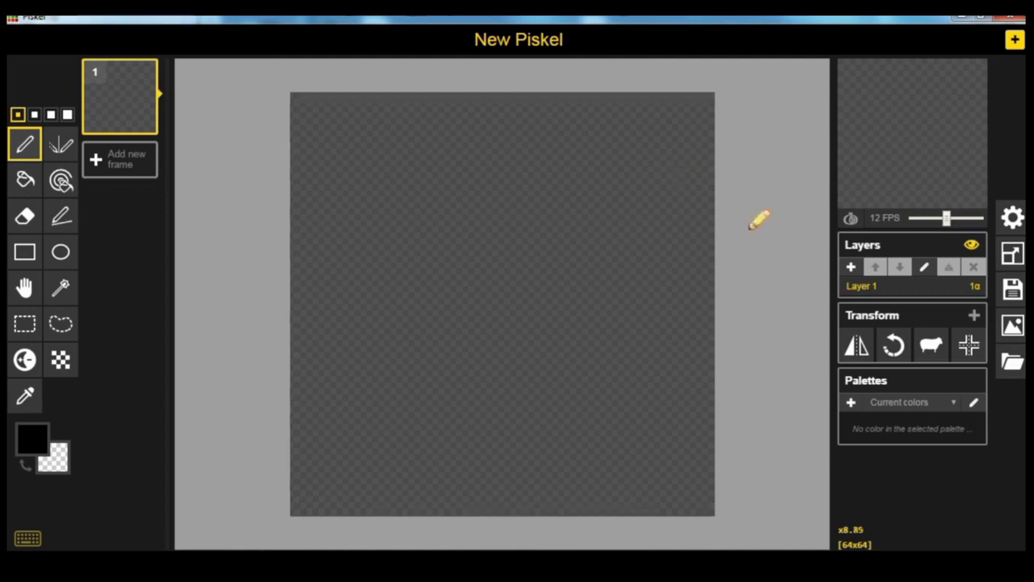
click(34, 115)
click(50, 115)
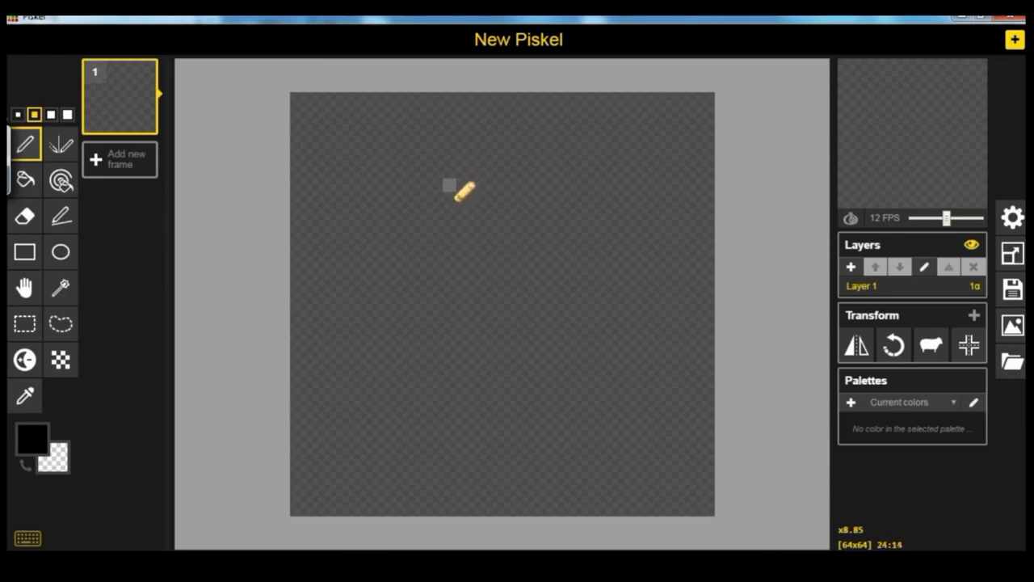
mouse_move(457, 194)
mouse_down()
mouse_move(509, 162)
mouse_move(555, 194)
mouse_move(458, 194)
mouse_move(469, 179)
mouse_move(503, 173)
mouse_move(534, 188)
mouse_move(470, 184)
mouse_move(558, 197)
mouse_move(545, 164)
mouse_move(518, 152)
mouse_move(459, 158)
mouse_move(435, 215)
mouse_move(547, 205)
mouse_move(476, 211)
mouse_move(421, 241)
mouse_move(463, 231)
mouse_move(459, 222)
mouse_move(460, 236)
mouse_move(494, 243)
mouse_move(548, 212)
mouse_move(502, 233)
mouse_move(469, 223)
mouse_move(528, 212)
mouse_up()
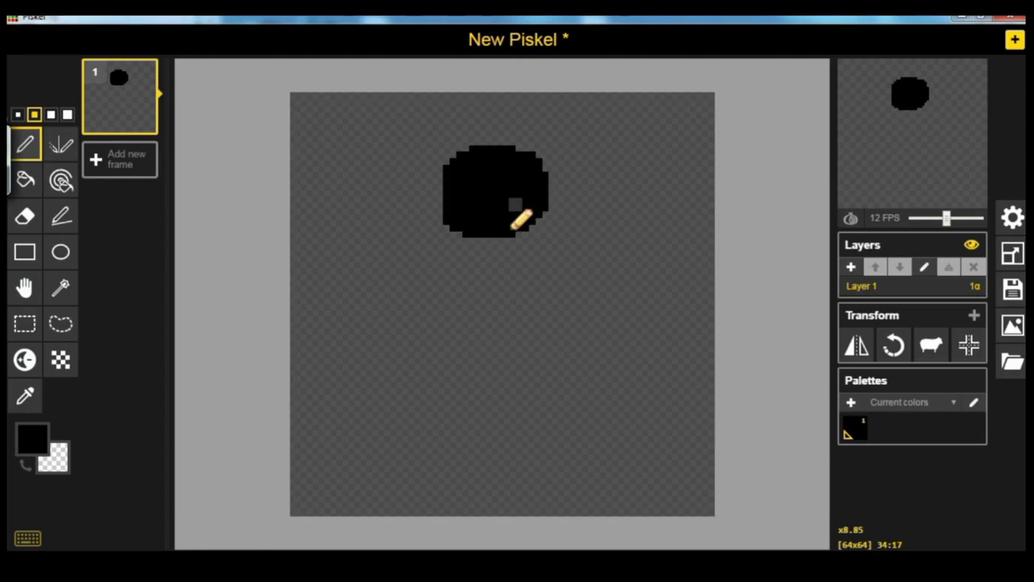
mouse_move(464, 239)
mouse_down()
mouse_move(446, 212)
mouse_move(446, 154)
mouse_move(446, 209)
mouse_up()
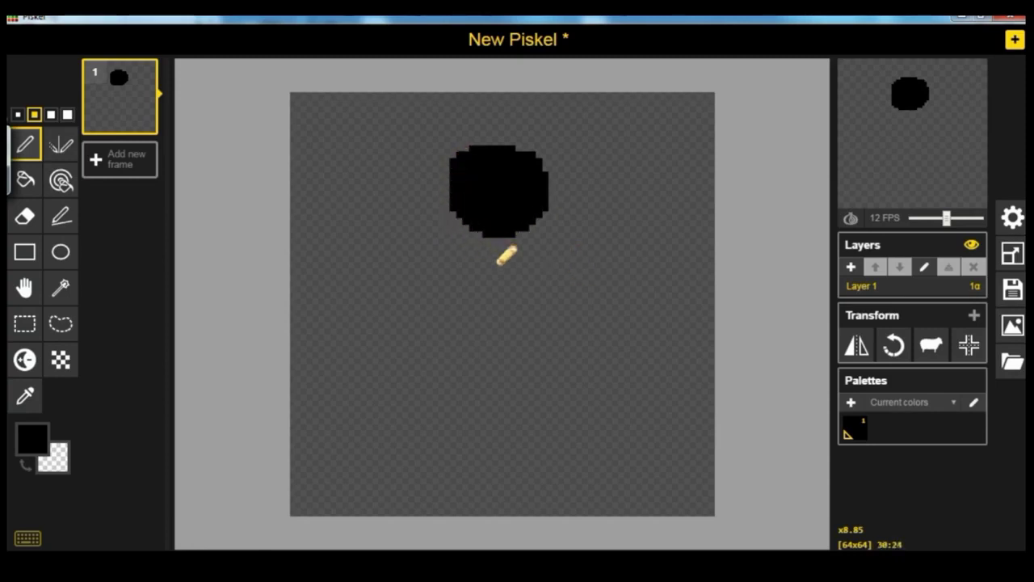
- Draw the black neck, shoulders and torso outline below the head, extending down almost to the canvas's lower edge
mouse_move(550, 234)
mouse_down()
mouse_move(581, 257)
mouse_move(582, 286)
mouse_move(532, 233)
mouse_move(568, 267)
mouse_move(533, 234)
mouse_move(472, 243)
mouse_move(456, 277)
mouse_move(460, 292)
mouse_move(509, 306)
mouse_move(547, 294)
mouse_move(560, 272)
mouse_move(534, 288)
mouse_move(468, 292)
mouse_move(460, 268)
mouse_move(476, 248)
mouse_move(466, 290)
mouse_move(481, 249)
mouse_move(474, 296)
mouse_move(494, 248)
mouse_move(503, 292)
mouse_move(506, 241)
mouse_move(510, 291)
mouse_move(516, 254)
mouse_move(514, 270)
mouse_move(530, 279)
mouse_move(536, 233)
mouse_move(541, 273)
mouse_up()
mouse_move(605, 272)
mouse_down()
mouse_move(595, 294)
mouse_move(567, 229)
mouse_move(590, 272)
mouse_up()
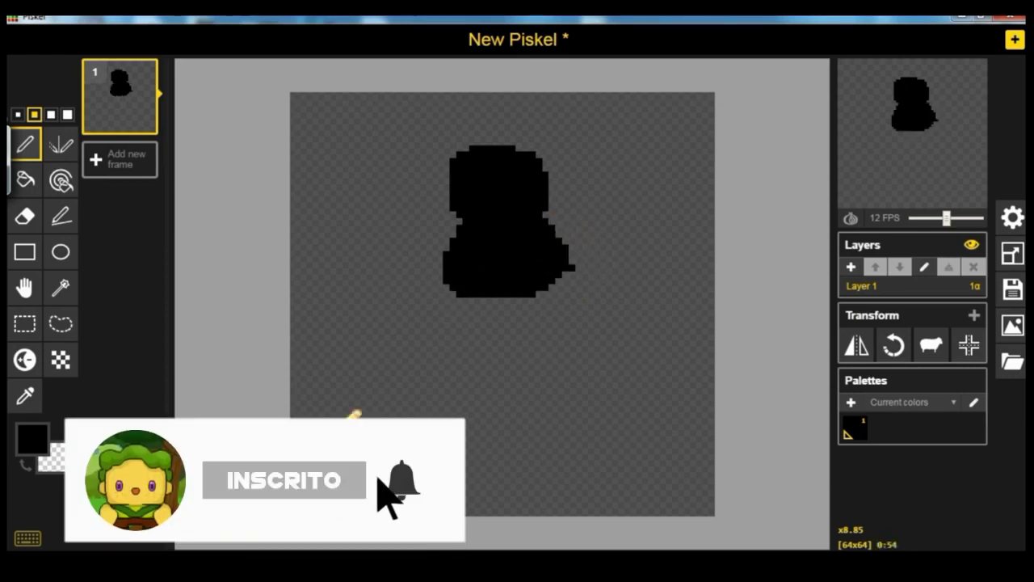
mouse_move(445, 279)
mouse_down()
mouse_move(561, 301)
mouse_move(499, 337)
mouse_move(468, 281)
mouse_move(475, 298)
mouse_move(582, 285)
mouse_move(553, 288)
mouse_move(450, 250)
mouse_move(456, 280)
mouse_move(465, 279)
mouse_move(456, 248)
mouse_move(467, 280)
mouse_move(475, 270)
mouse_move(429, 341)
mouse_move(426, 381)
mouse_move(472, 413)
mouse_move(409, 372)
mouse_move(419, 323)
mouse_move(464, 283)
mouse_move(448, 286)
mouse_move(413, 327)
mouse_move(415, 369)
mouse_move(431, 353)
mouse_move(464, 401)
mouse_move(518, 400)
mouse_move(548, 366)
mouse_move(558, 269)
mouse_move(573, 337)
mouse_move(569, 279)
mouse_move(569, 382)
mouse_move(454, 396)
mouse_move(450, 301)
mouse_move(474, 386)
mouse_move(555, 356)
mouse_move(514, 386)
mouse_move(458, 339)
mouse_move(489, 288)
mouse_move(449, 326)
mouse_move(473, 342)
mouse_move(479, 377)
mouse_move(548, 288)
mouse_move(538, 336)
mouse_move(517, 354)
mouse_move(526, 285)
mouse_move(509, 357)
mouse_move(477, 350)
mouse_move(513, 268)
mouse_move(441, 282)
mouse_move(408, 351)
mouse_move(512, 387)
mouse_move(557, 366)
mouse_move(562, 295)
mouse_move(593, 362)
mouse_move(578, 304)
mouse_move(557, 283)
mouse_move(564, 494)
mouse_up()
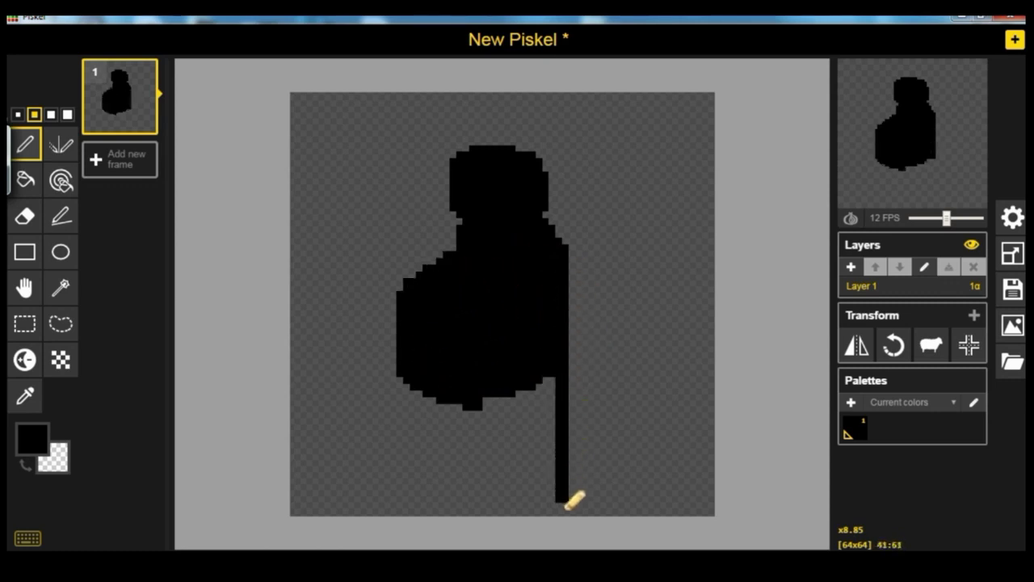
mouse_move(404, 372)
mouse_down()
mouse_move(414, 500)
mouse_move(559, 501)
mouse_move(407, 510)
mouse_move(540, 506)
mouse_move(547, 372)
mouse_move(556, 470)
mouse_move(543, 490)
mouse_up()
mouse_move(450, 258)
mouse_down()
mouse_move(414, 288)
mouse_move(397, 314)
mouse_up()
mouse_move(445, 261)
mouse_down()
mouse_move(413, 309)
mouse_move(402, 499)
mouse_up()
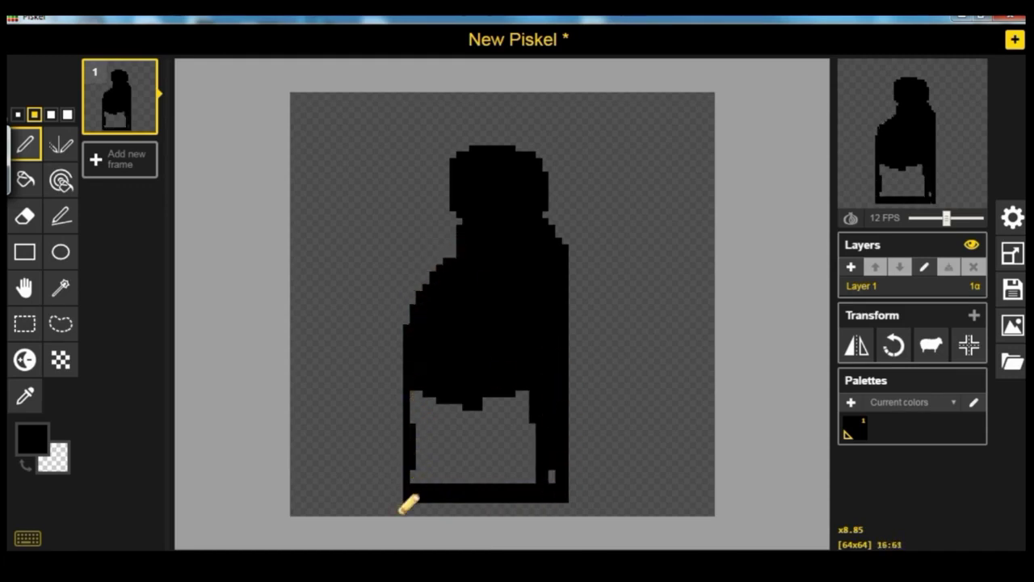
- Narrow the left side of the head and fill the open area of the lower torso with black using the 3-pixel pen
mouse_move(455, 235)
mouse_down()
mouse_move(460, 195)
mouse_move(522, 150)
mouse_up()
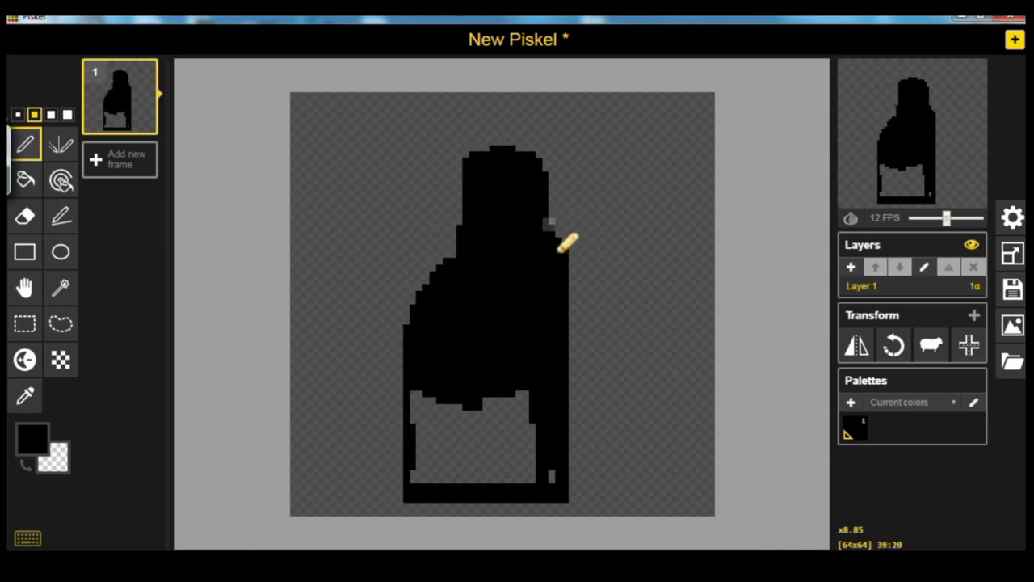
mouse_move(568, 482)
mouse_down()
mouse_move(427, 488)
mouse_move(423, 422)
mouse_move(432, 403)
mouse_move(439, 496)
mouse_up()
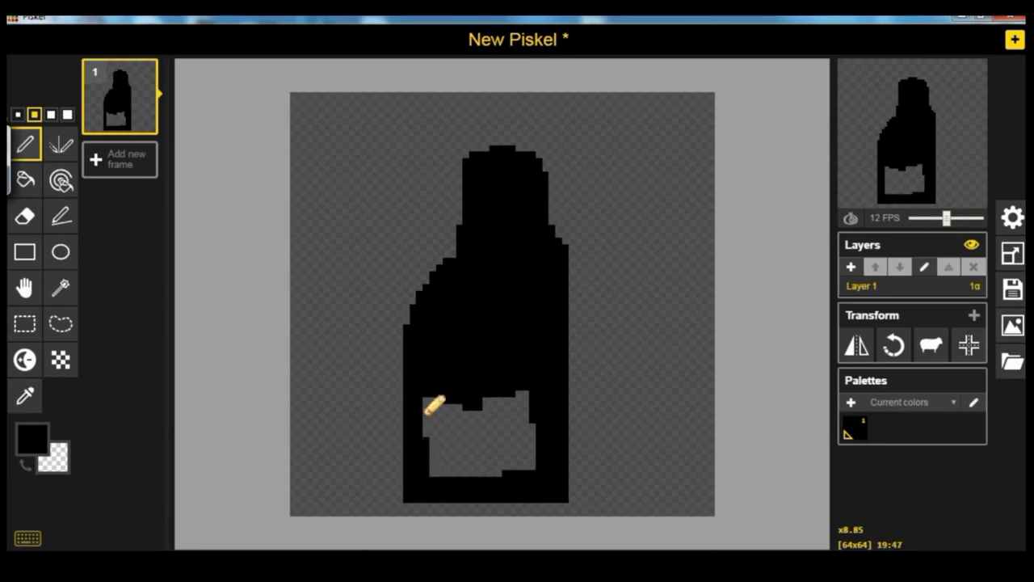
click(51, 114)
mouse_move(499, 473)
mouse_down()
mouse_move(511, 397)
mouse_move(528, 403)
mouse_move(566, 478)
mouse_move(550, 474)
mouse_move(588, 463)
mouse_move(585, 485)
mouse_move(586, 392)
mouse_up()
mouse_move(538, 420)
mouse_down()
mouse_move(530, 381)
mouse_move(496, 489)
mouse_move(495, 397)
mouse_move(478, 483)
mouse_move(467, 396)
mouse_move(455, 487)
mouse_move(444, 388)
mouse_move(431, 482)
mouse_move(462, 451)
mouse_move(453, 409)
mouse_up()
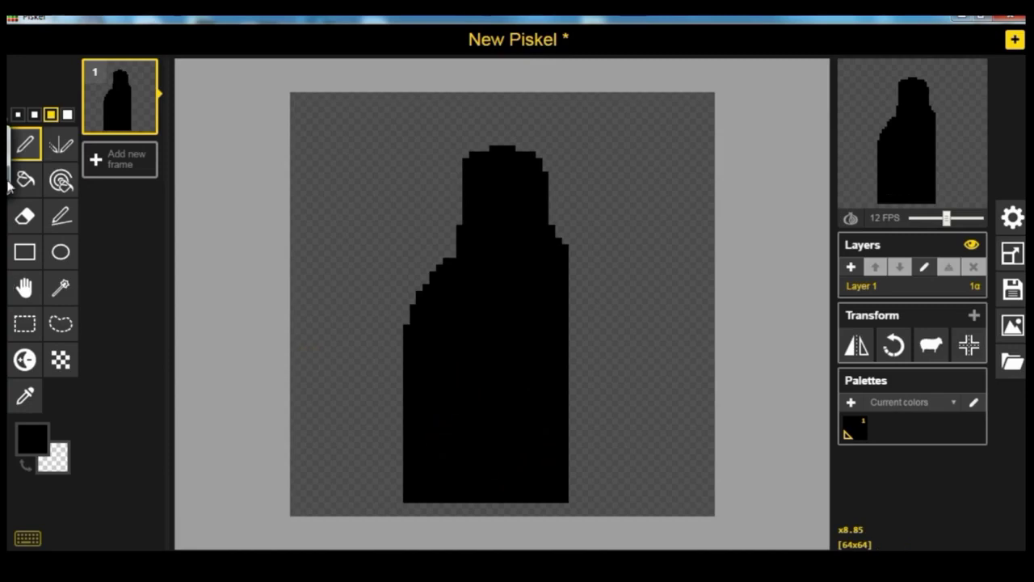
- Straighten the torso's left edge and refine the left shoulder slope with the 1-pixel pen
click(18, 115)
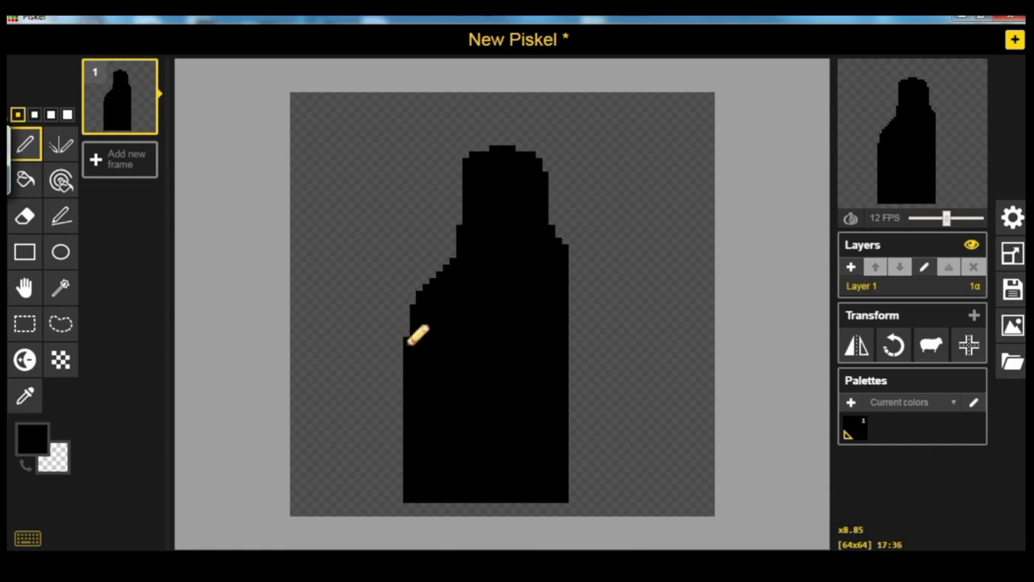
drag(409, 368, 410, 511)
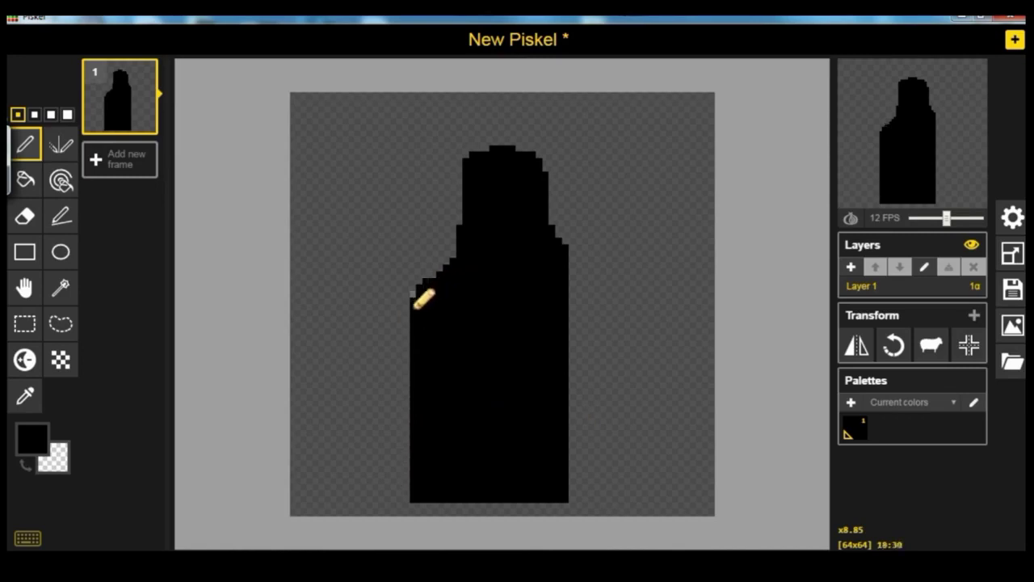
mouse_move(409, 306)
mouse_down()
mouse_move(402, 501)
mouse_move(412, 511)
mouse_move(402, 509)
mouse_move(401, 469)
mouse_move(416, 459)
mouse_move(409, 499)
mouse_up()
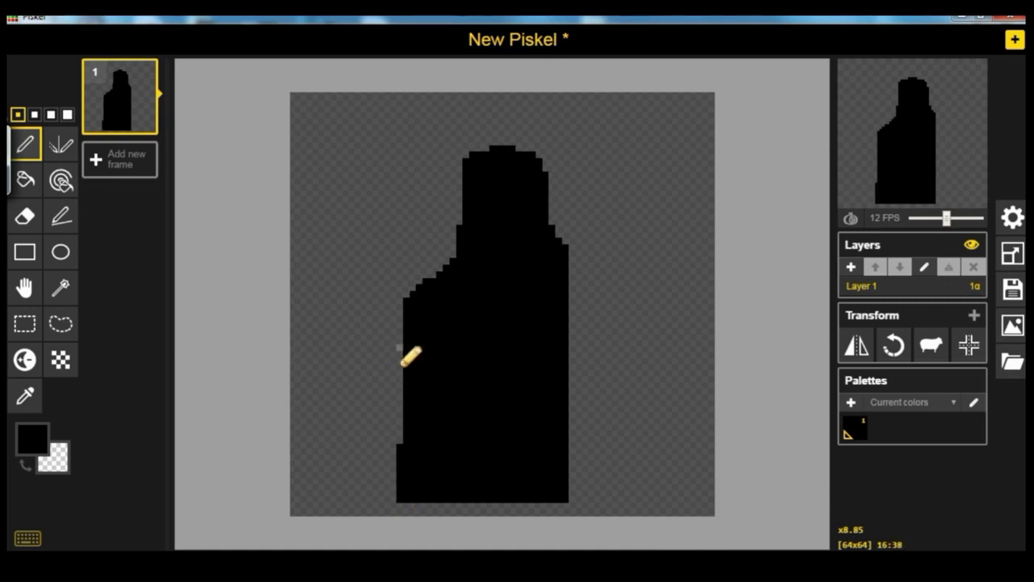
mouse_move(401, 447)
mouse_down()
mouse_move(397, 484)
mouse_move(407, 477)
mouse_up()
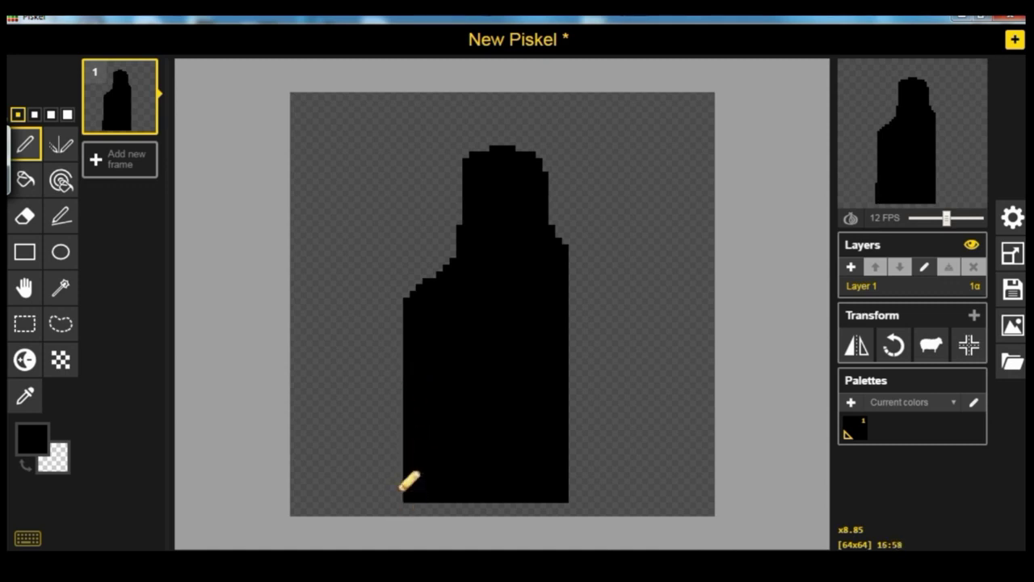
click(433, 281)
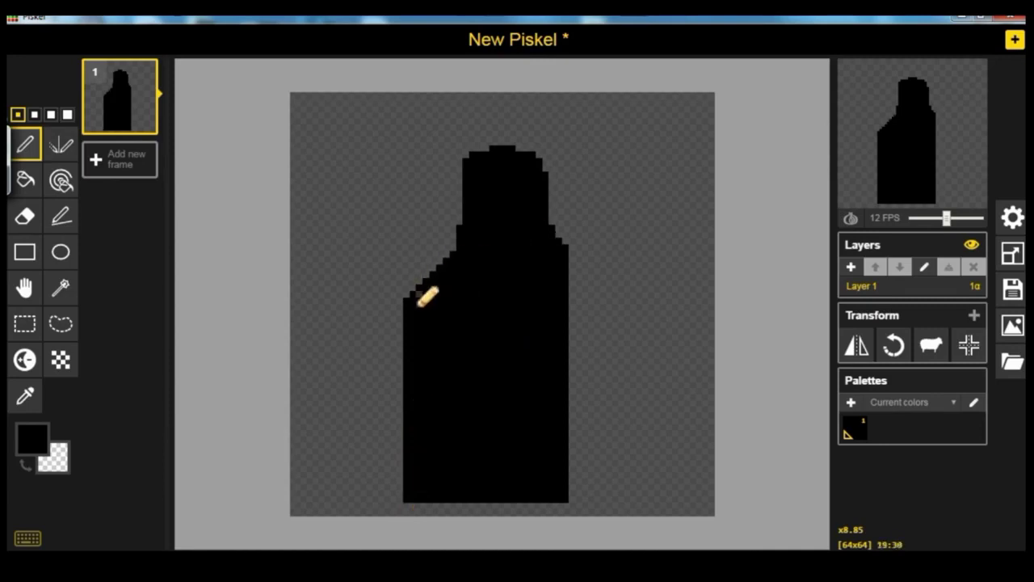
- Round off the left shoulder and trim one pixel column from the torso's right edge
click(67, 257)
drag(503, 371, 414, 265)
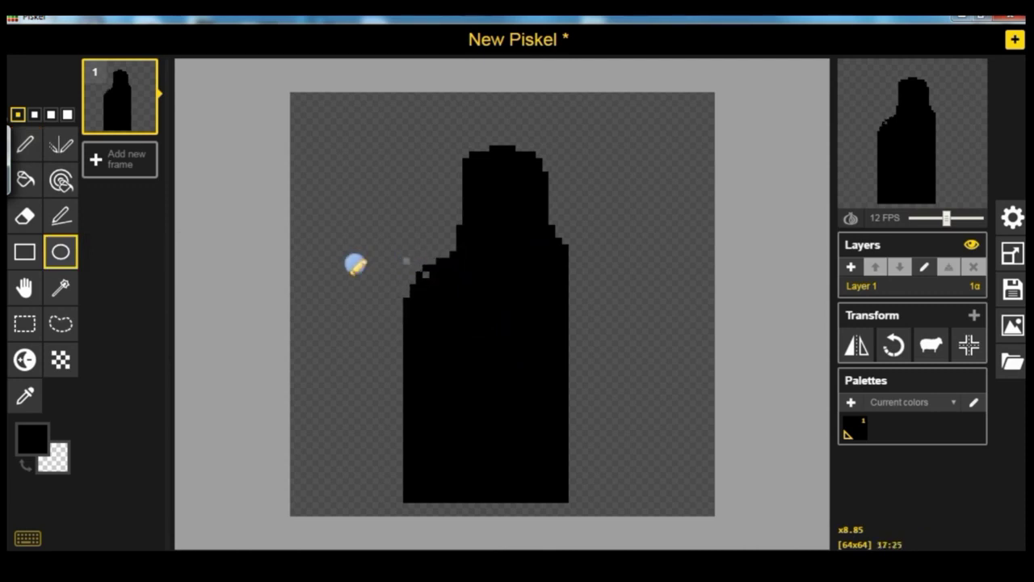
click(25, 144)
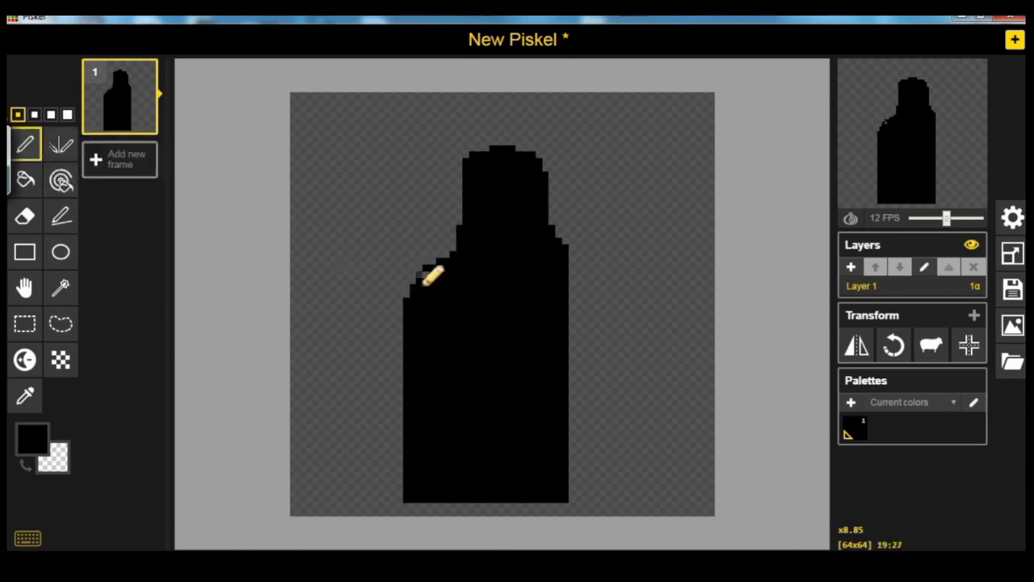
drag(427, 275, 486, 346)
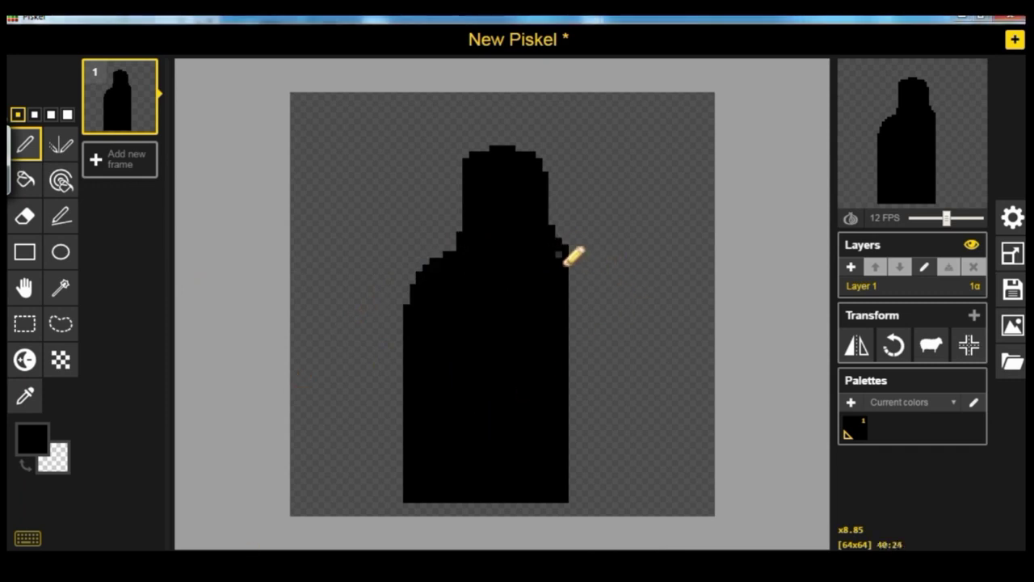
drag(566, 244, 567, 501)
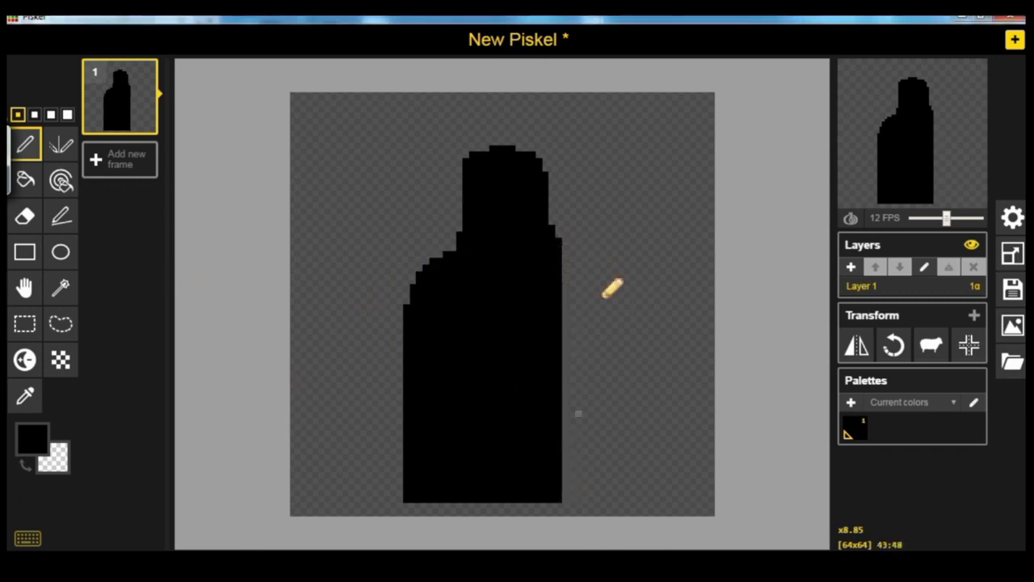
- Draw a rounded arm bulge outline on the torso's upper right side and fill it with black
mouse_move(559, 240)
mouse_down()
mouse_move(594, 317)
mouse_move(565, 333)
mouse_up()
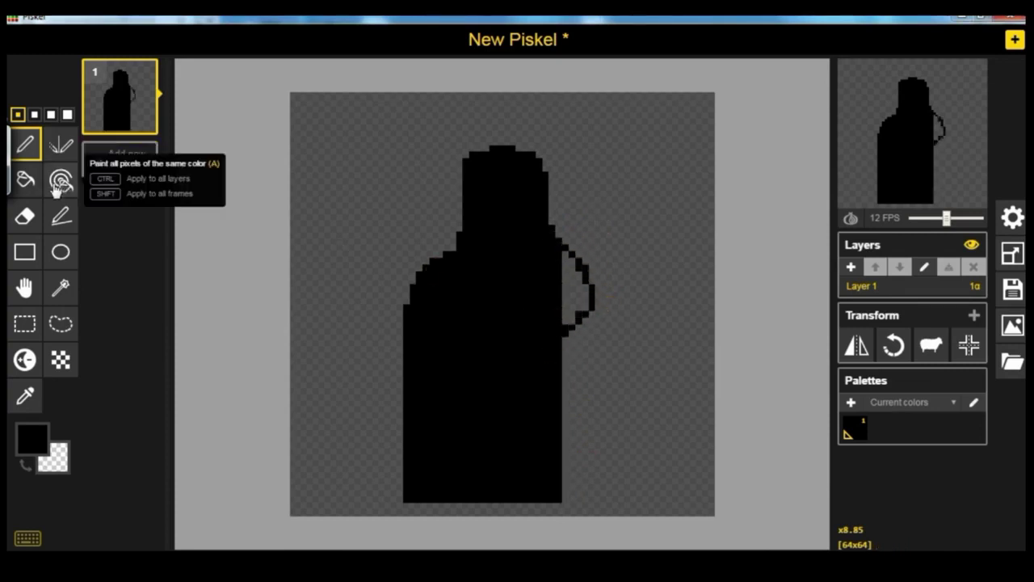
click(25, 180)
click(575, 293)
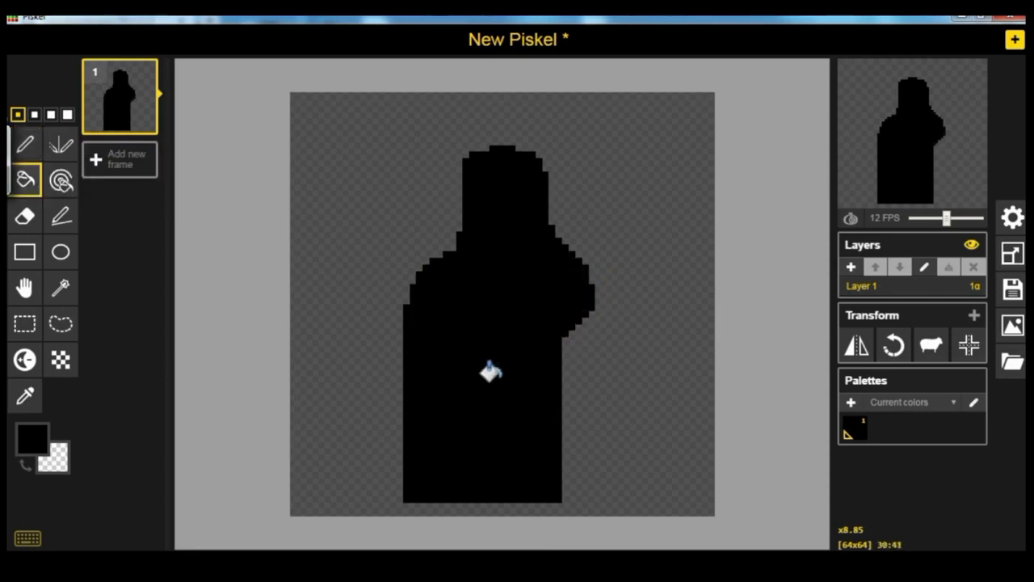
- Align the silhouette to the center of the canvas and add a second, blank frame
click(32, 146)
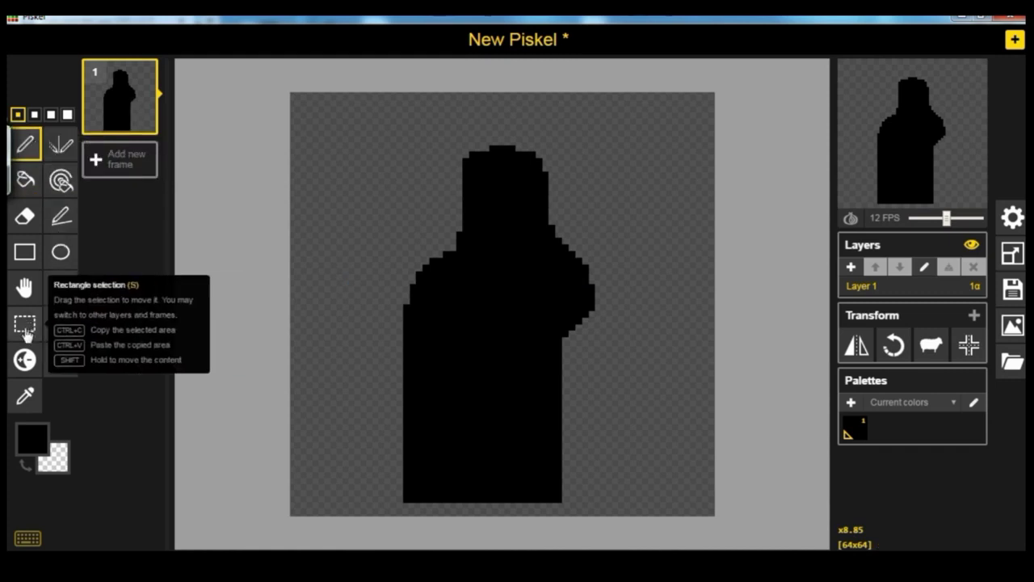
click(25, 288)
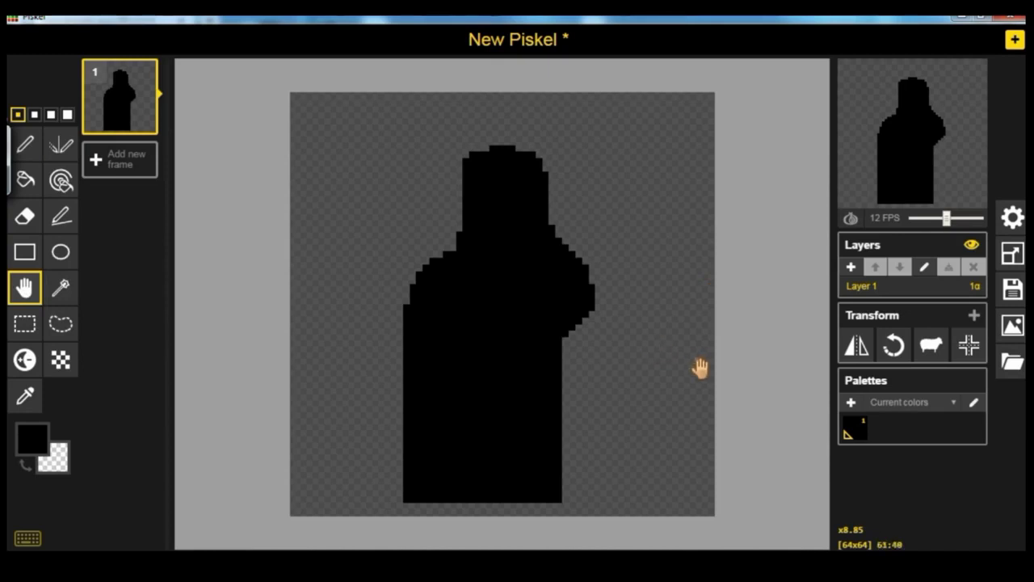
click(977, 355)
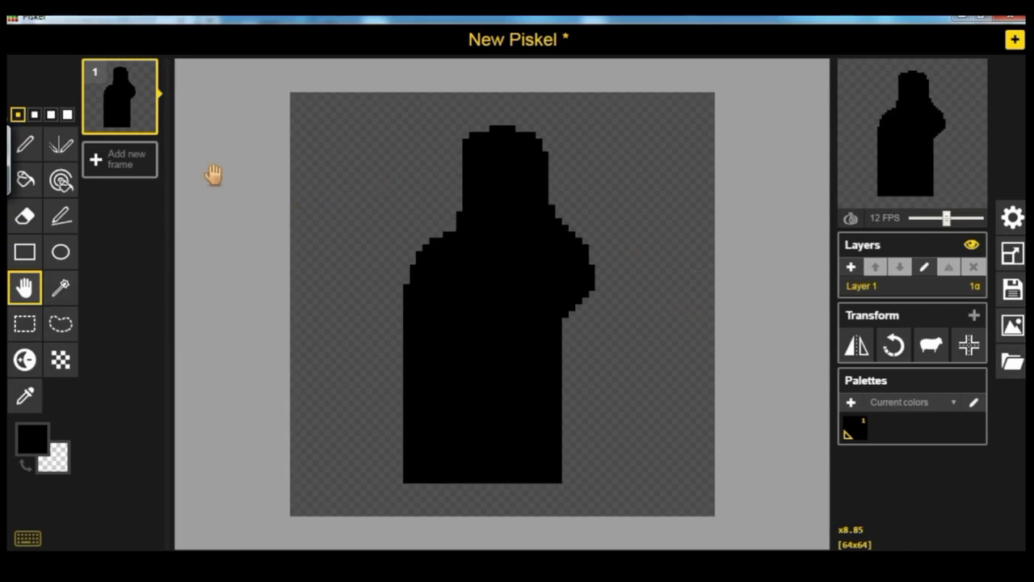
click(139, 172)
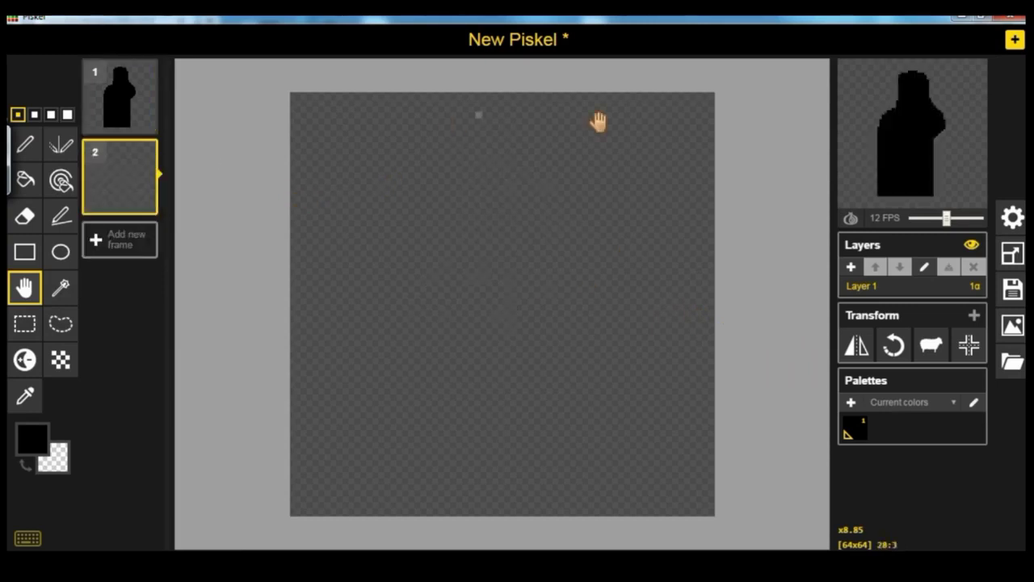
- Set the animation preview to 0 FPS and turn on onion skin for the second frame
drag(942, 223, 917, 224)
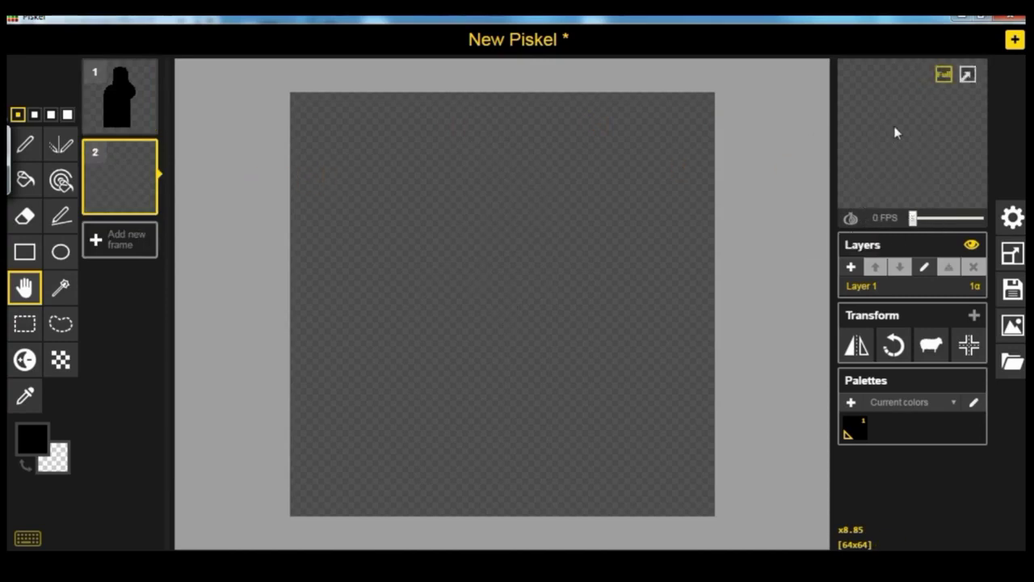
drag(912, 220, 889, 223)
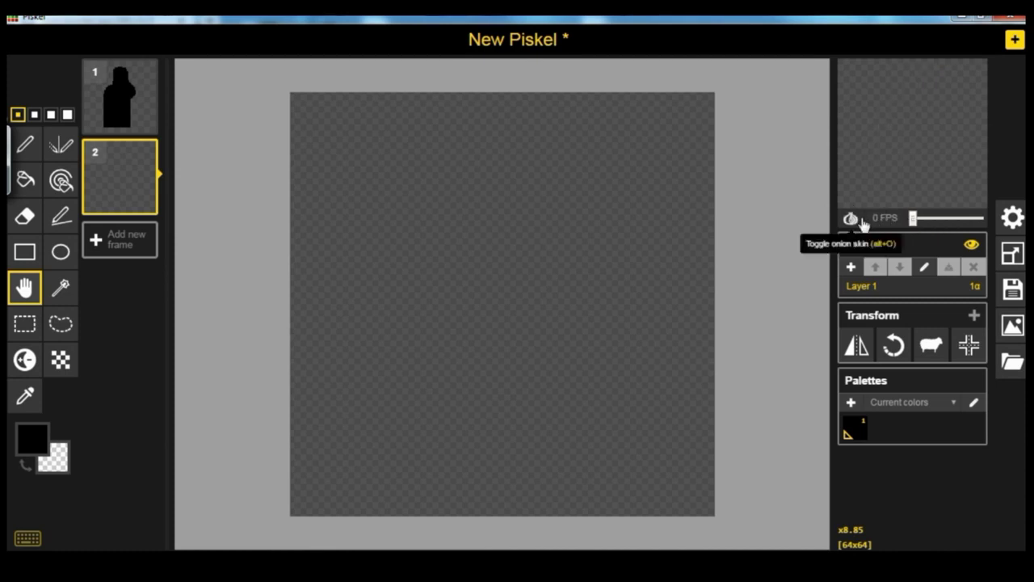
click(851, 219)
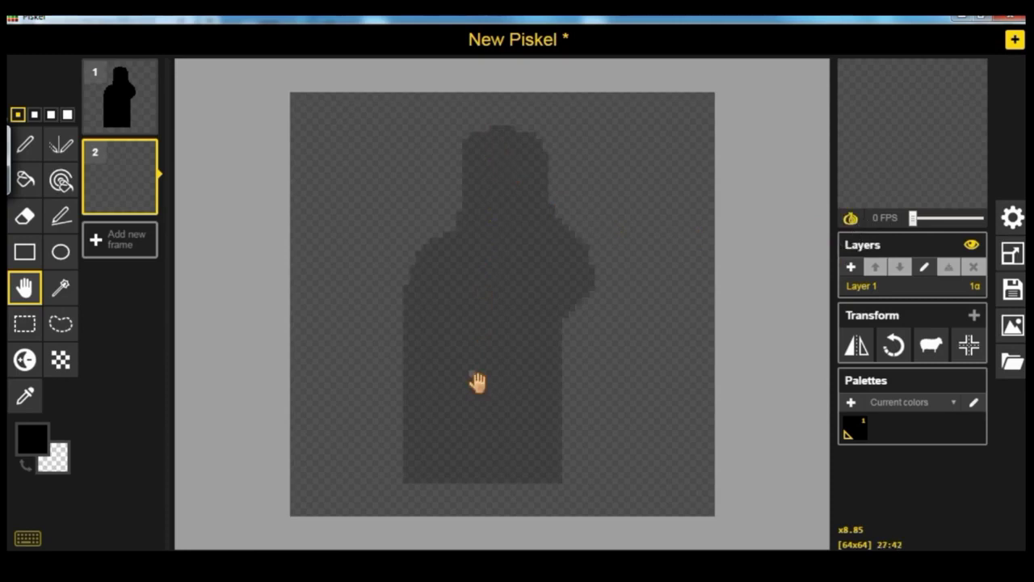
- Select the Pen tool and set the primary color to the light skin tone #e8ad85
click(35, 153)
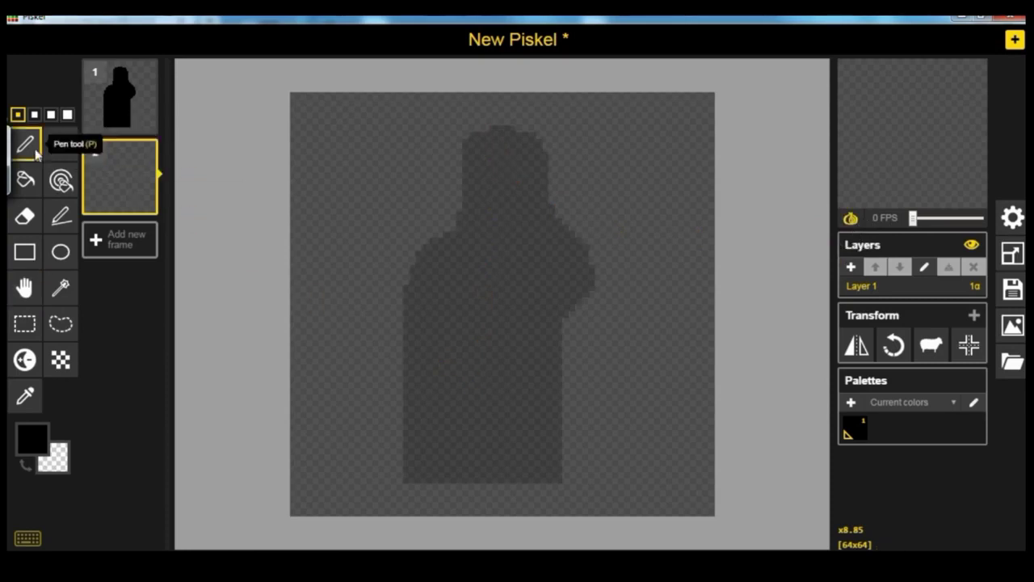
click(43, 443)
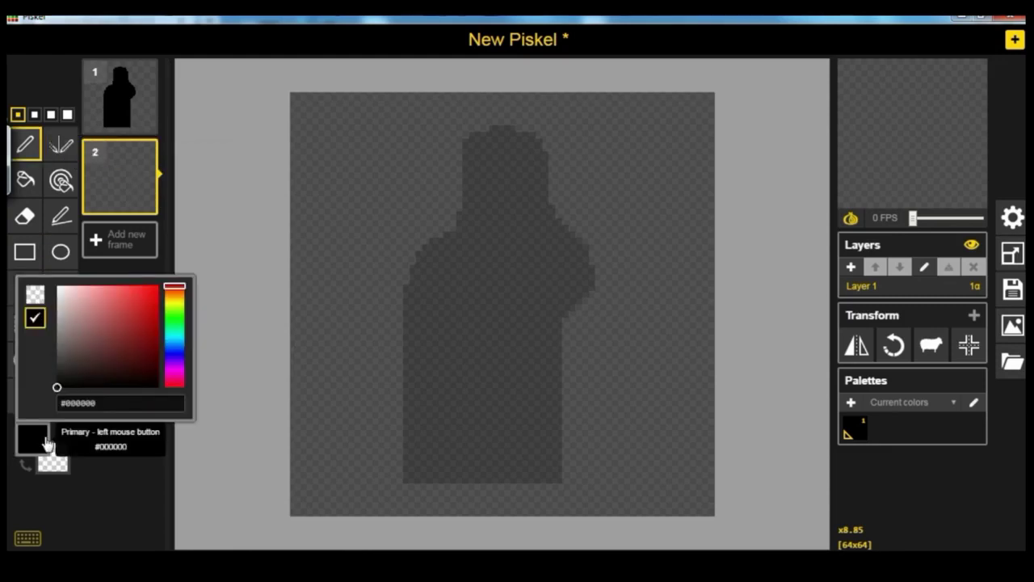
click(156, 389)
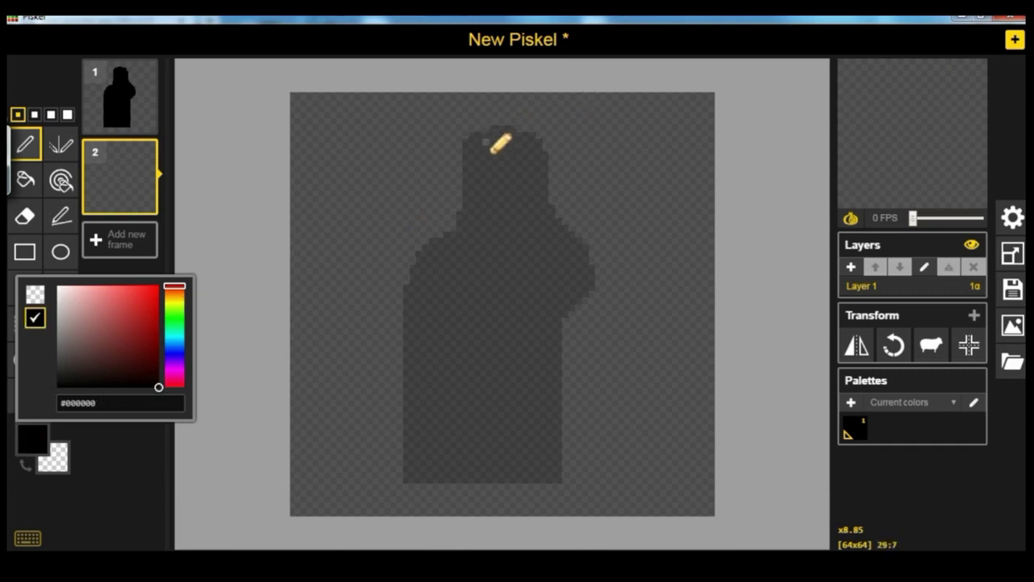
click(176, 298)
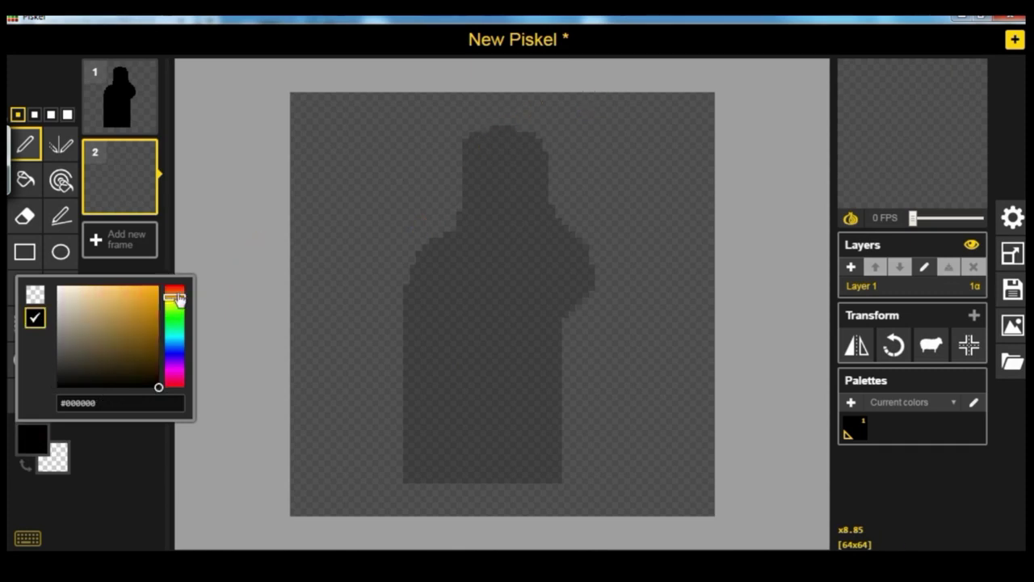
drag(180, 299, 176, 292)
click(97, 308)
drag(104, 303, 101, 299)
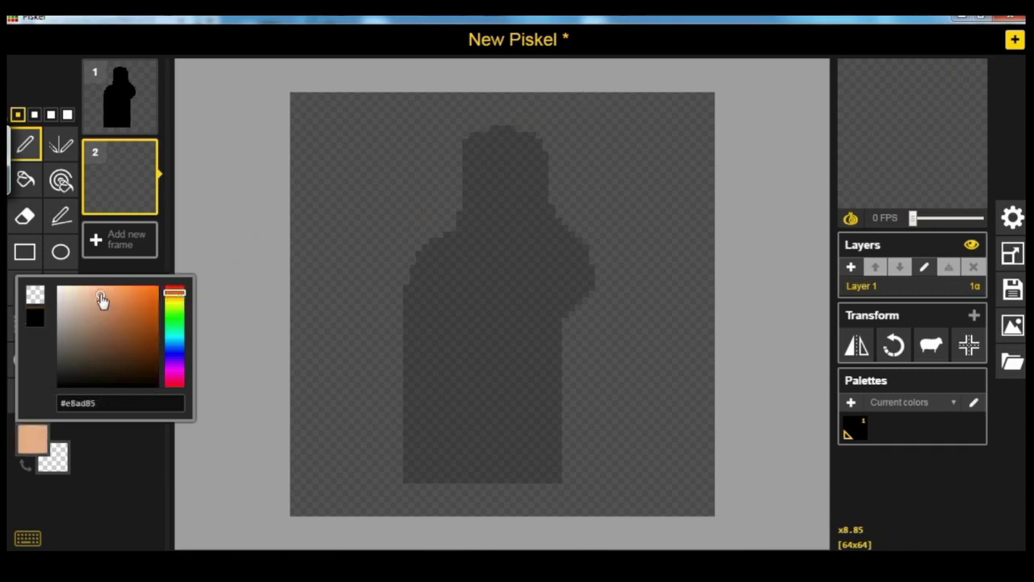
- Outline the bent arm in the skin tone over the silhouette and add a small hand outline on the opposite shoulder
mouse_move(550, 215)
mouse_down()
mouse_move(531, 257)
mouse_move(559, 298)
mouse_move(521, 310)
mouse_move(502, 299)
mouse_move(494, 334)
mouse_move(504, 321)
mouse_move(490, 338)
mouse_move(505, 347)
mouse_move(548, 335)
mouse_move(597, 286)
mouse_move(585, 247)
mouse_move(559, 219)
mouse_up()
click(593, 258)
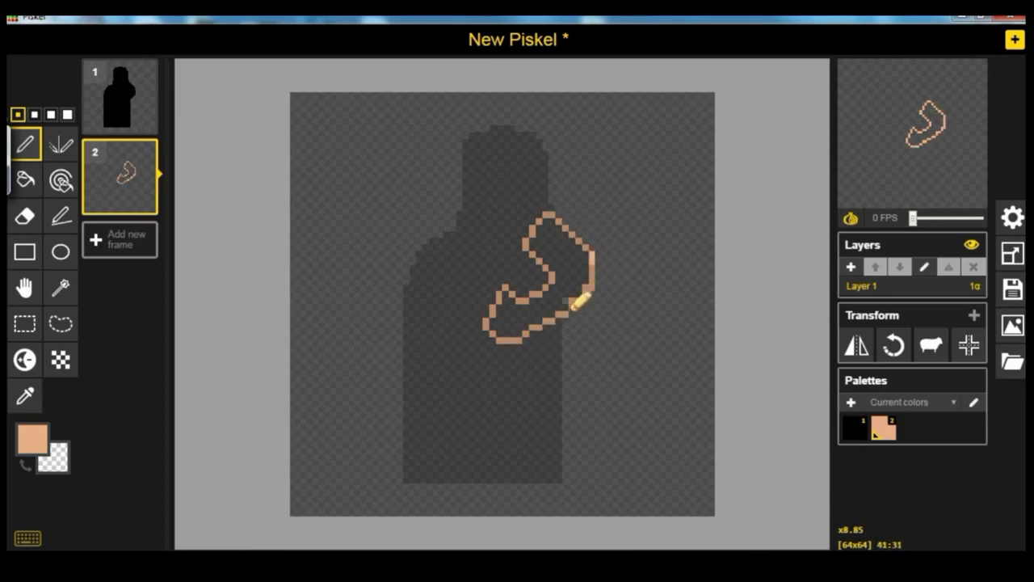
click(443, 245)
mouse_move(447, 248)
mouse_down()
mouse_move(451, 236)
mouse_move(427, 236)
mouse_move(432, 230)
mouse_up()
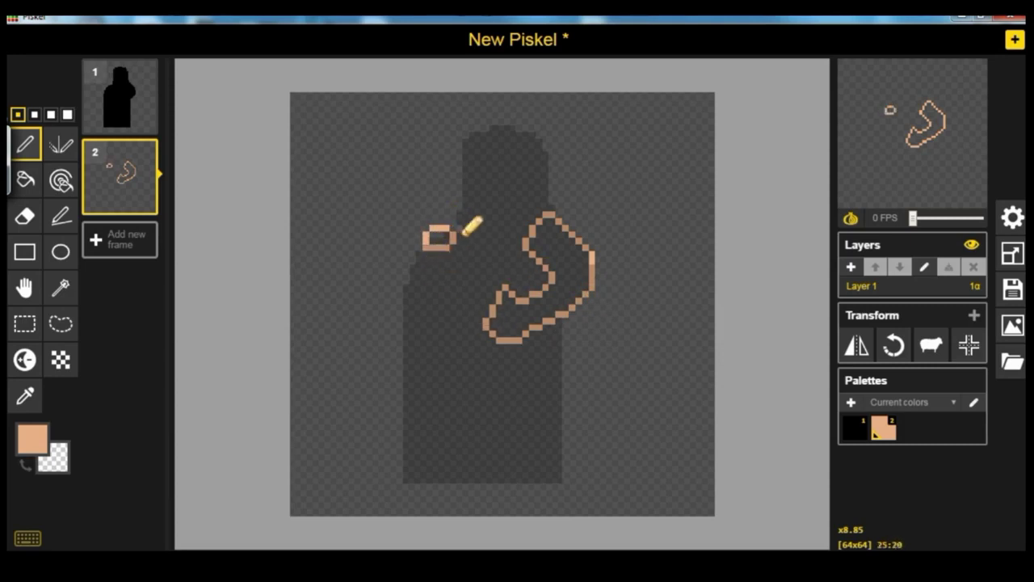
- Draw the outlines of the face, jaw and V-shaped neck in the same skin tone inside the silhouette's head area
mouse_move(472, 216)
mouse_down()
mouse_move(492, 245)
mouse_move(531, 219)
mouse_move(504, 243)
mouse_move(494, 219)
mouse_move(524, 213)
mouse_move(485, 212)
mouse_move(473, 152)
mouse_up()
mouse_move(528, 207)
mouse_down()
mouse_move(542, 178)
mouse_move(532, 163)
mouse_up()
click(537, 154)
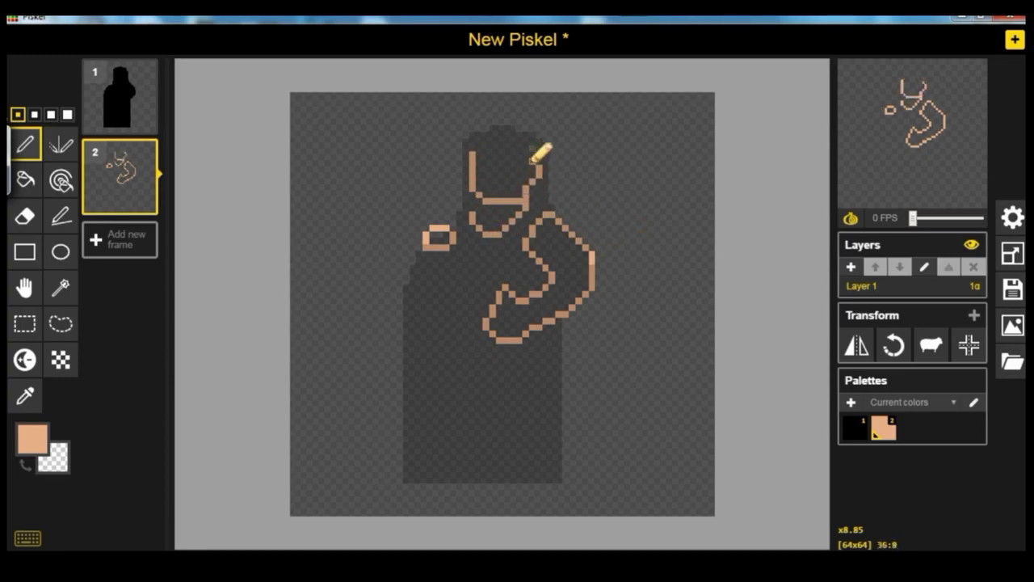
- Outline shoulder-length hair around the face in black #000000, with a parting and a fringe sweeping across the forehead
click(19, 444)
drag(162, 368, 208, 398)
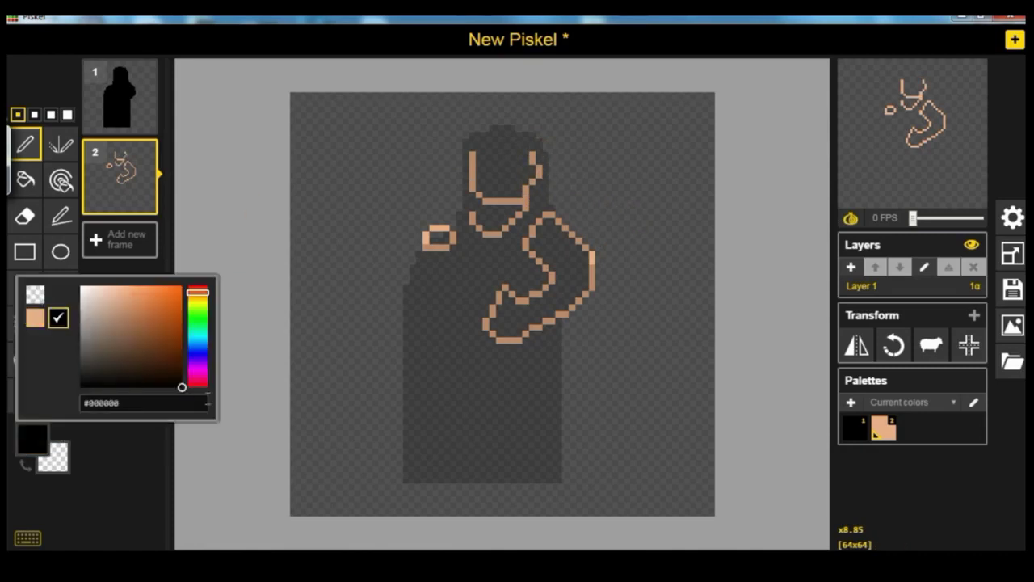
click(493, 122)
mouse_move(493, 134)
mouse_down()
mouse_move(513, 142)
mouse_move(517, 111)
mouse_move(544, 129)
mouse_up()
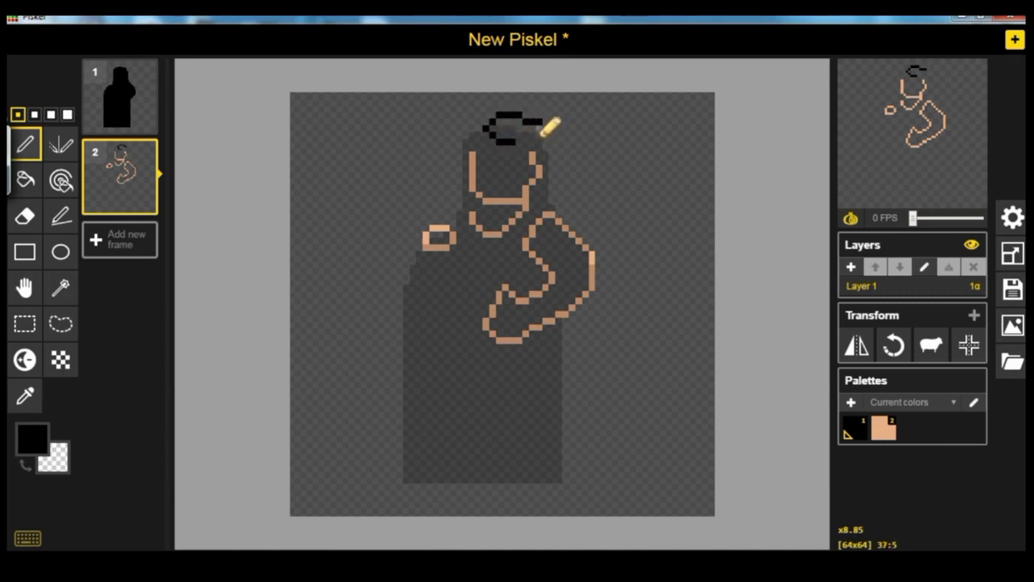
drag(548, 129, 553, 188)
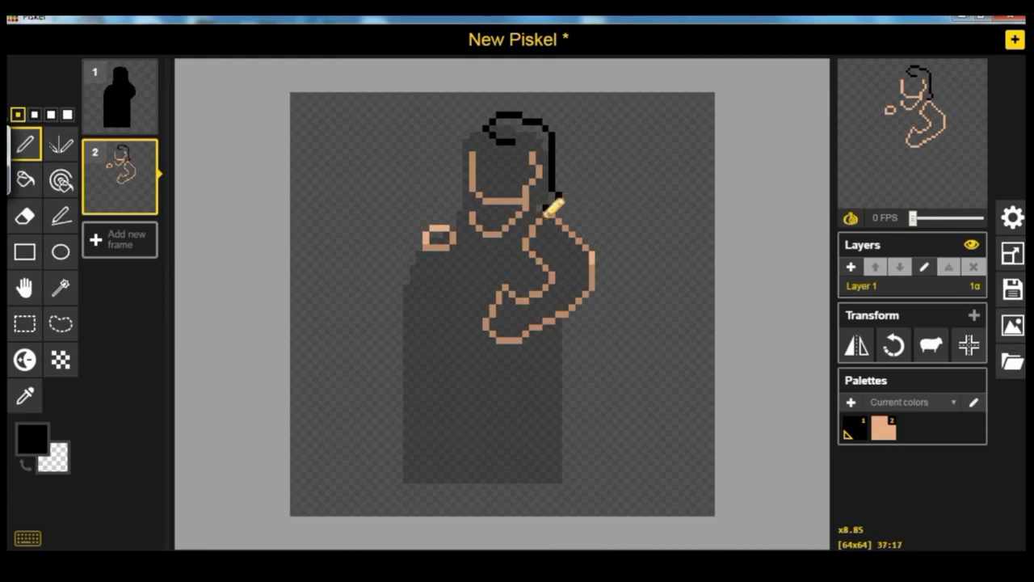
mouse_move(486, 115)
mouse_down()
mouse_move(464, 148)
mouse_move(459, 201)
mouse_up()
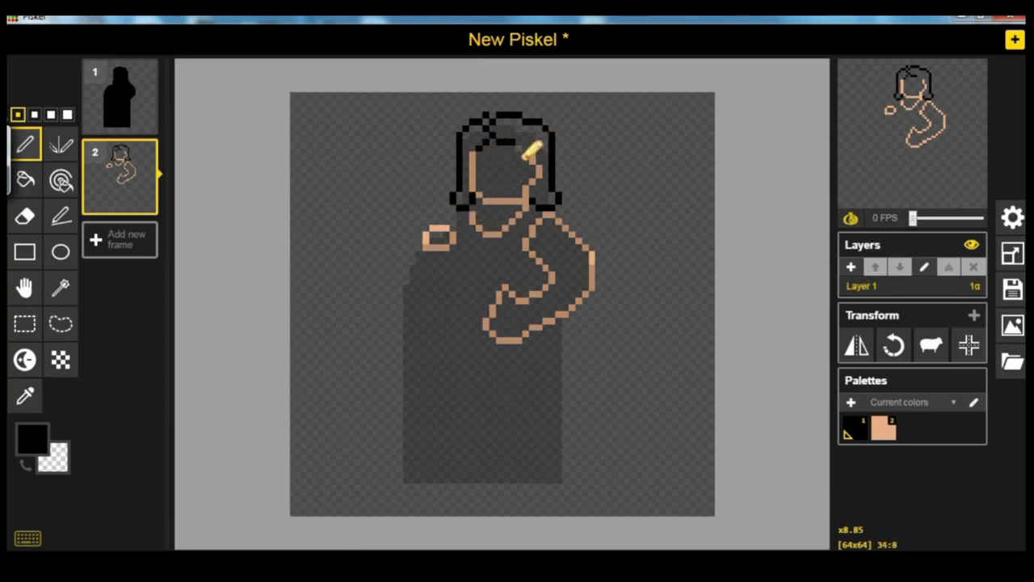
drag(512, 143, 526, 156)
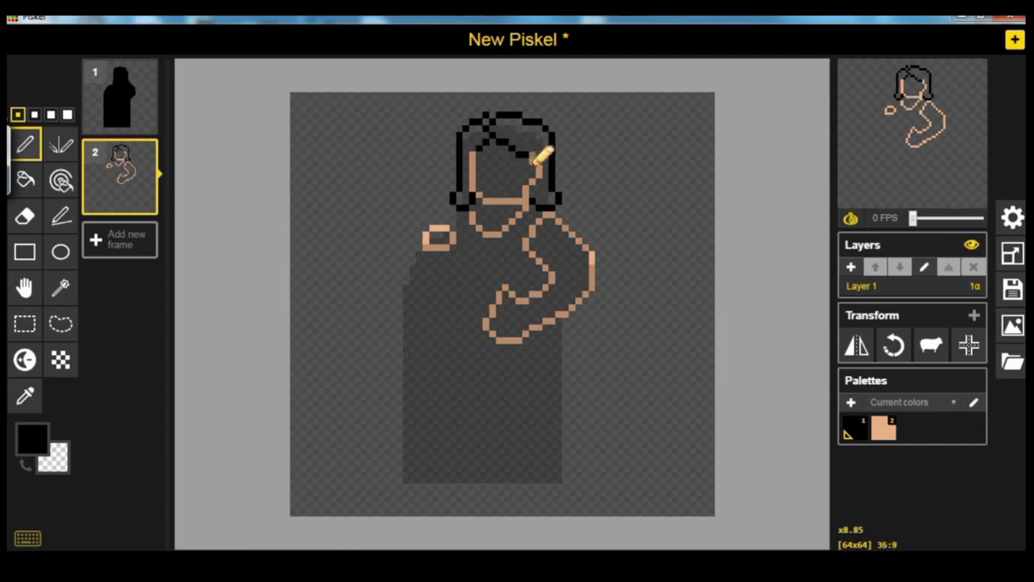
- Set the primary color to red #ff0000 and draw the dress's stepped shoulder edge on both sides of the small hand
click(52, 457)
drag(203, 296, 206, 276)
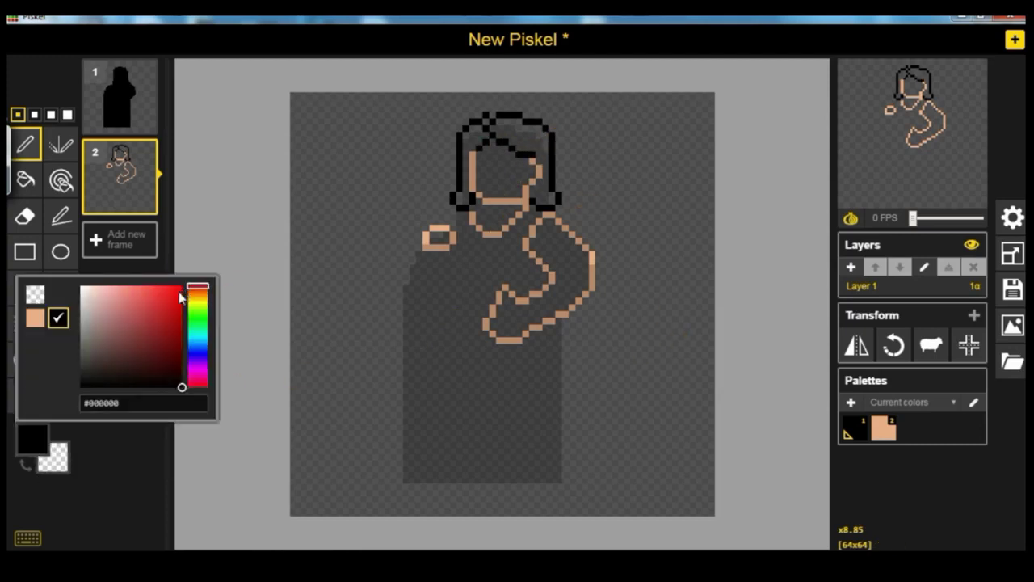
click(180, 298)
click(34, 151)
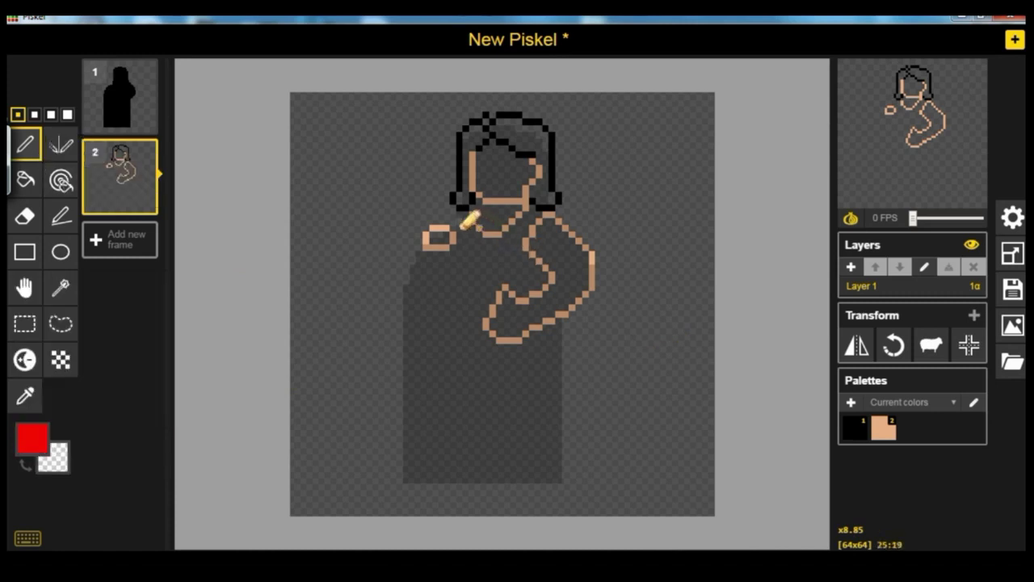
click(461, 213)
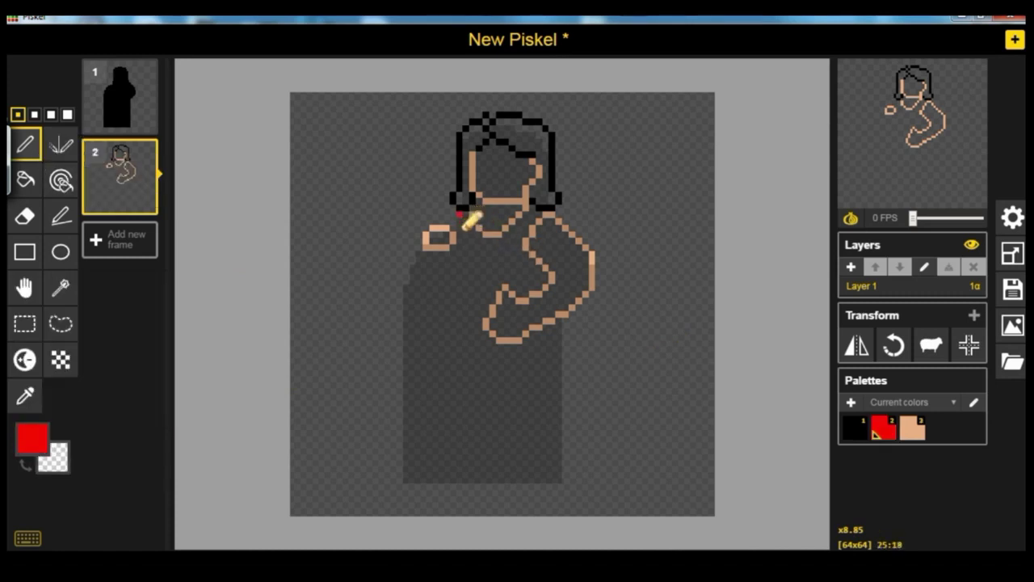
click(454, 228)
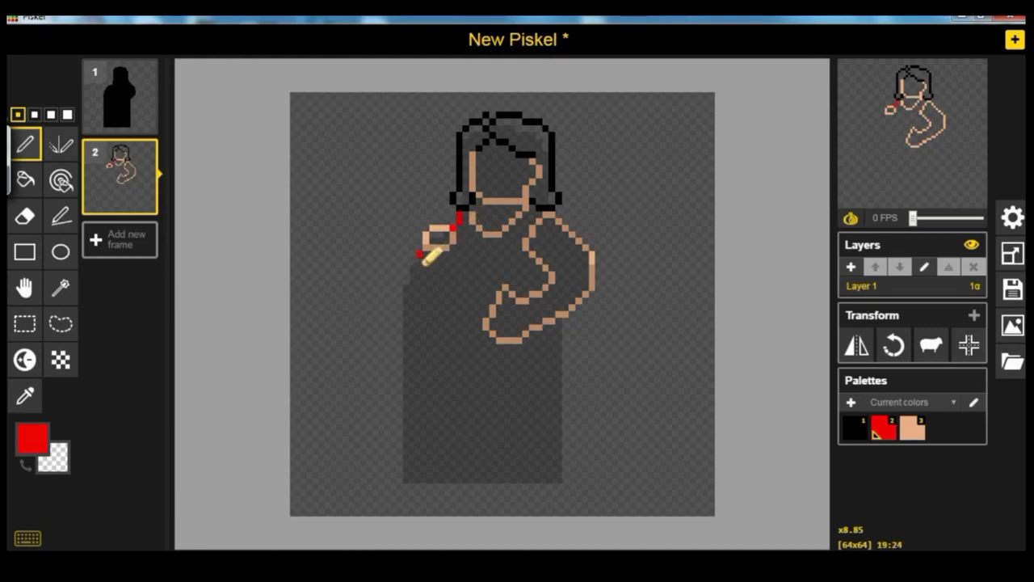
click(419, 256)
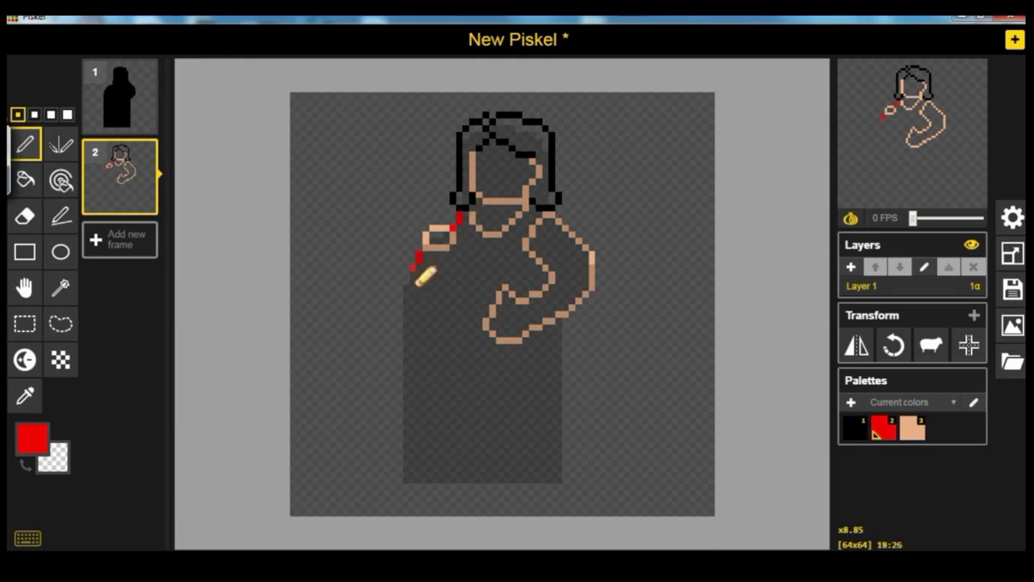
- Complete the red dress outline along the silhouette's sides and bottom edge, and add the strap edge beside the bent arm
drag(420, 283, 419, 475)
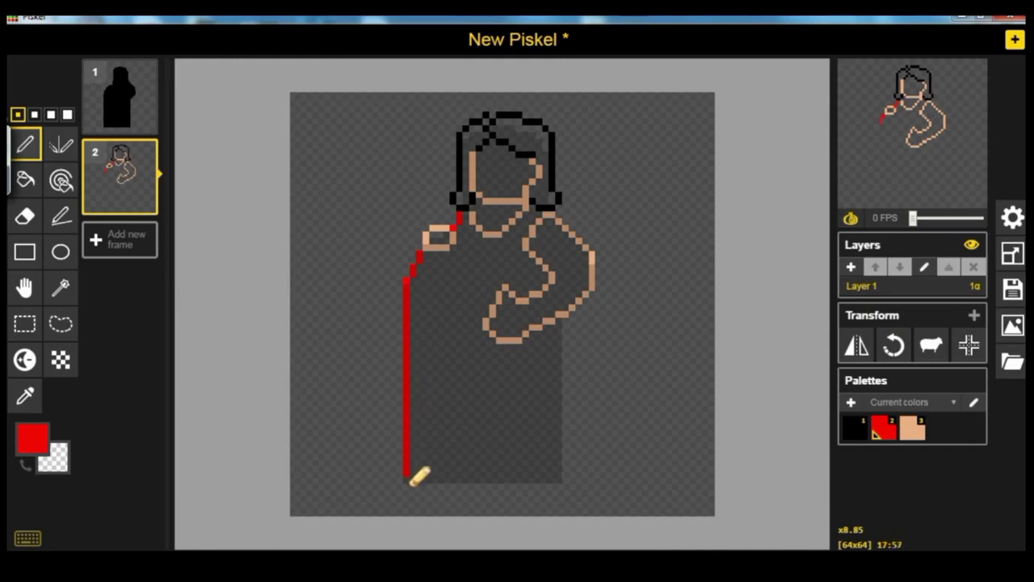
drag(560, 481, 560, 352)
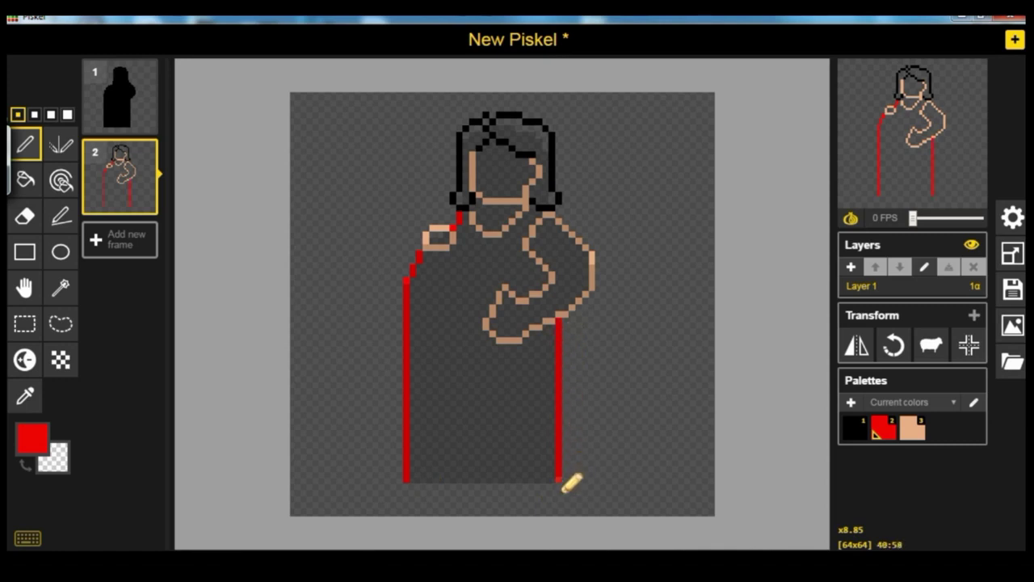
drag(560, 481, 428, 483)
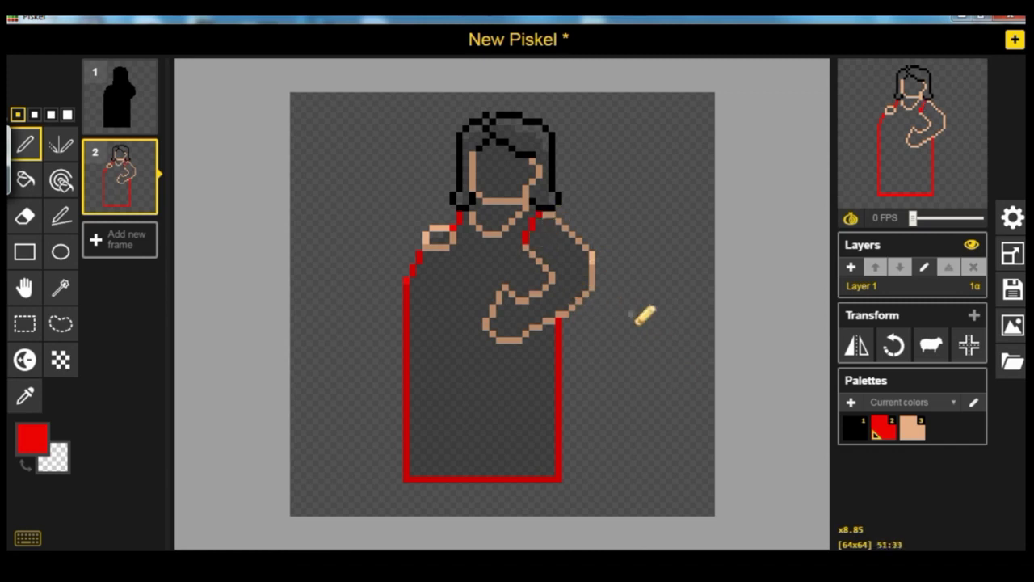
- Sample the skin outline color, lighten it to #ffc39c, and fill the arm, small hand, face and neck with it
click(25, 395)
click(442, 226)
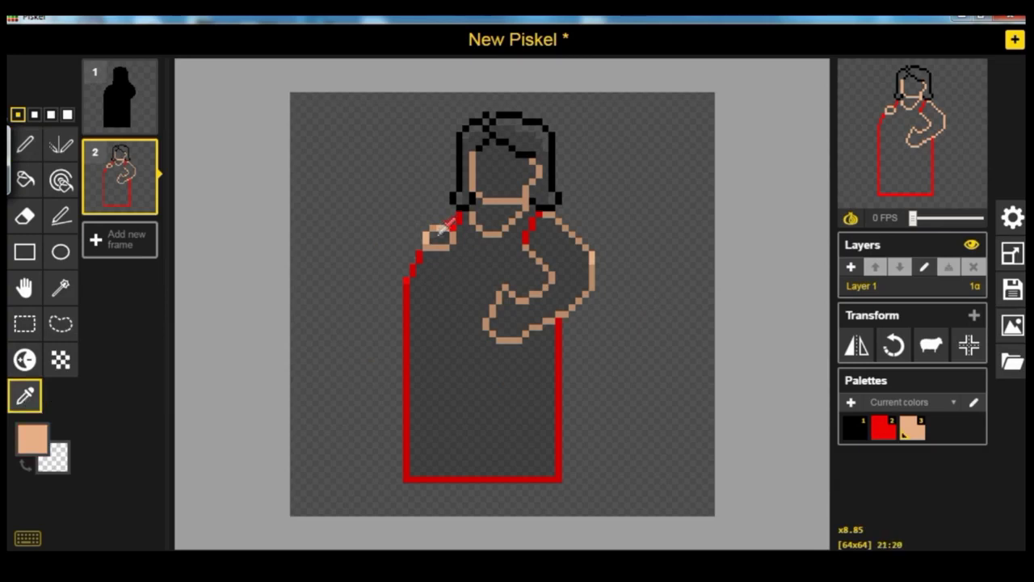
click(32, 439)
drag(122, 294, 117, 289)
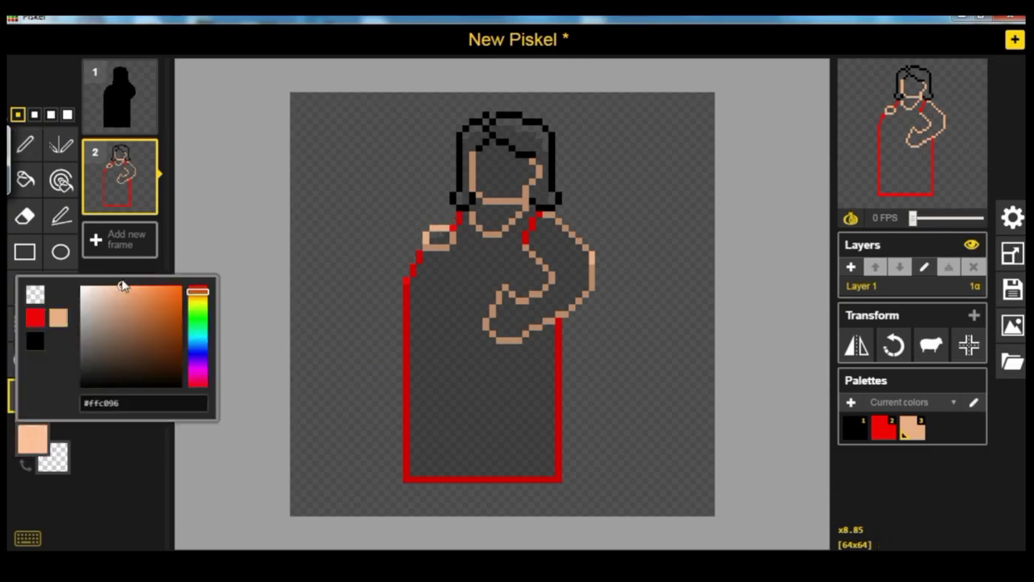
click(26, 179)
click(549, 257)
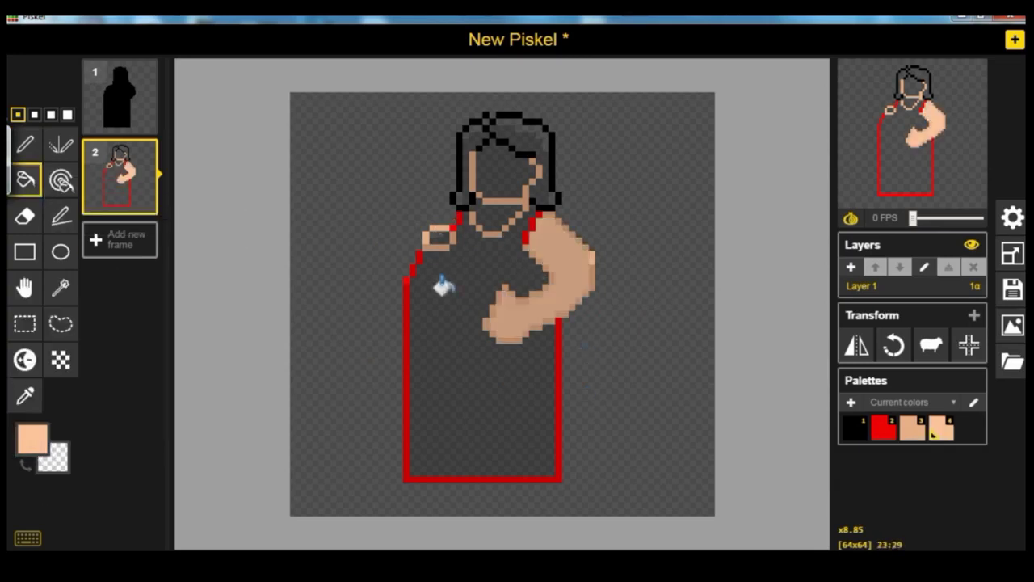
click(435, 236)
click(497, 161)
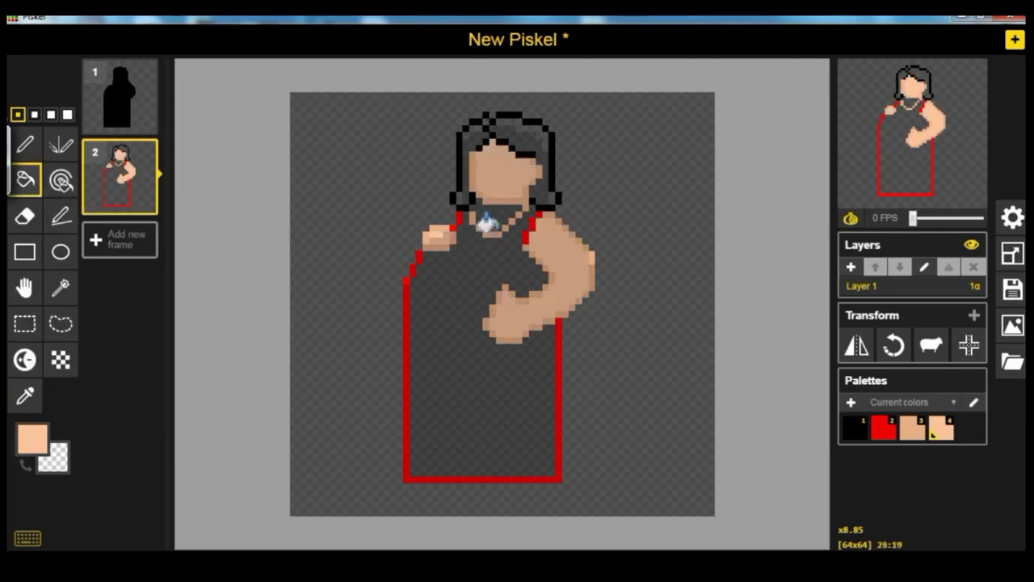
click(488, 216)
- Sample the dress outline's red, lighten it to #ff2626, and fill the inside of the dress
click(27, 445)
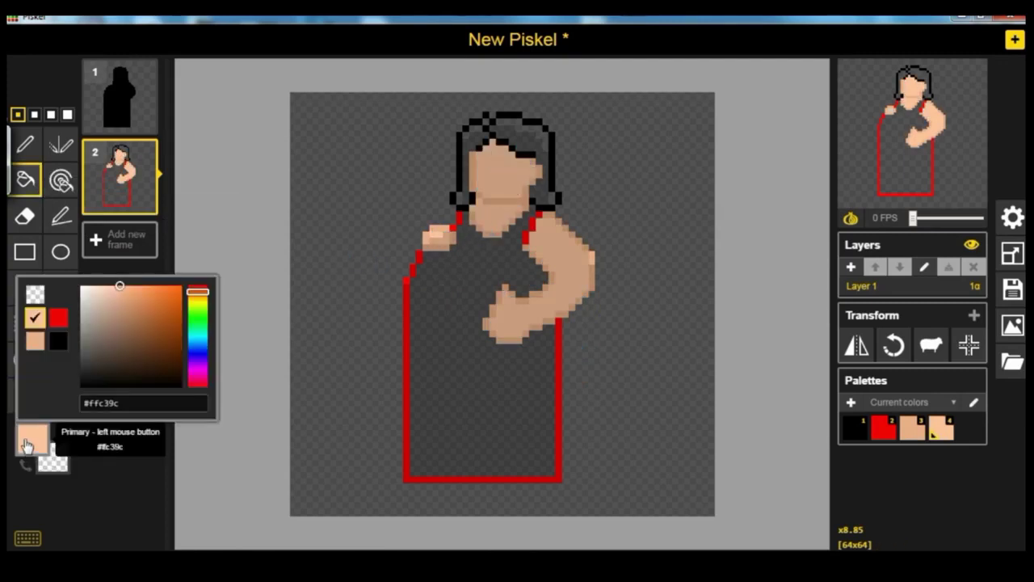
click(10, 281)
click(25, 396)
click(408, 283)
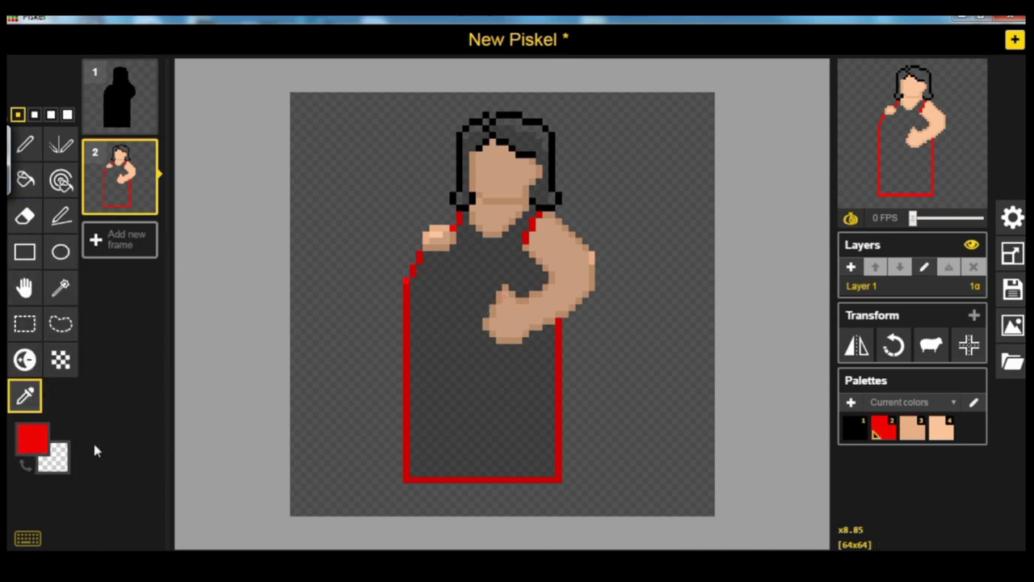
click(32, 439)
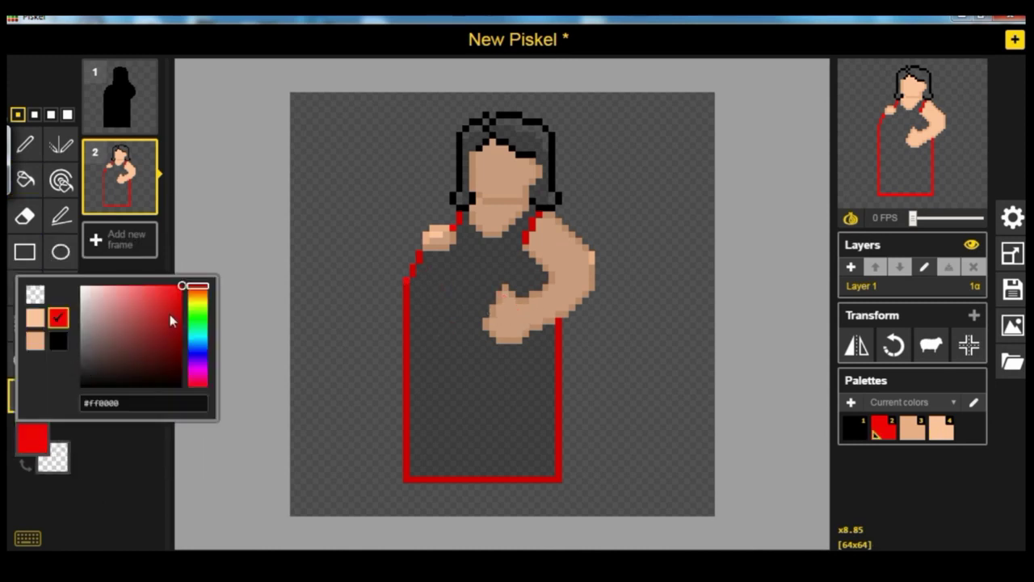
drag(179, 295, 169, 288)
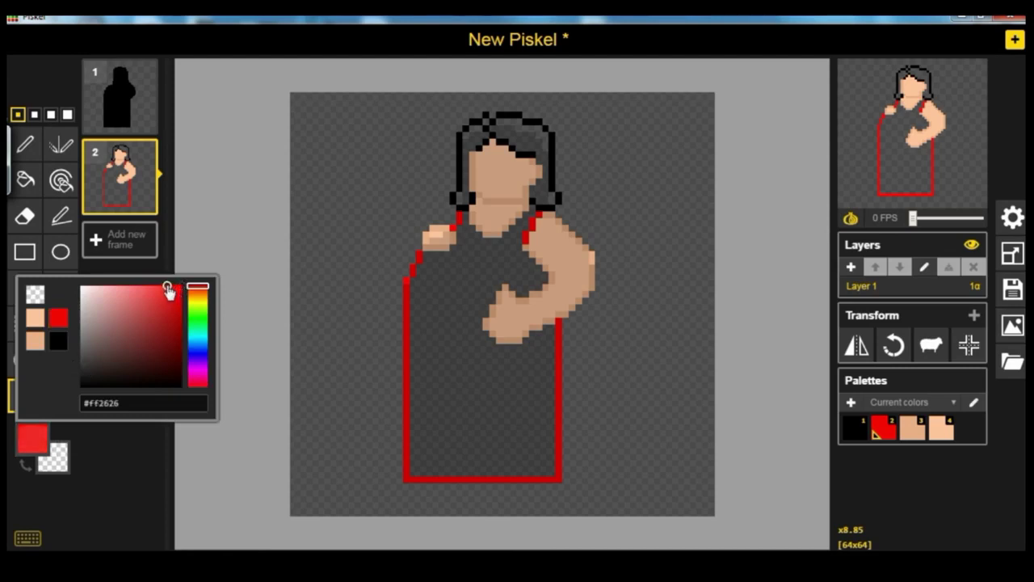
click(25, 180)
click(465, 372)
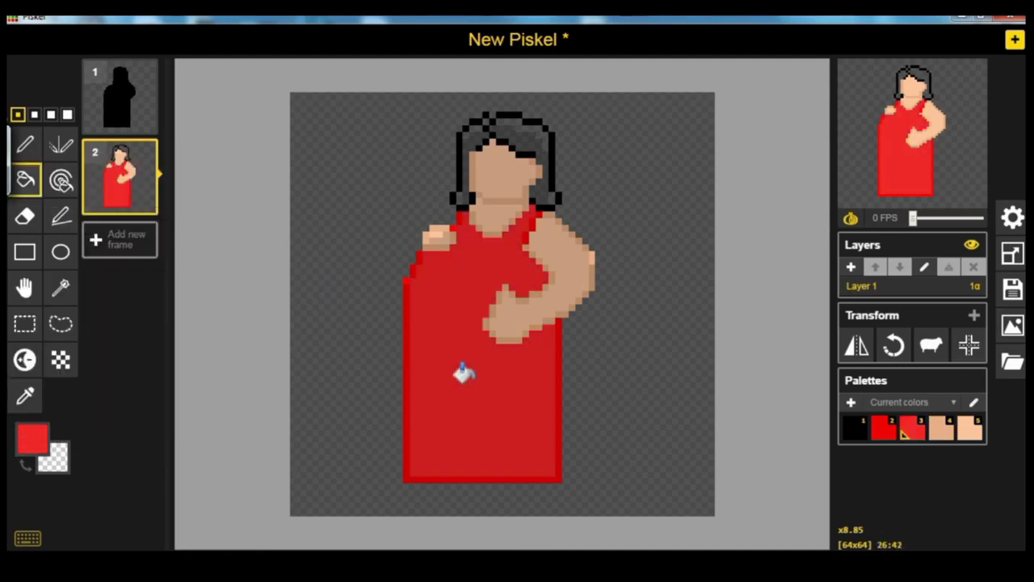
- Fill the hair with near-black #131313 and tidy the parting and top of the hair with the Pen tool
click(25, 444)
drag(100, 369, 86, 380)
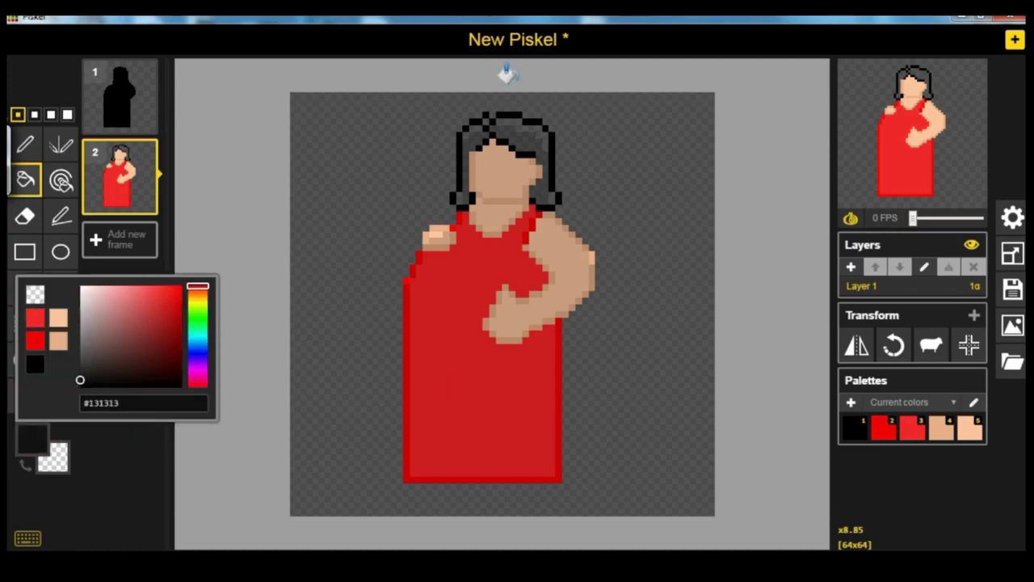
click(505, 133)
click(483, 130)
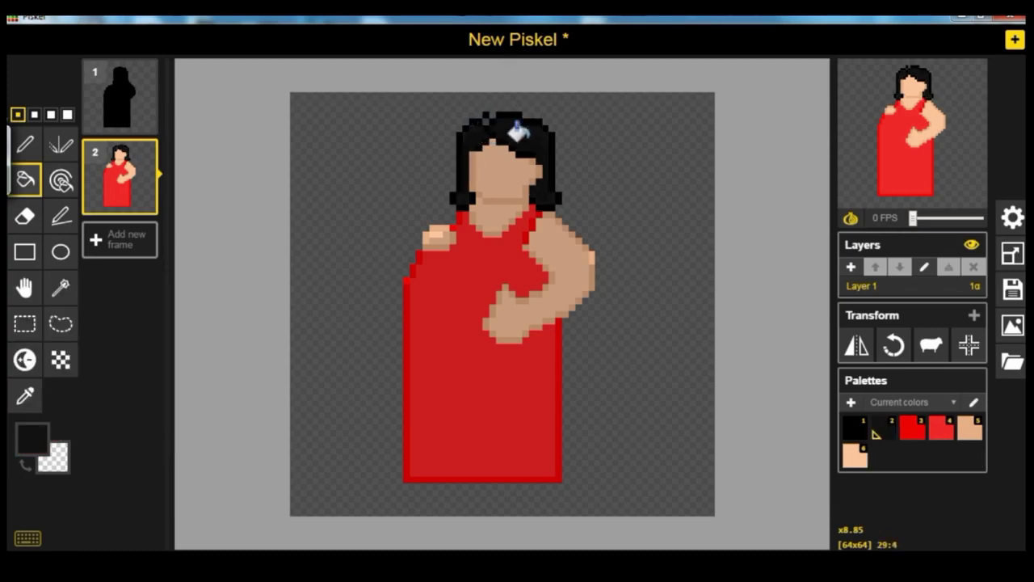
click(25, 144)
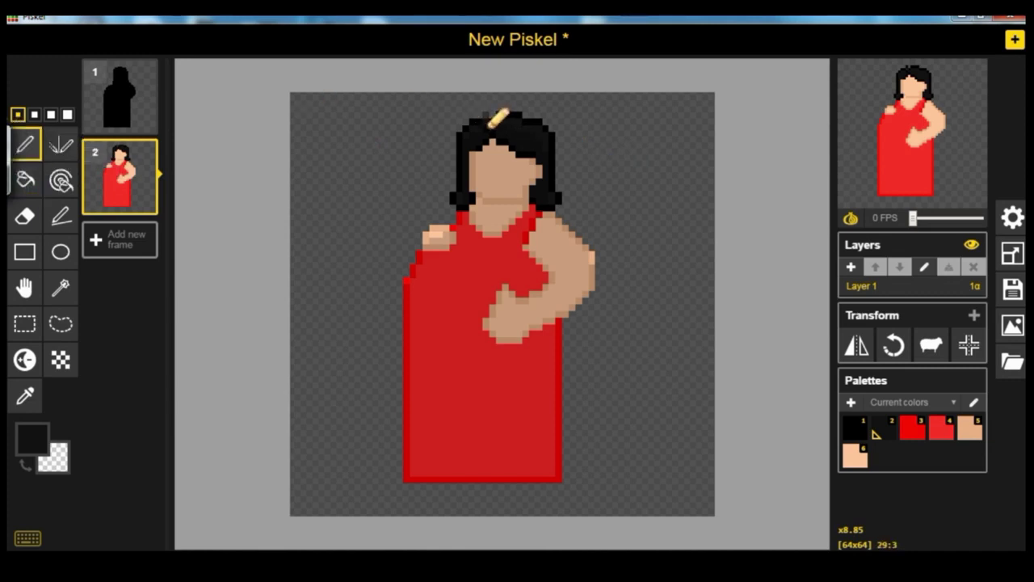
drag(493, 114, 518, 114)
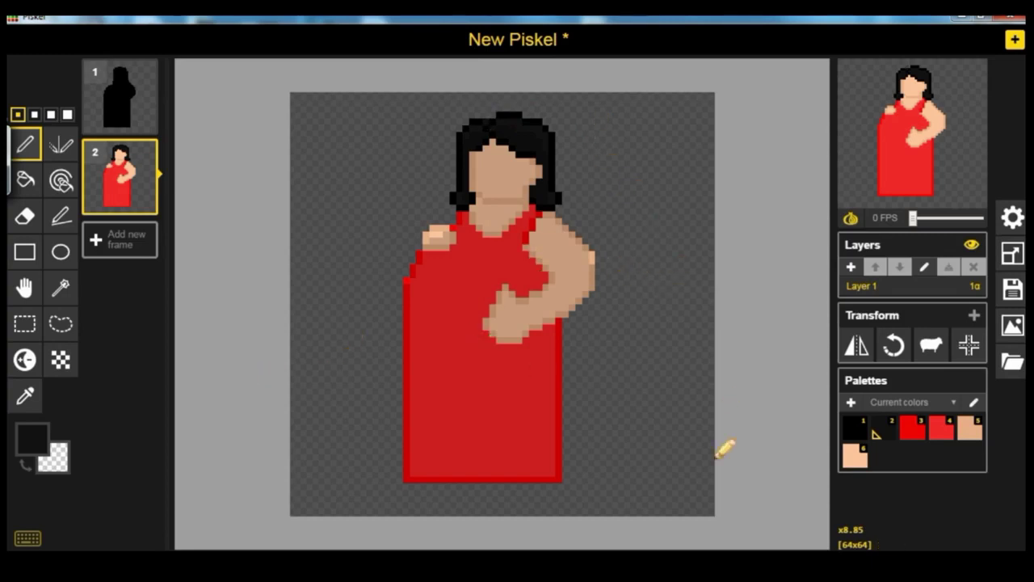
- Touch up the edges where the dress, skin and hair meet, using the existing red, skin and black palette colors
click(918, 434)
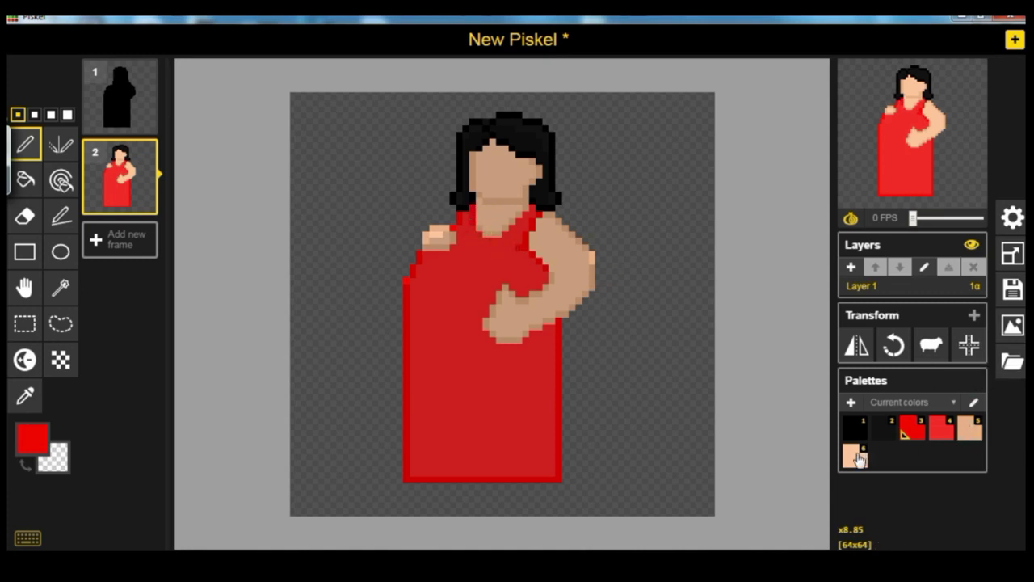
click(856, 458)
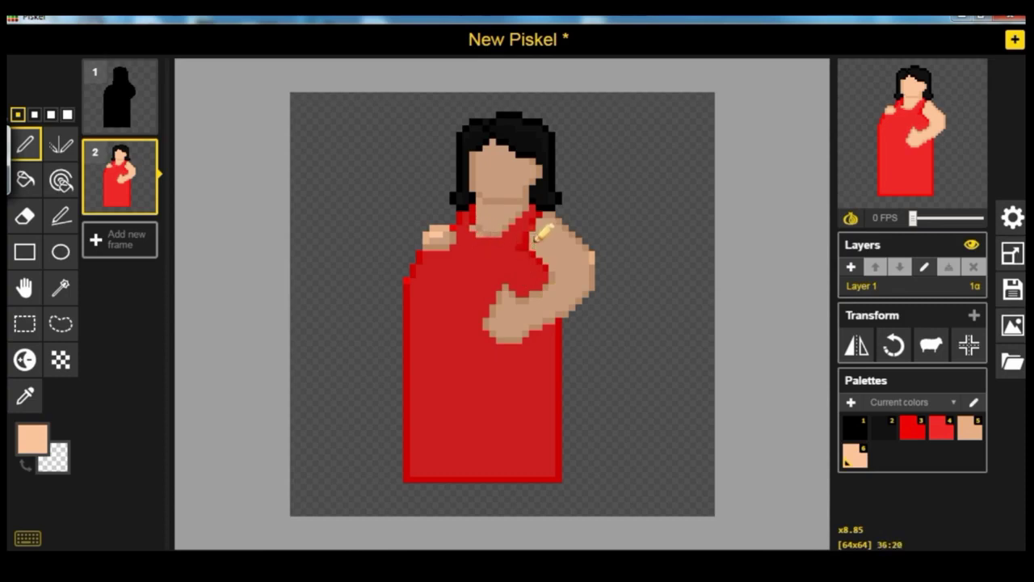
click(971, 435)
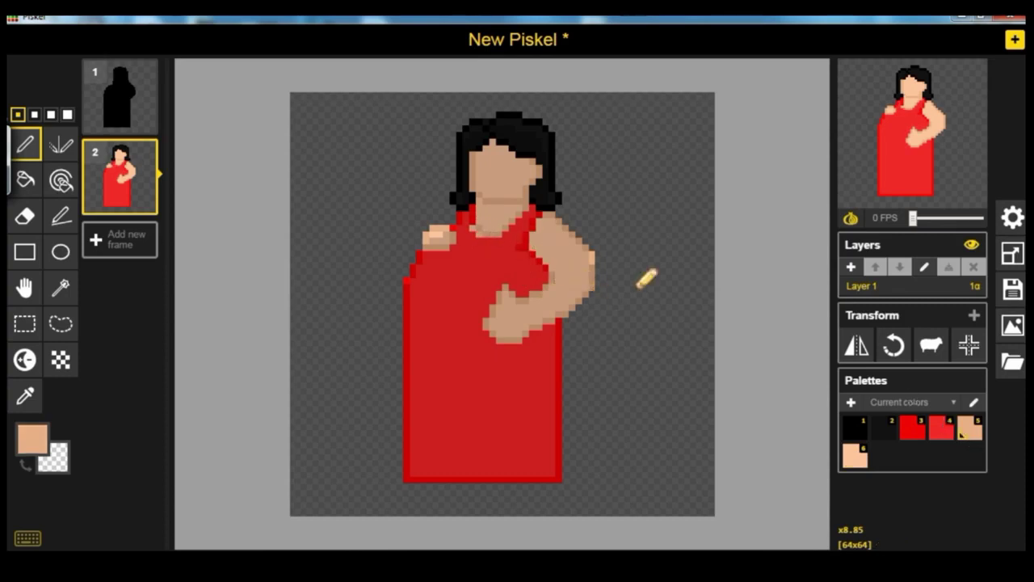
click(851, 421)
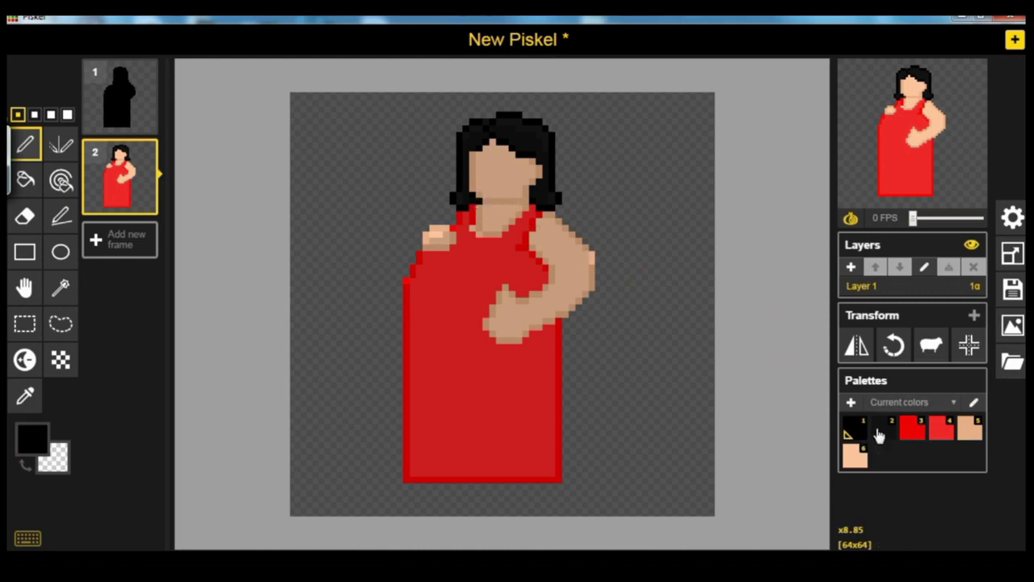
click(879, 435)
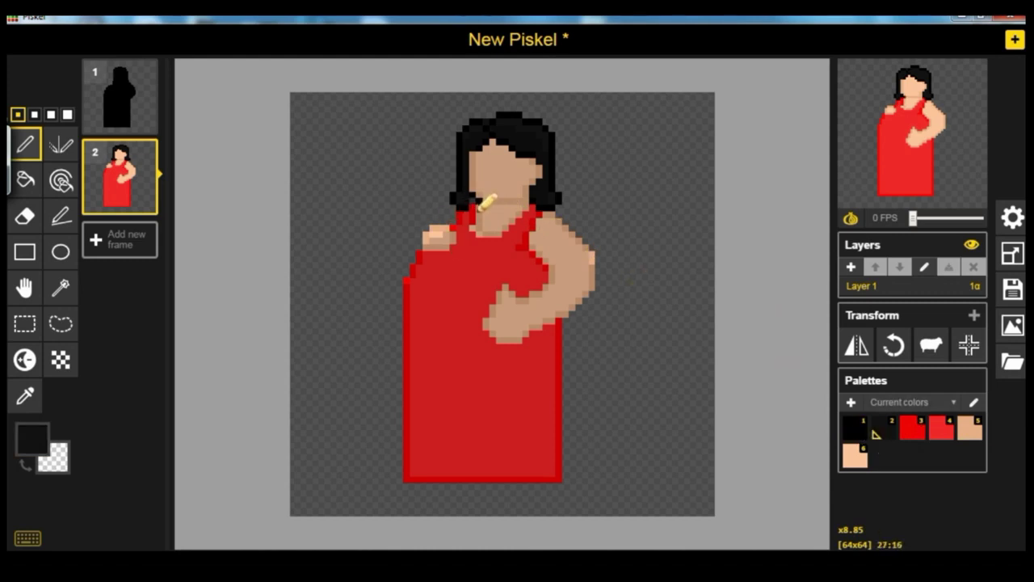
click(938, 437)
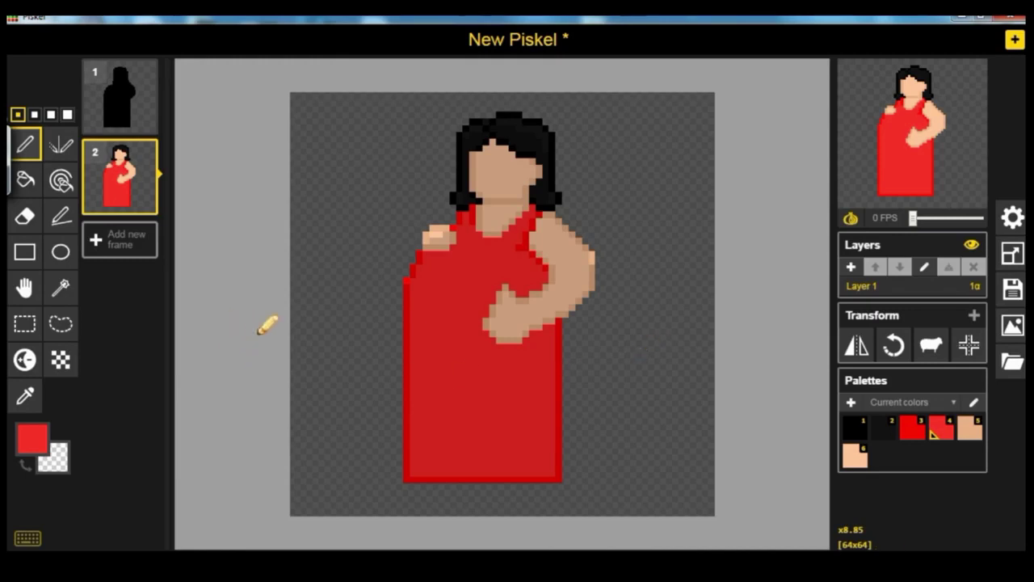
- Delete the first frame containing the black silhouette, keeping only the colored woman
mouse_move(153, 98)
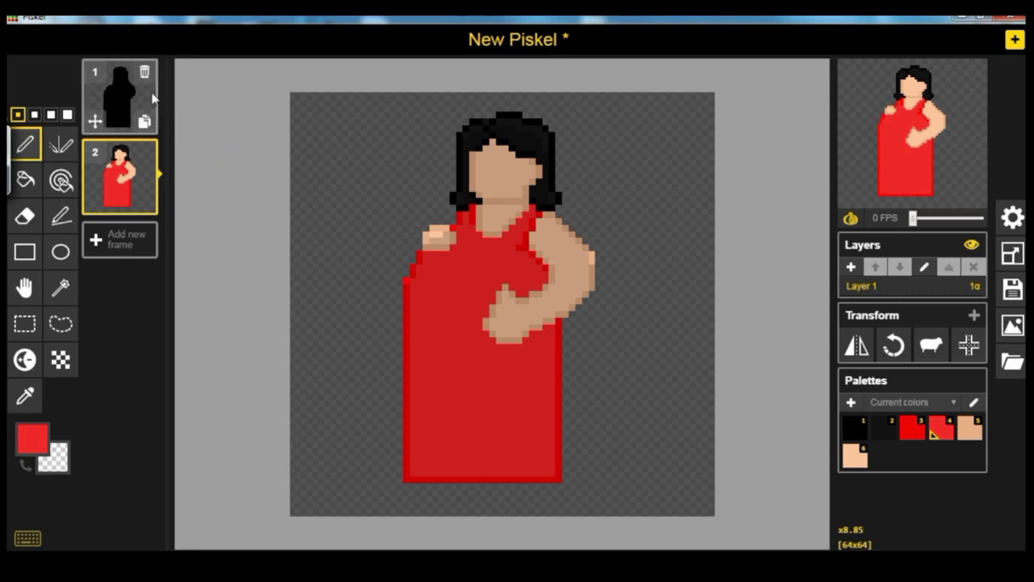
click(125, 101)
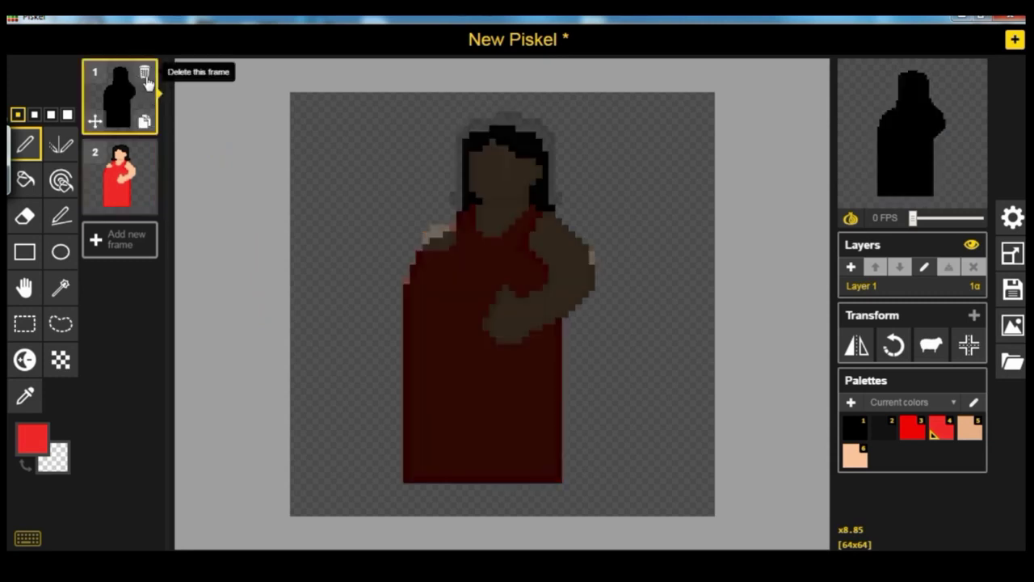
click(145, 73)
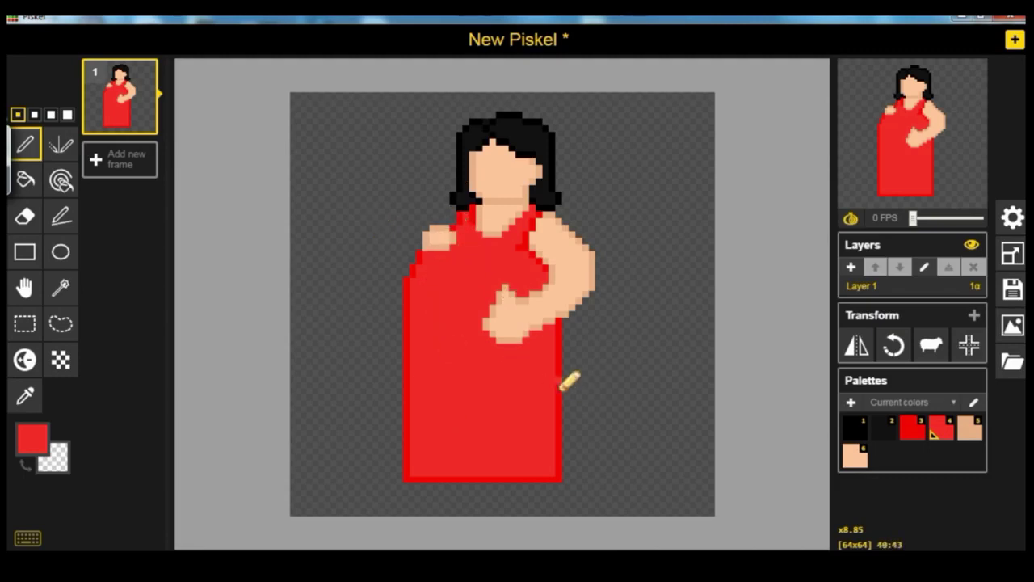
- Lasso the small left hand with the surrounding dress shoulder and move the selection about 3 pixels down
click(61, 323)
mouse_move(444, 218)
mouse_down()
mouse_move(469, 261)
mouse_move(437, 301)
mouse_move(392, 308)
mouse_move(372, 260)
mouse_move(386, 218)
mouse_up()
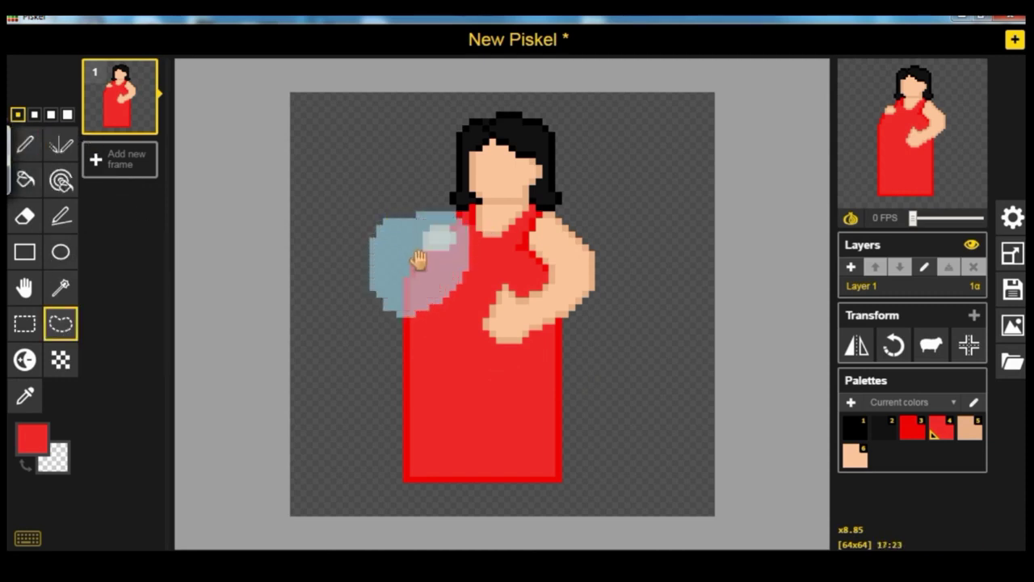
drag(432, 258, 432, 281)
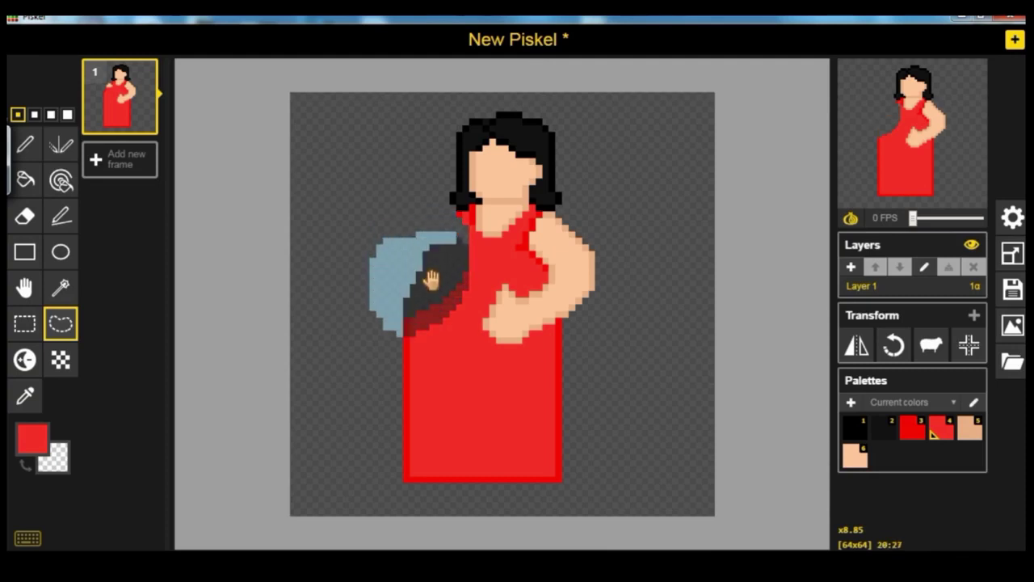
click(363, 202)
- Lasso the left side of the dress with the small hand and shift it about 2 pixels left
mouse_move(394, 277)
mouse_down()
mouse_move(407, 246)
mouse_move(475, 243)
mouse_move(460, 408)
mouse_move(399, 501)
mouse_move(392, 278)
mouse_up()
drag(426, 399, 426, 394)
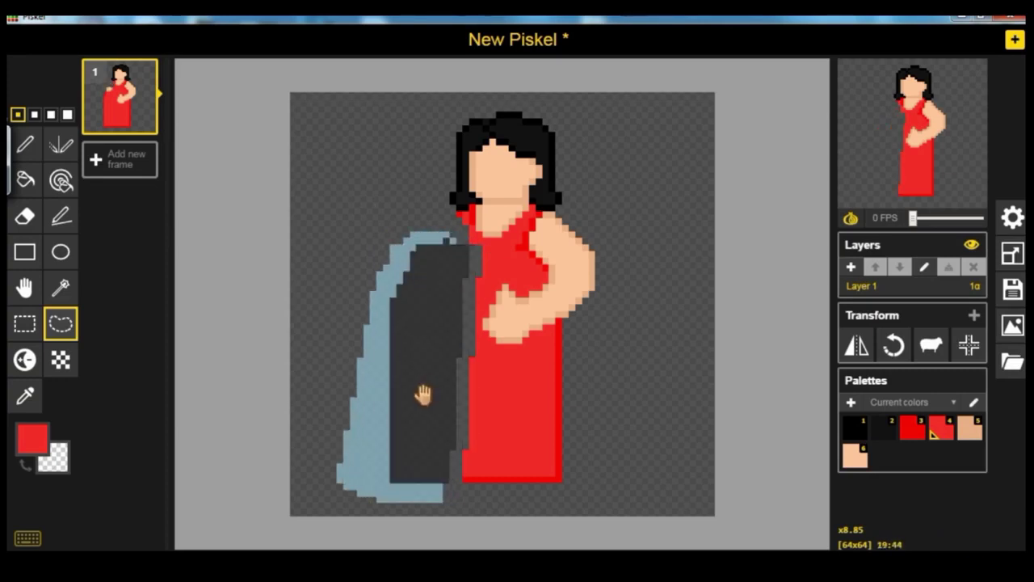
click(327, 274)
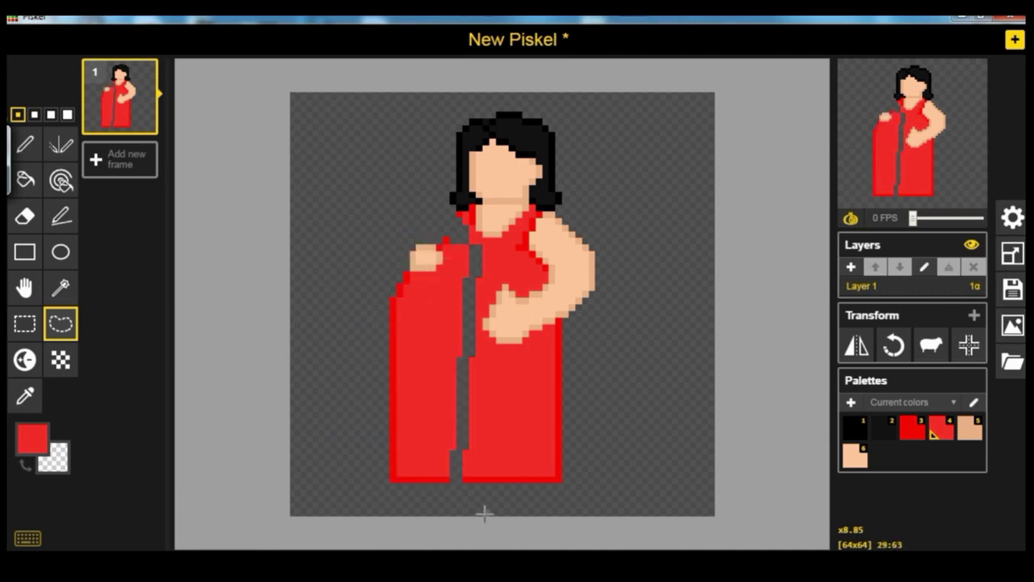
- Sample the dress outline's red and redraw the missing outline along the hem and the left shoulder with the Pen tool
click(25, 395)
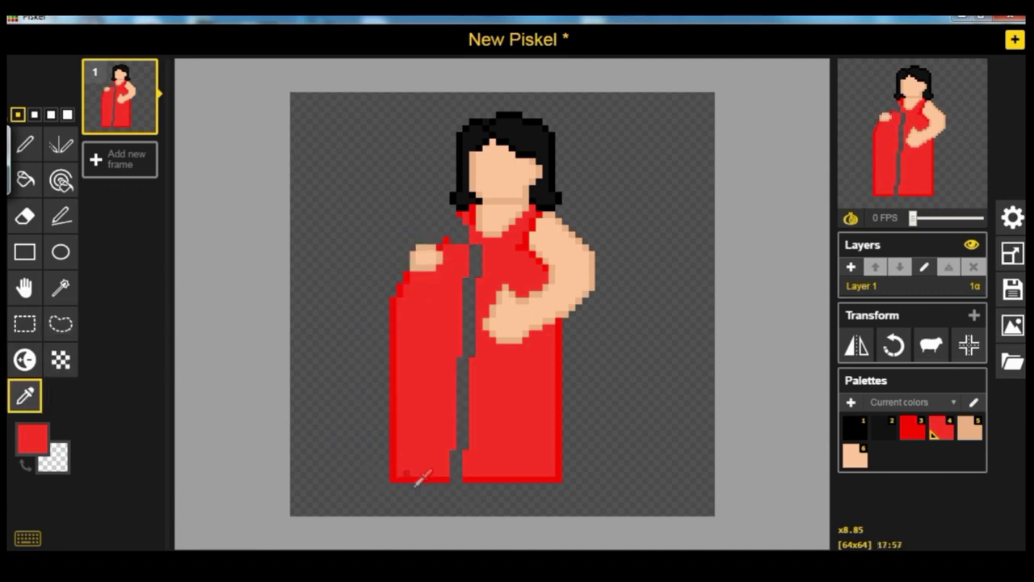
click(424, 476)
click(33, 152)
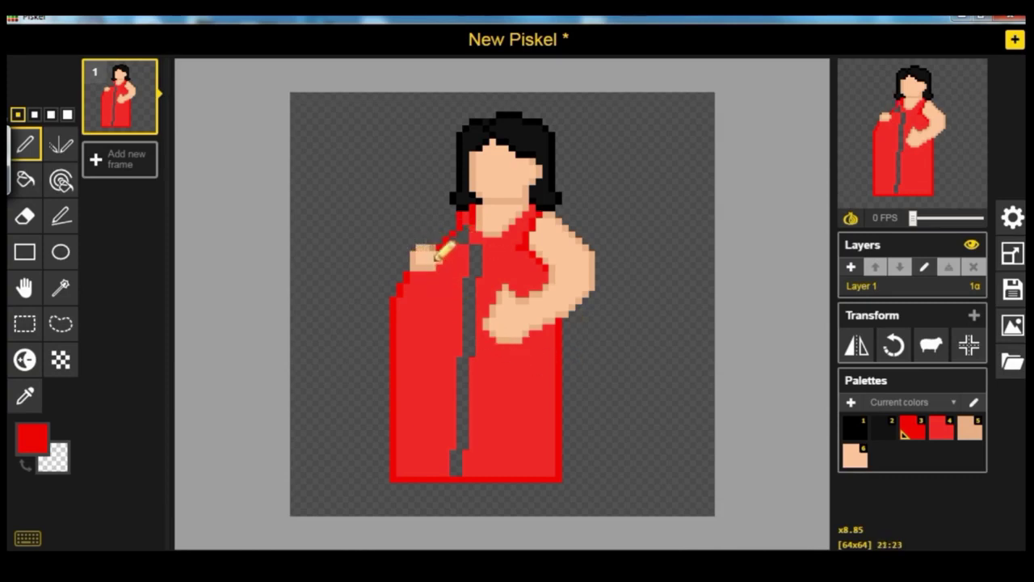
click(419, 255)
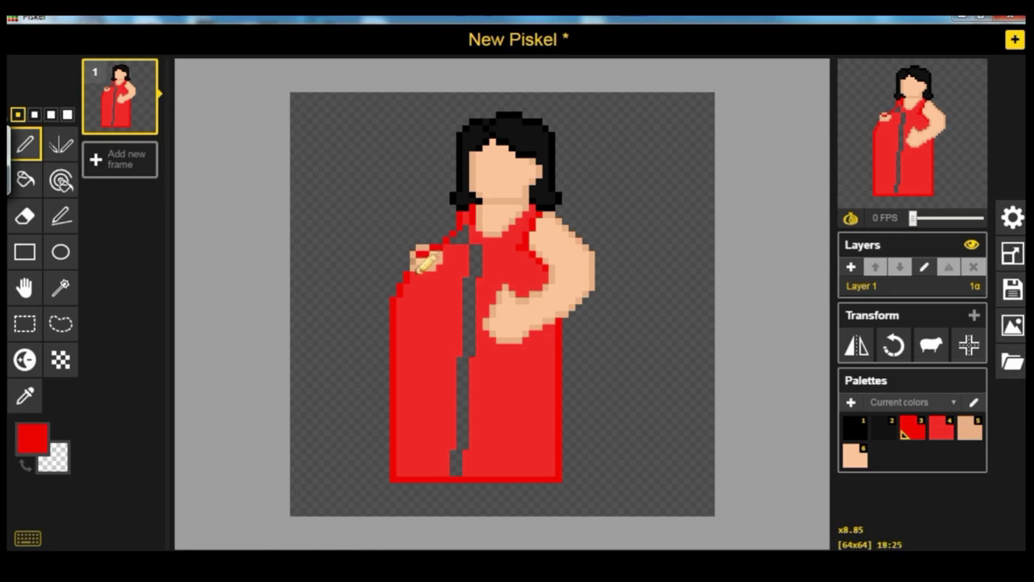
- Sample the dress's inner red and fill the vertical gap and the lower part of the small hand with it
click(24, 395)
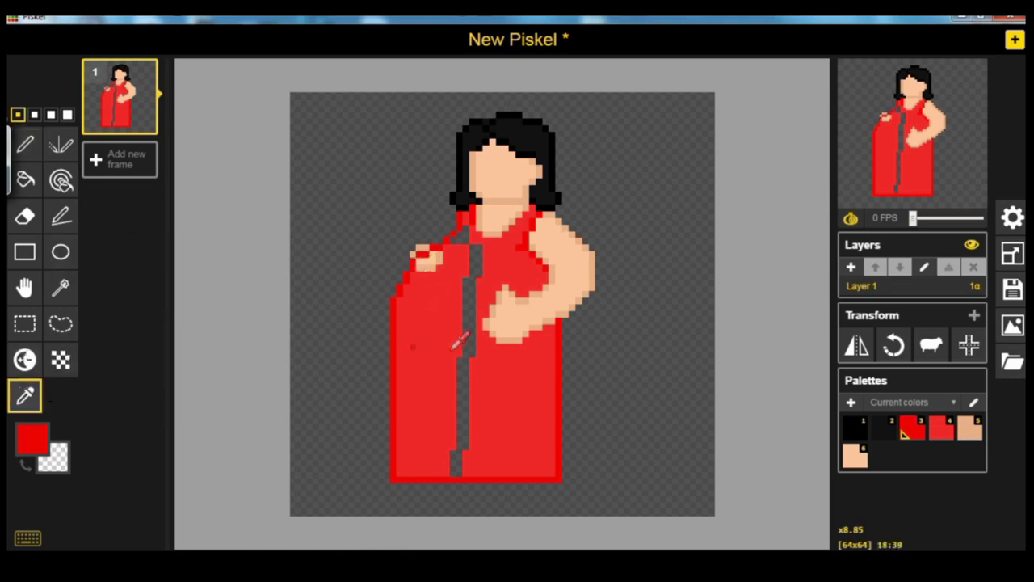
click(458, 344)
click(25, 180)
click(475, 256)
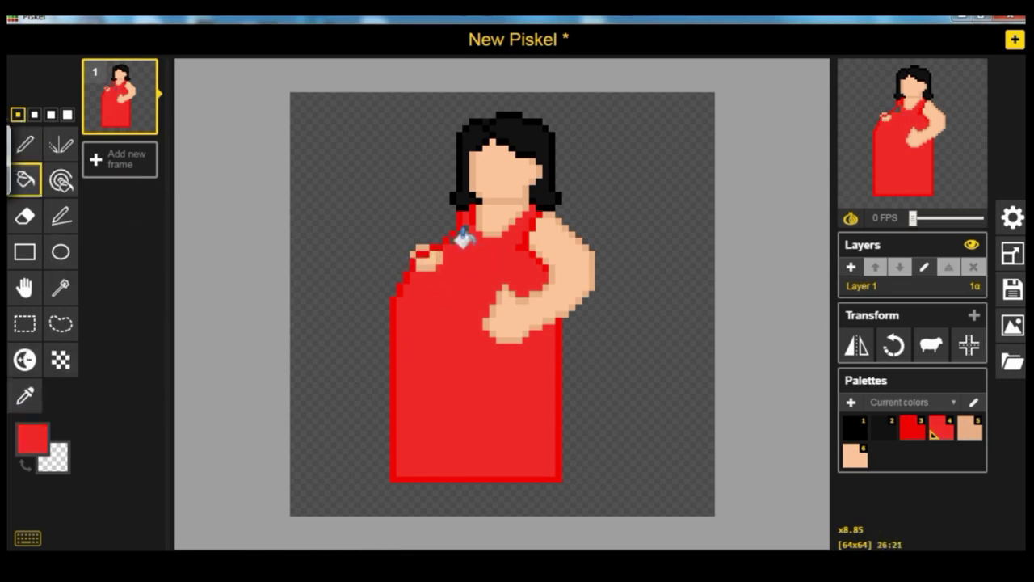
click(427, 260)
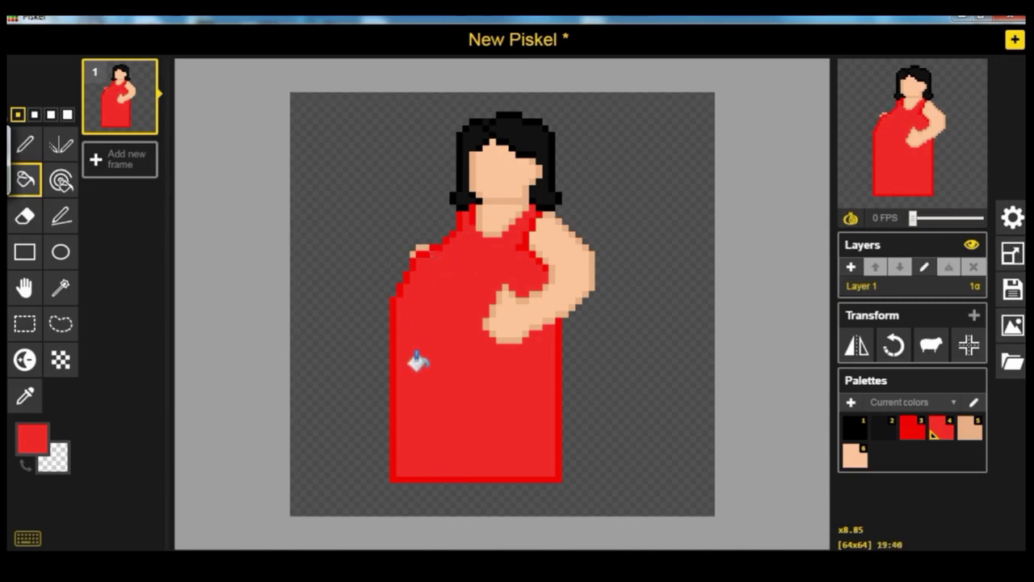
- Clean up the left shoulder outline and redraw the small bare shoulder beside the strap in the two skin palette colors
click(25, 396)
click(25, 143)
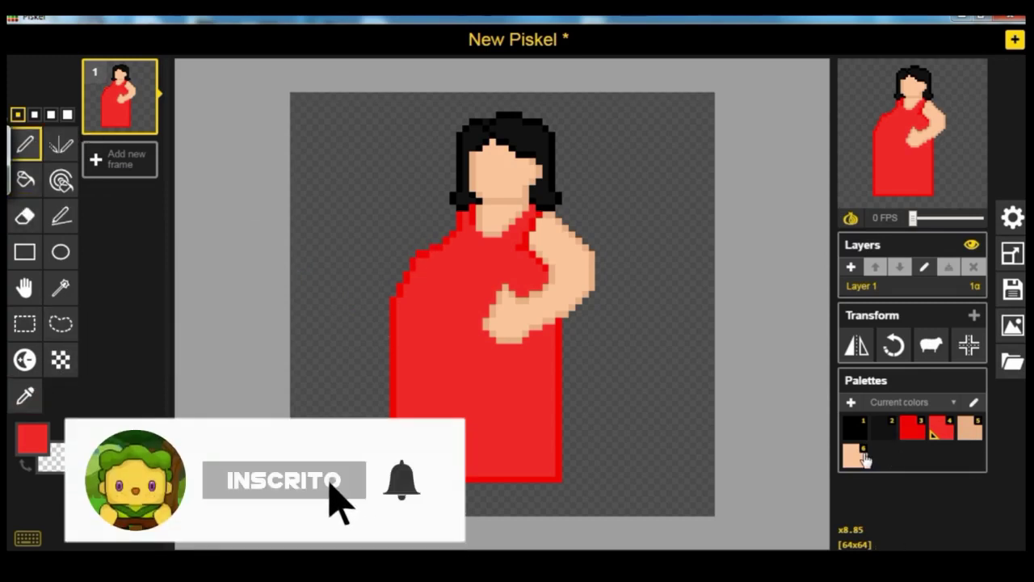
click(855, 455)
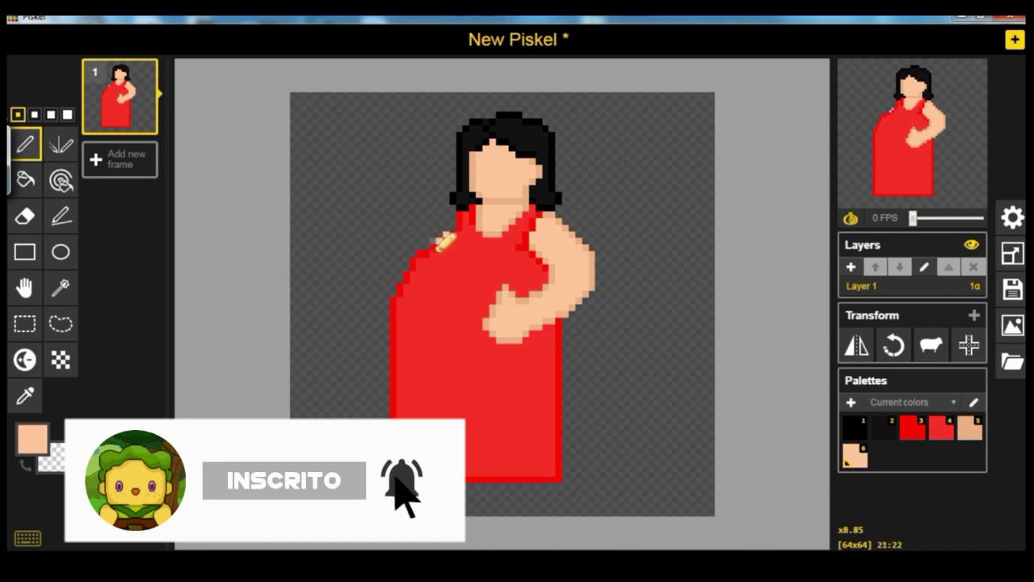
drag(439, 240, 452, 231)
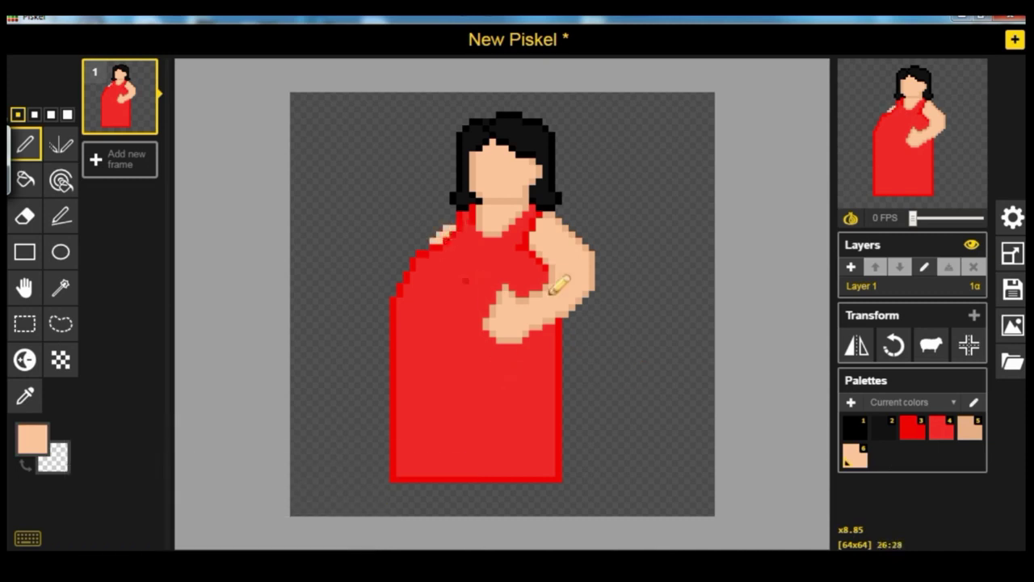
click(966, 433)
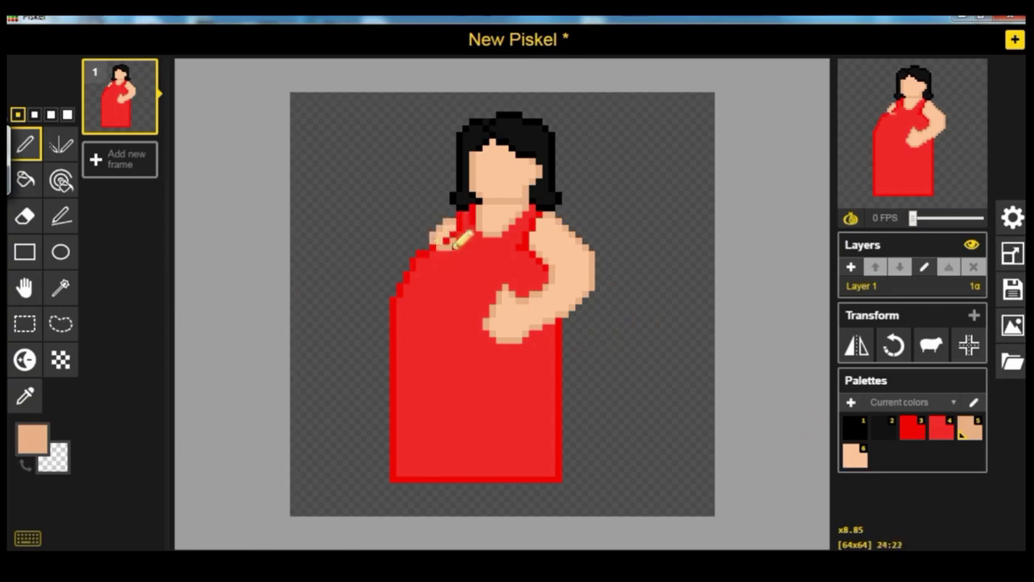
key(6)
drag(456, 253, 447, 245)
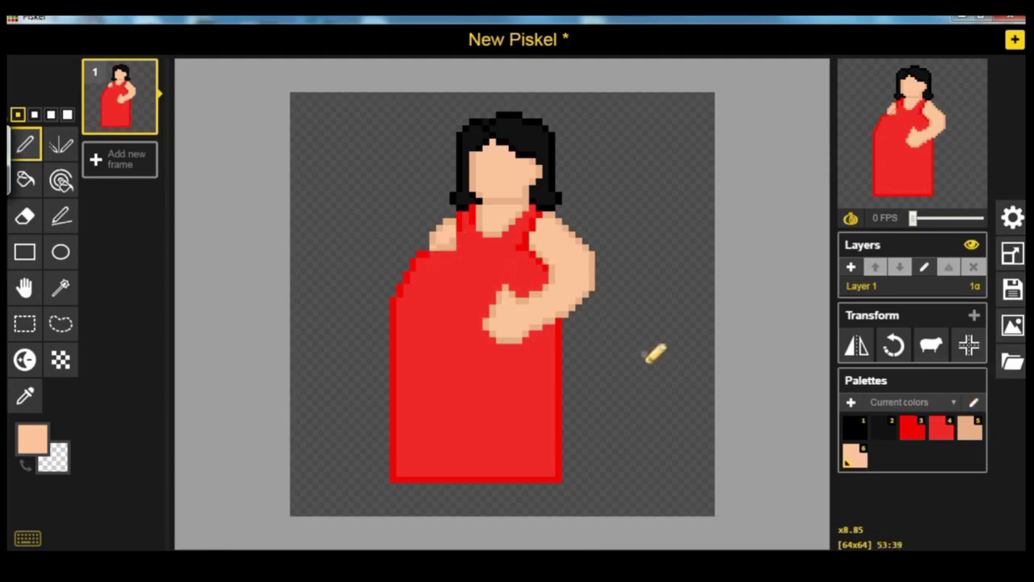
- Lasso the lower right part of the dress and shift it about 2 pixels right
click(61, 323)
mouse_move(587, 494)
mouse_down()
mouse_move(493, 473)
mouse_move(565, 319)
mouse_move(587, 493)
mouse_up()
drag(564, 368, 570, 365)
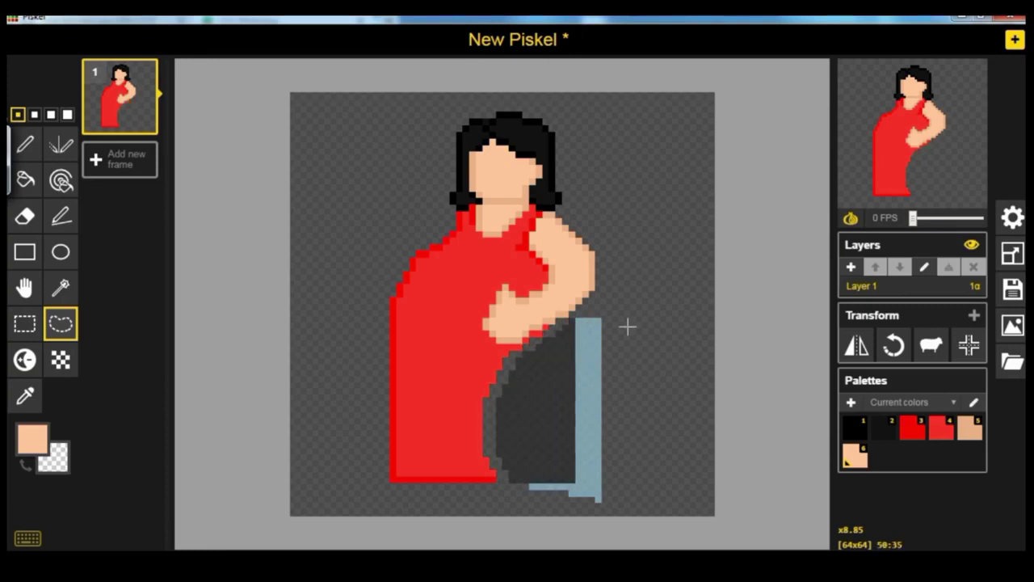
click(628, 325)
- Close the right and hem outlines with the outline red, and fill the curved gap with the dress's inner red
click(25, 395)
click(580, 340)
click(25, 144)
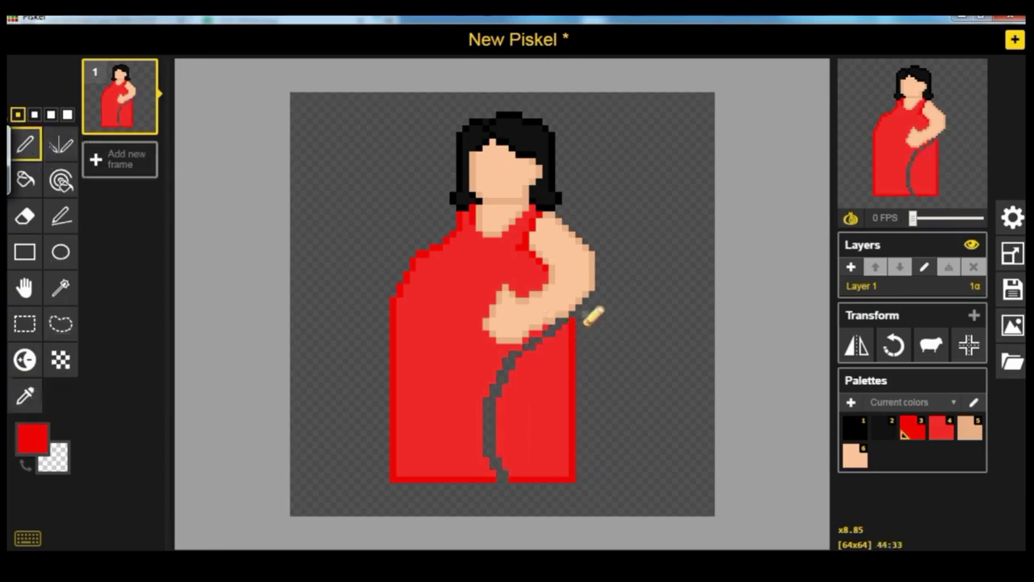
key(o)
click(413, 380)
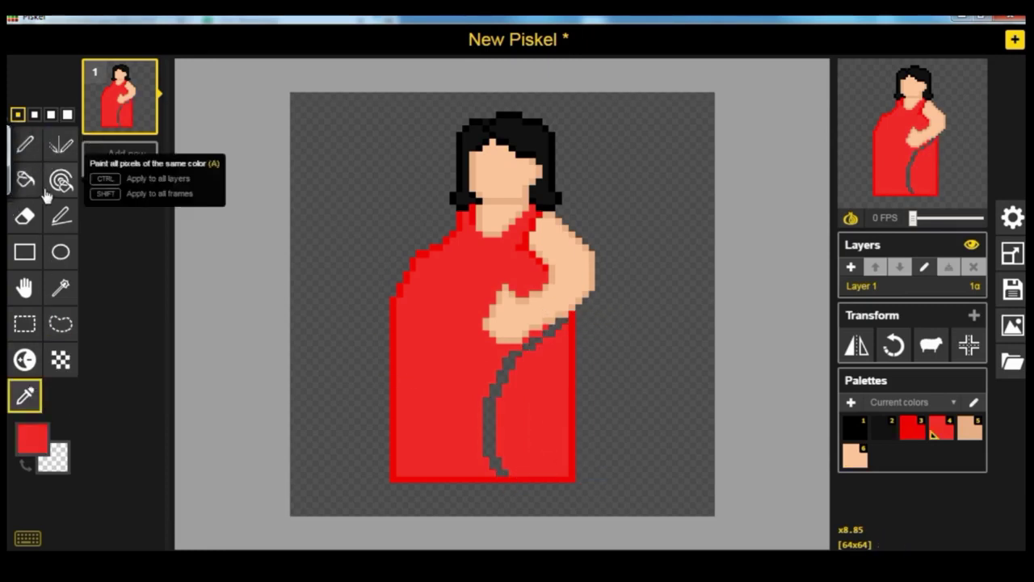
click(24, 179)
click(538, 336)
click(492, 404)
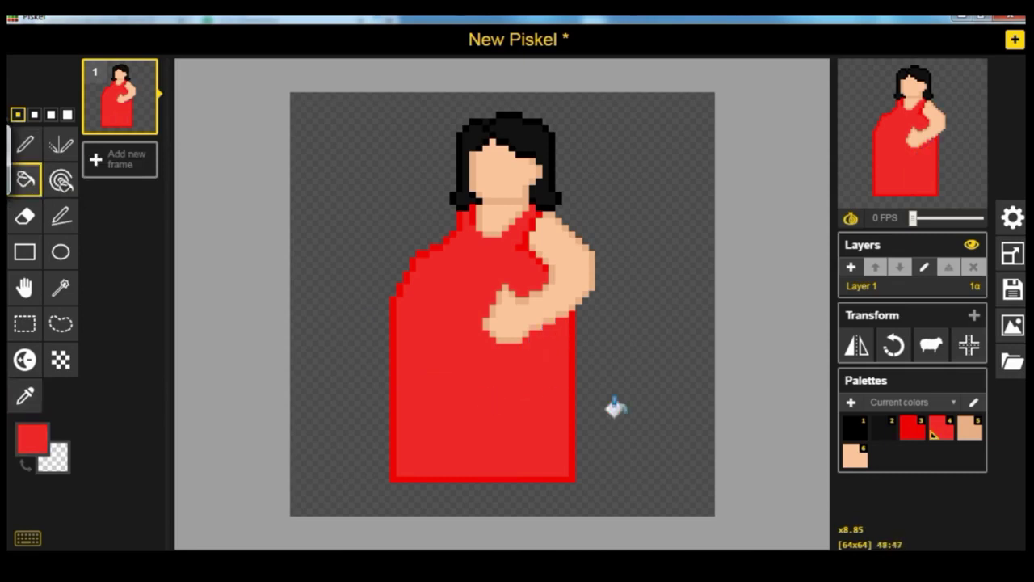
click(24, 251)
click(24, 323)
drag(483, 503, 353, 231)
drag(463, 282, 453, 290)
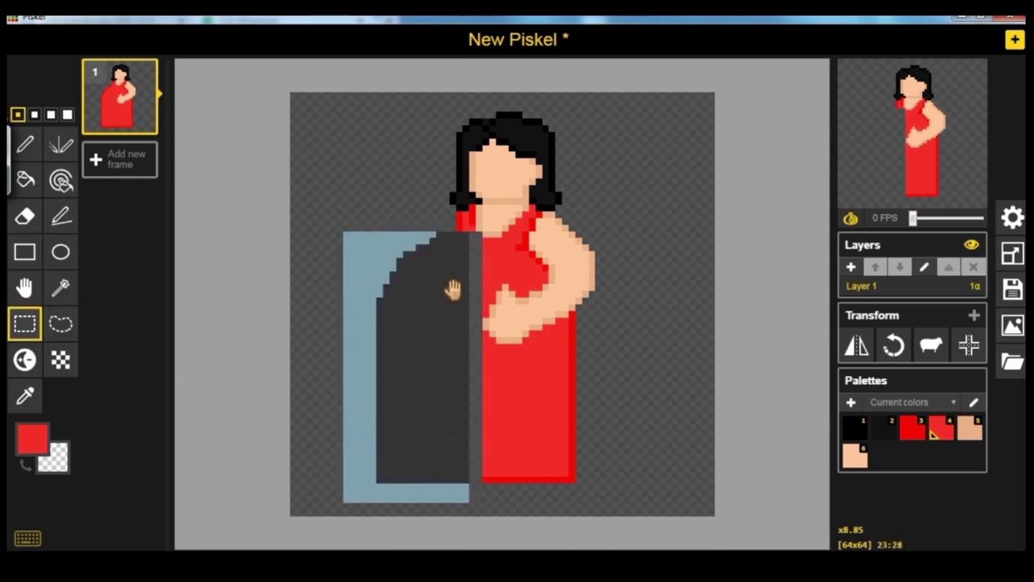
click(25, 144)
- Select the left part of the dress with a rectangle and shift it about 2 pixels left
click(25, 323)
drag(462, 496, 343, 225)
drag(407, 319, 393, 319)
click(307, 250)
- Bridge the hem and left shoulder outlines with the outline red, and fill the vertical gap with the dress's inner red
click(25, 144)
alt+click(463, 482)
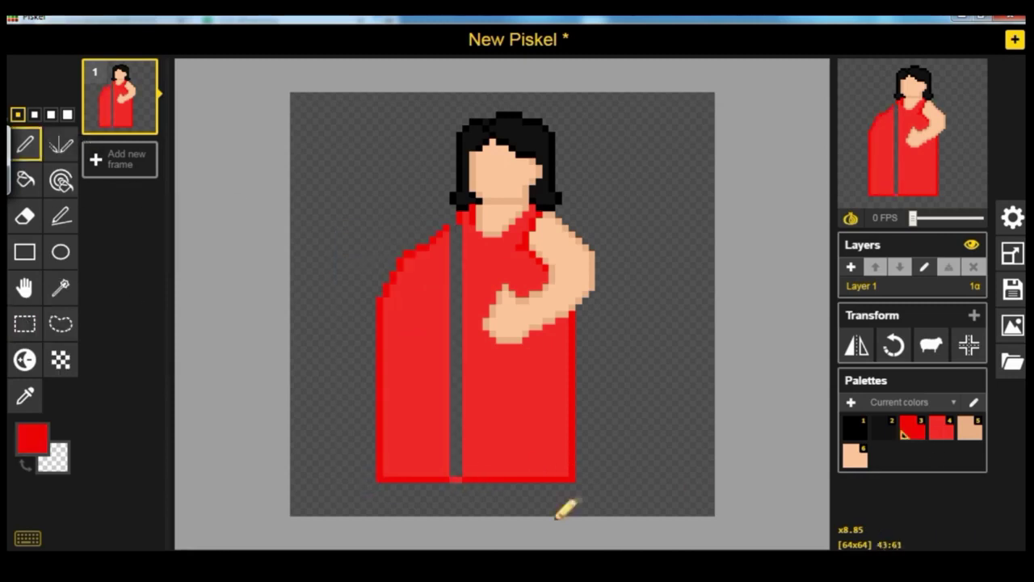
mouse_move(457, 231)
mouse_down()
mouse_move(440, 253)
mouse_move(455, 233)
mouse_up()
alt+click(450, 332)
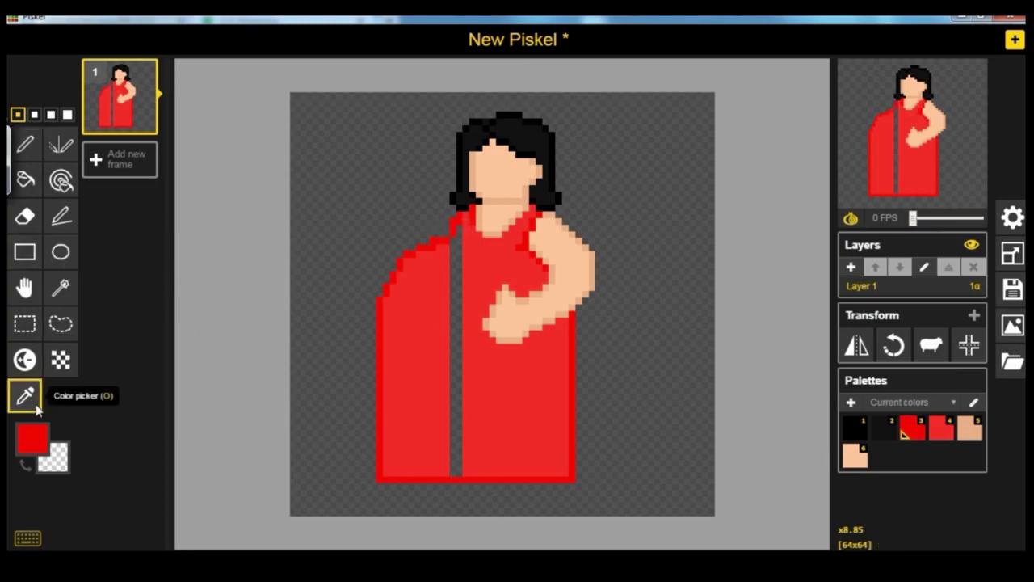
click(25, 215)
click(26, 179)
click(458, 457)
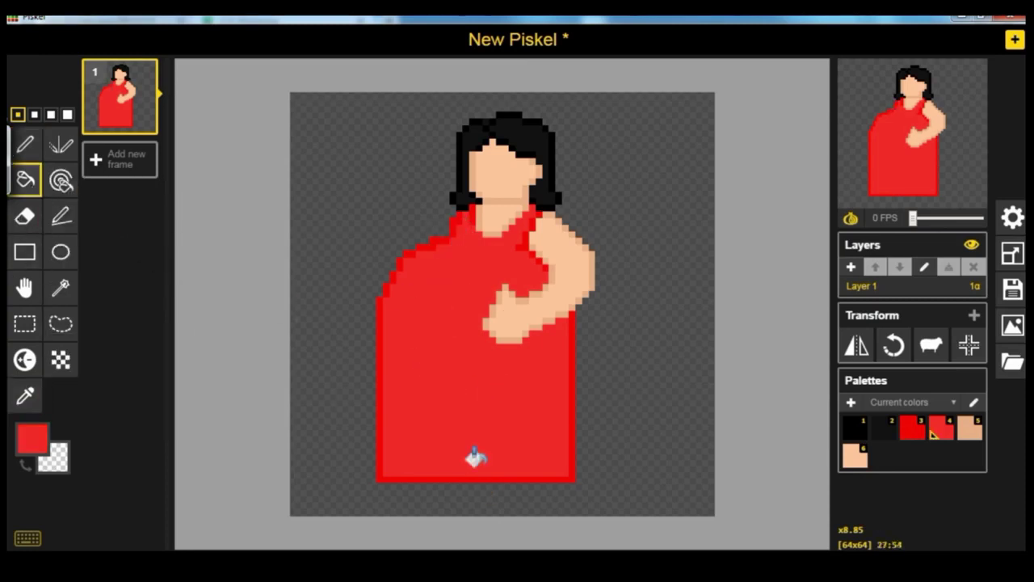
- Repaint the small left shoulder in the two skin palette colors and center the figure on the canvas
click(964, 430)
key(p)
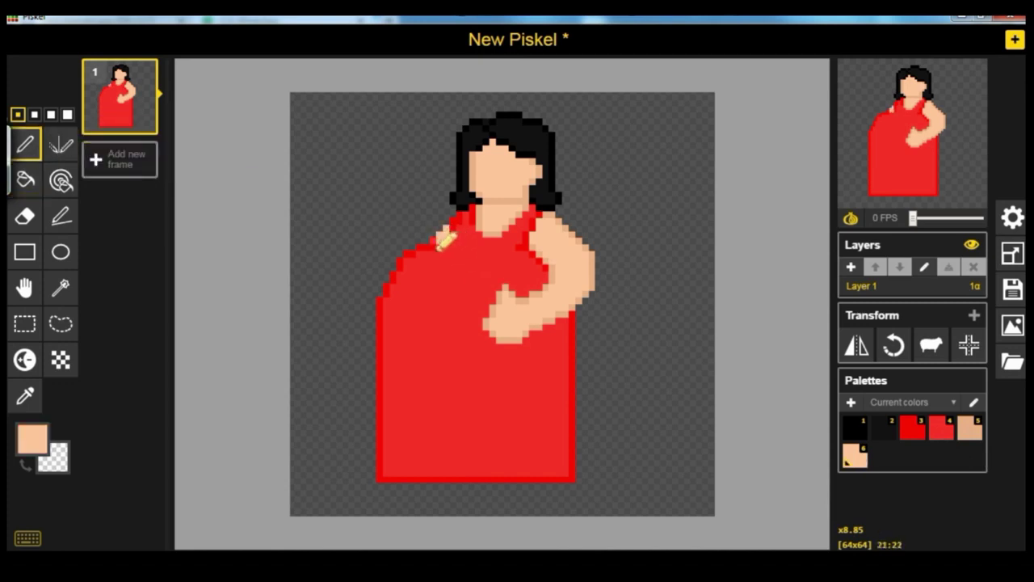
click(972, 441)
drag(441, 236, 430, 241)
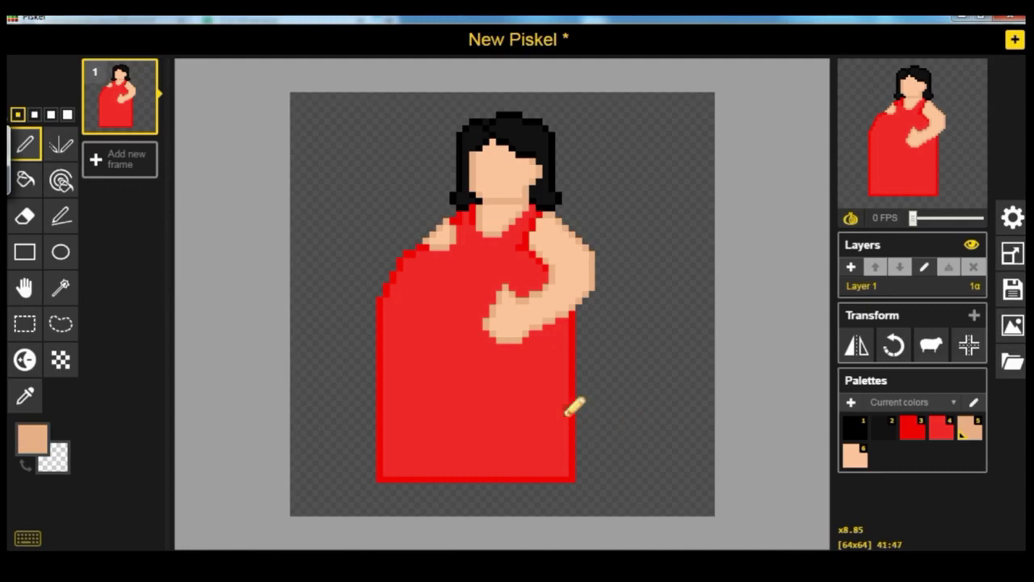
click(969, 347)
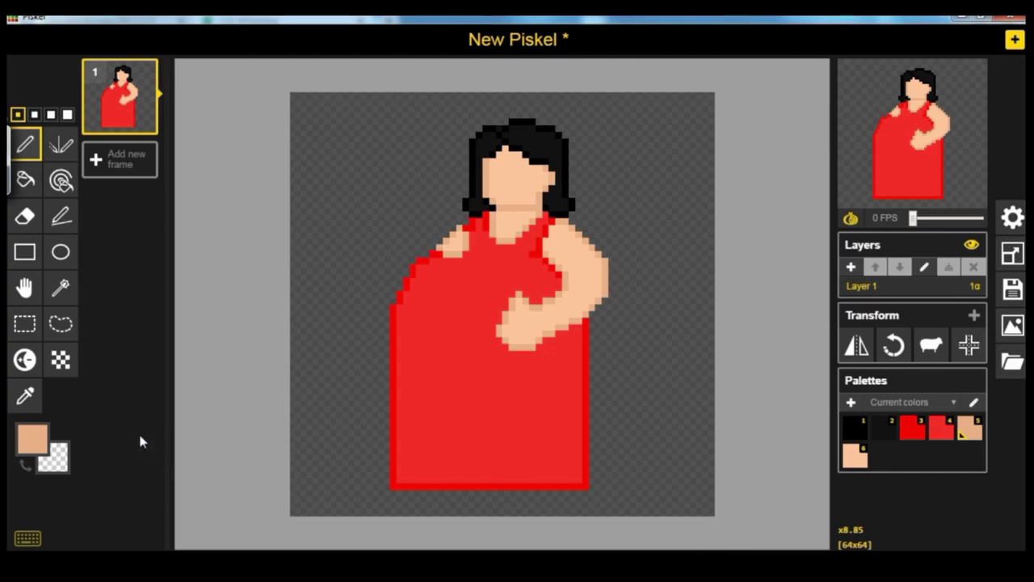
- Choose pink #ff005a and draw a sash across the dress below the hand, coloring in its right end with the Pen tool
click(33, 439)
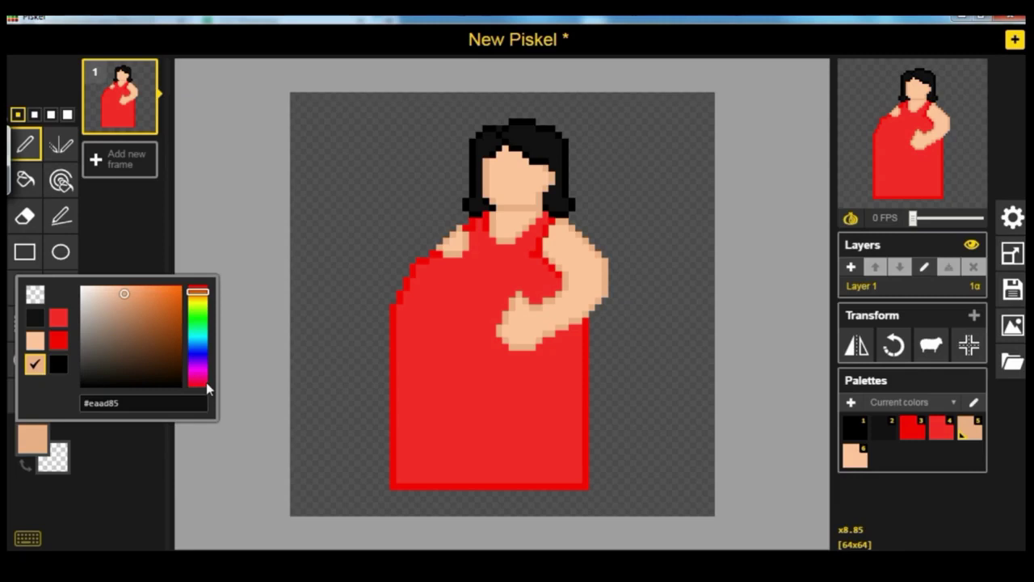
mouse_move(179, 291)
mouse_down()
mouse_move(189, 283)
mouse_move(207, 388)
mouse_up()
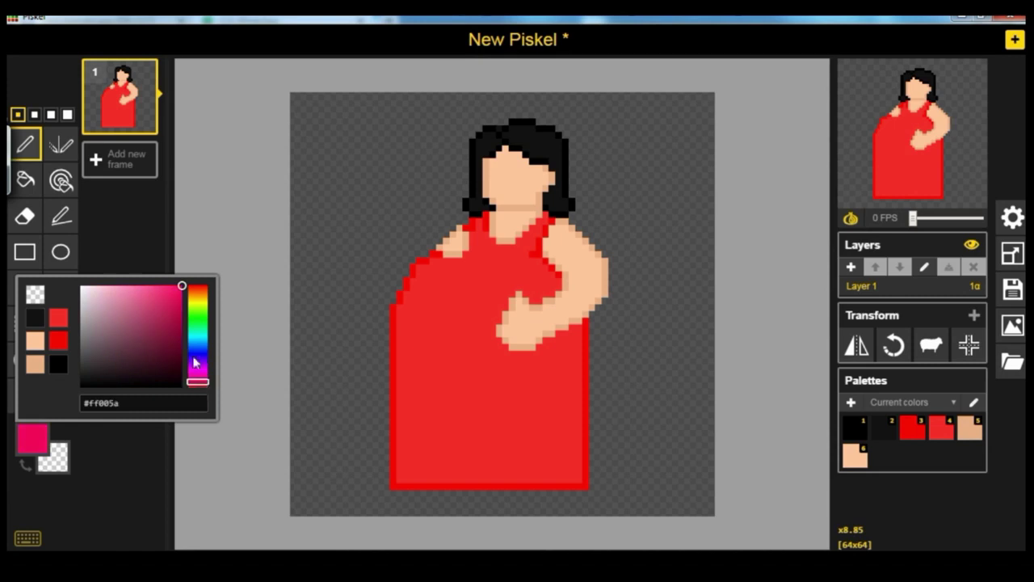
click(26, 144)
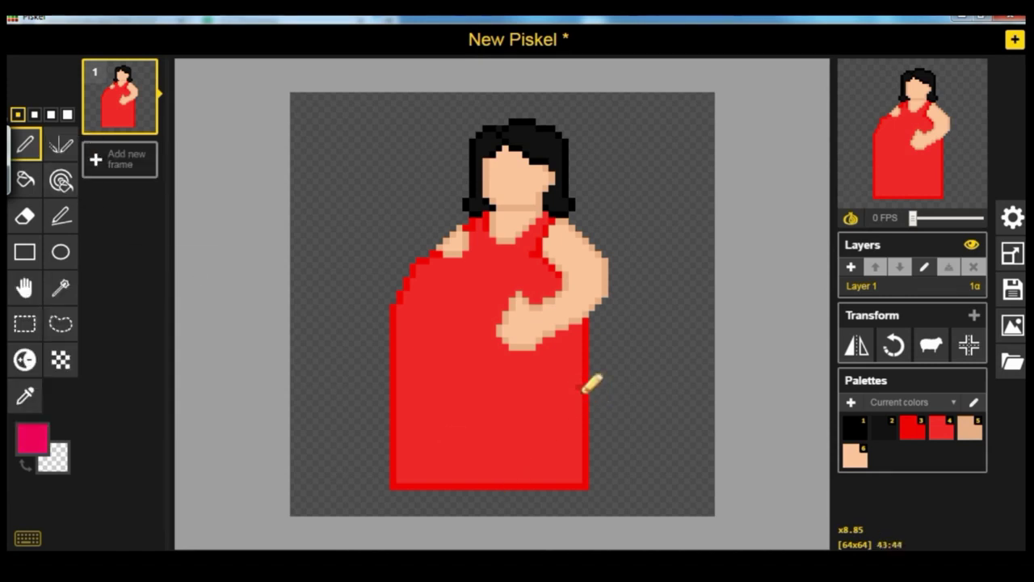
drag(595, 374, 595, 388)
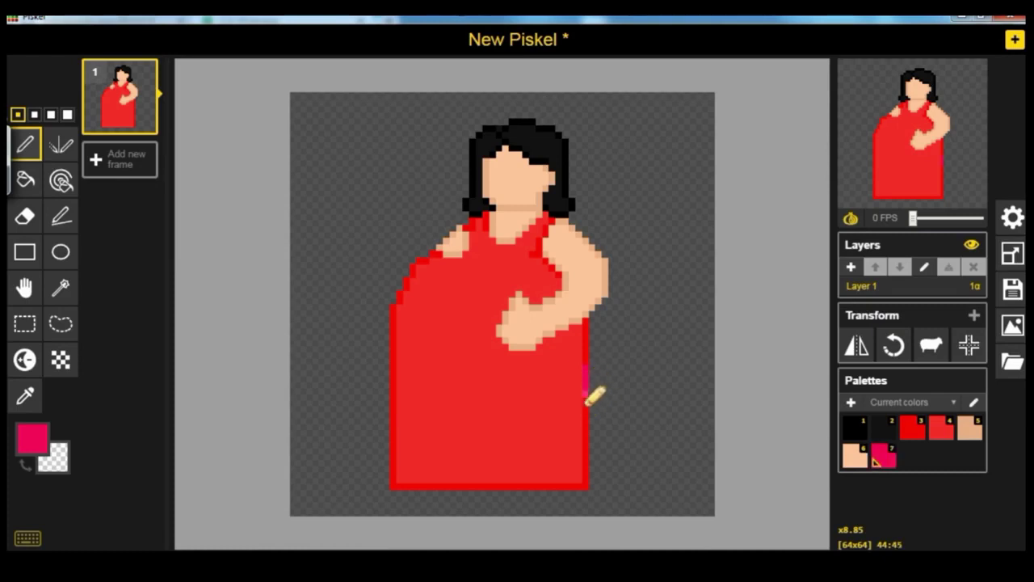
mouse_move(582, 398)
mouse_down()
mouse_move(547, 390)
mouse_move(470, 401)
mouse_move(429, 376)
mouse_move(585, 368)
mouse_up()
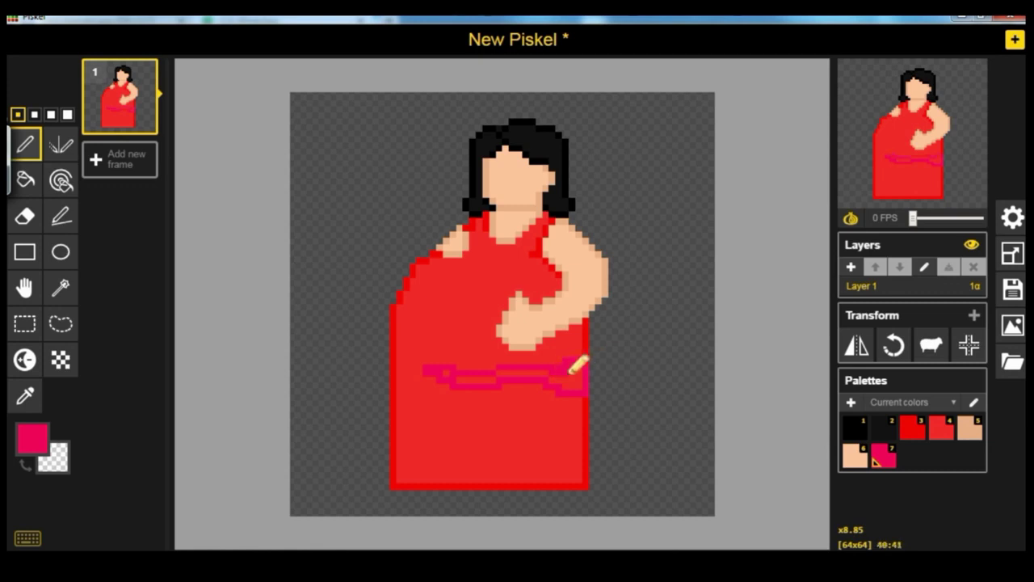
mouse_move(573, 396)
mouse_down()
mouse_move(571, 377)
mouse_move(538, 381)
mouse_move(555, 389)
mouse_up()
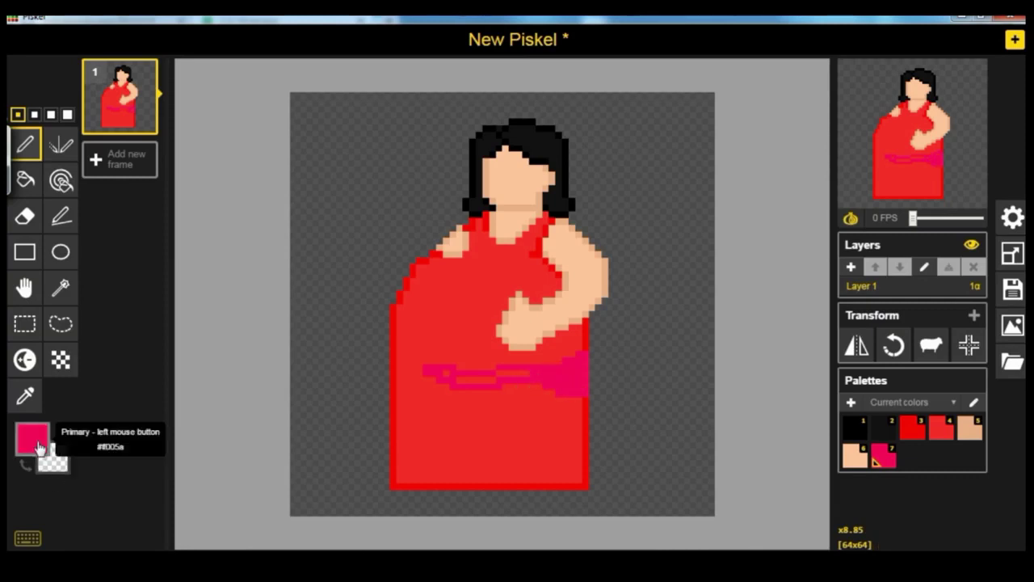
- Recolor the whole sash magenta with the same-color paint bucket and fill in its remaining gaps with the Pen tool
click(32, 439)
drag(200, 386, 201, 372)
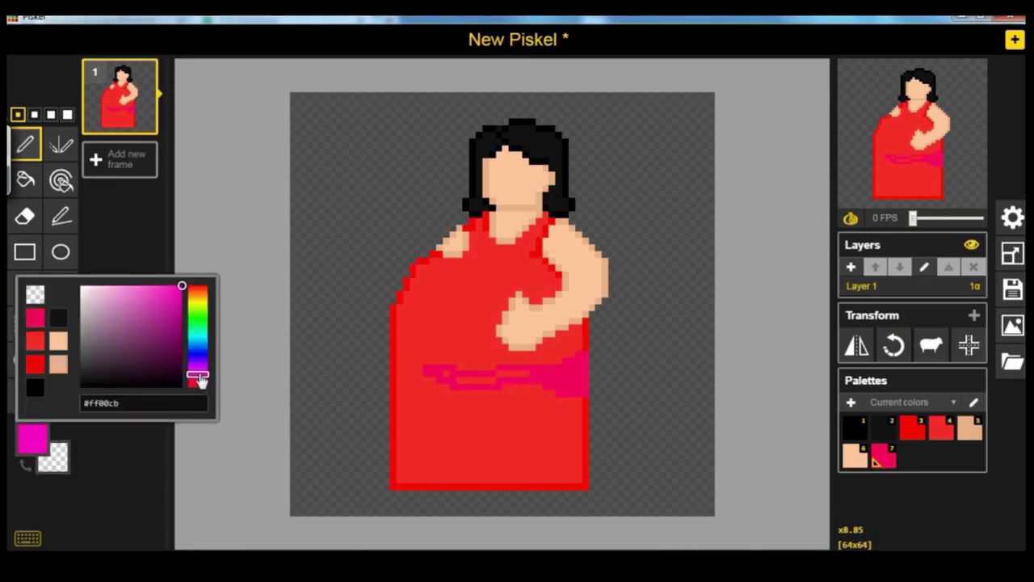
click(61, 180)
click(552, 372)
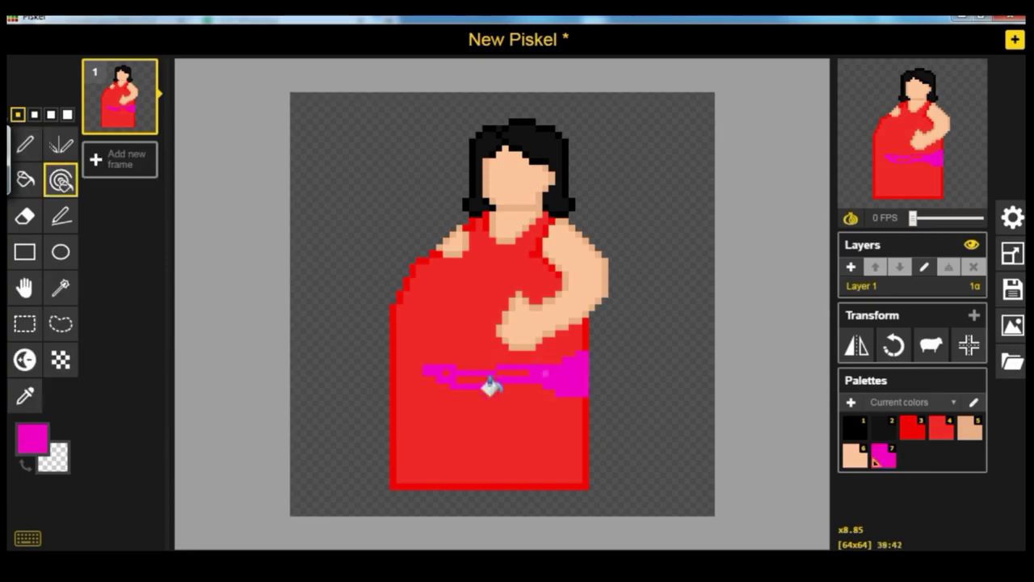
click(25, 144)
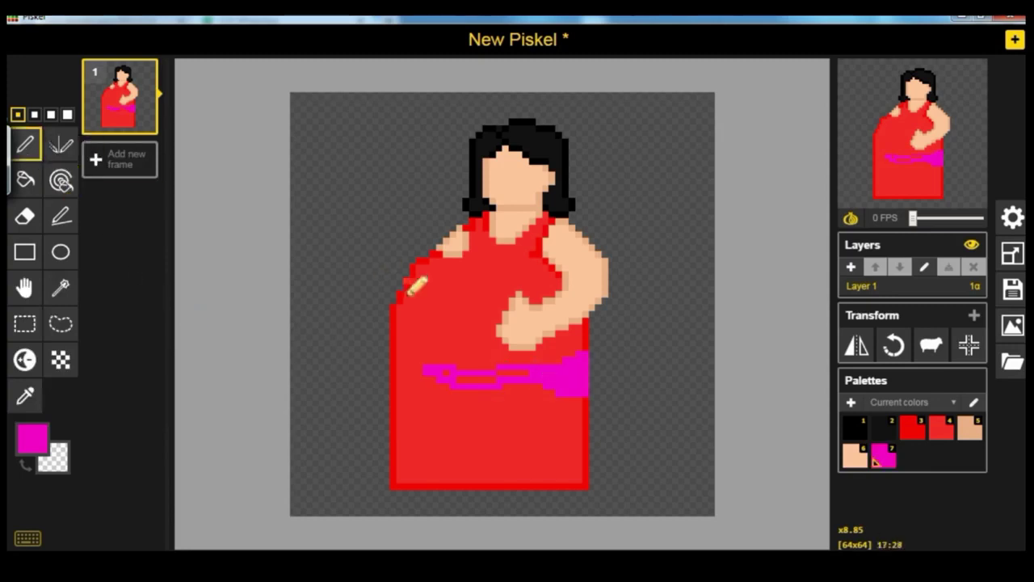
mouse_move(455, 385)
mouse_down()
mouse_move(525, 386)
mouse_move(571, 374)
mouse_move(590, 353)
mouse_move(557, 389)
mouse_up()
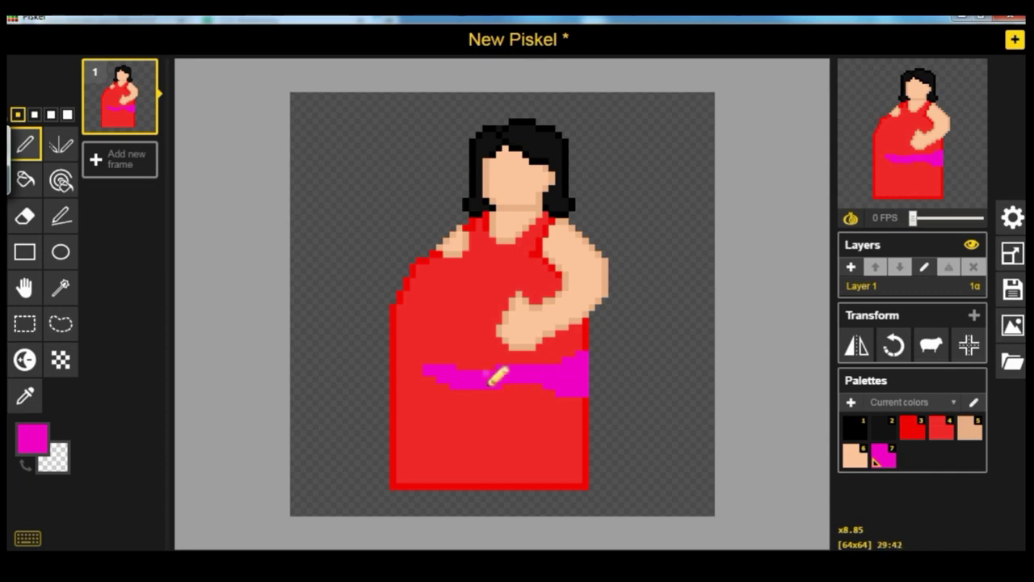
- Add wavy magenta stripes across the dress, including the neckline, chest, skirt and hem, and fill the outlined ones solid
mouse_move(393, 325)
mouse_down()
mouse_move(405, 361)
mouse_move(487, 353)
mouse_move(400, 328)
mouse_move(417, 349)
mouse_move(416, 337)
mouse_move(456, 358)
mouse_move(432, 389)
mouse_move(397, 404)
mouse_move(397, 440)
mouse_move(464, 456)
mouse_move(571, 412)
mouse_move(467, 431)
mouse_move(400, 397)
mouse_up()
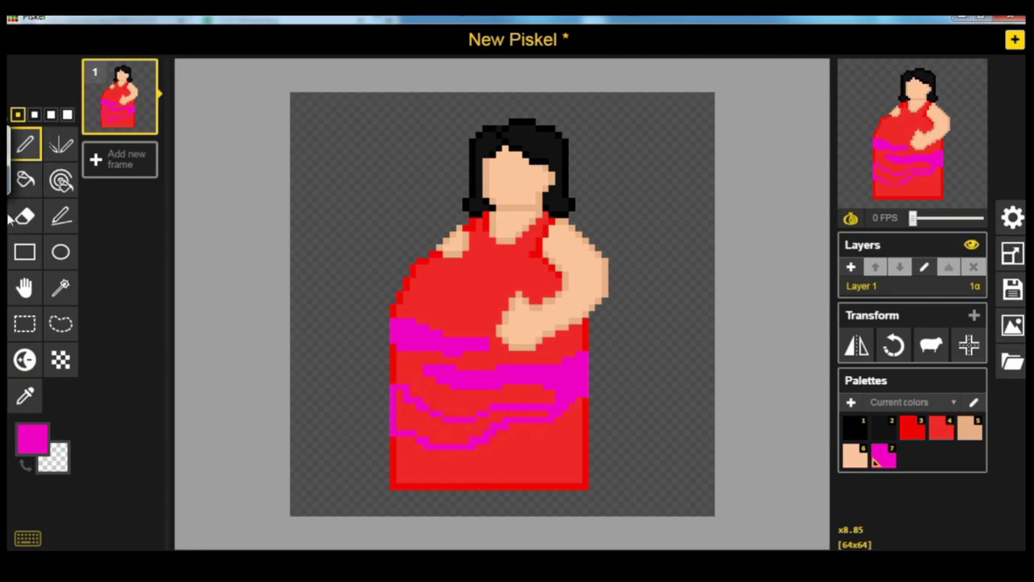
click(25, 179)
click(24, 144)
drag(494, 260, 520, 264)
mouse_move(409, 278)
mouse_down()
mouse_move(479, 302)
mouse_move(437, 308)
mouse_move(412, 297)
mouse_move(420, 290)
mouse_move(439, 303)
mouse_move(425, 276)
mouse_up()
drag(579, 464, 472, 486)
mouse_move(558, 465)
mouse_down()
mouse_move(589, 450)
mouse_move(571, 464)
mouse_move(577, 442)
mouse_up()
mouse_move(398, 459)
mouse_down()
mouse_move(409, 472)
mouse_move(447, 477)
mouse_move(402, 467)
mouse_up()
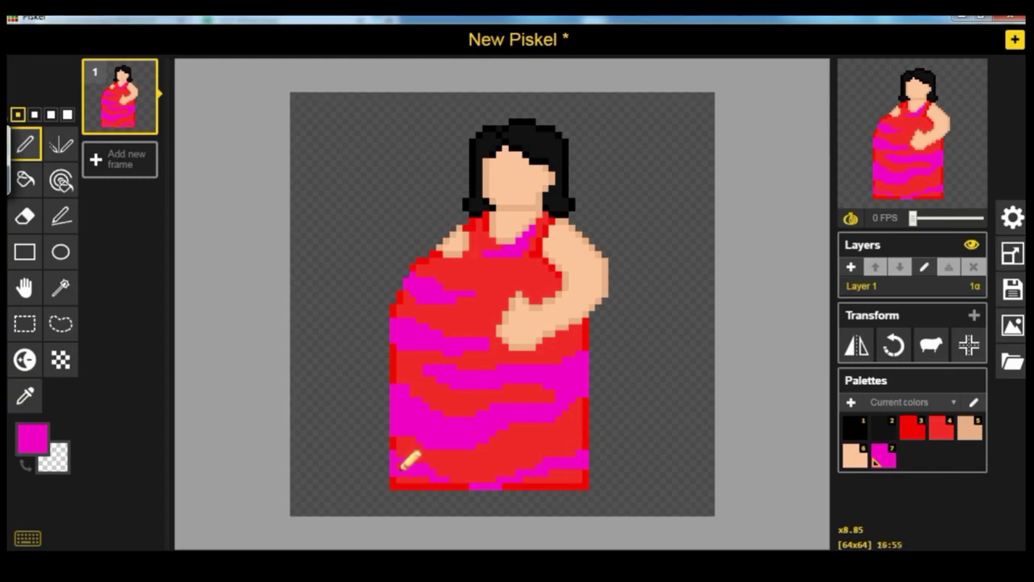
click(474, 223)
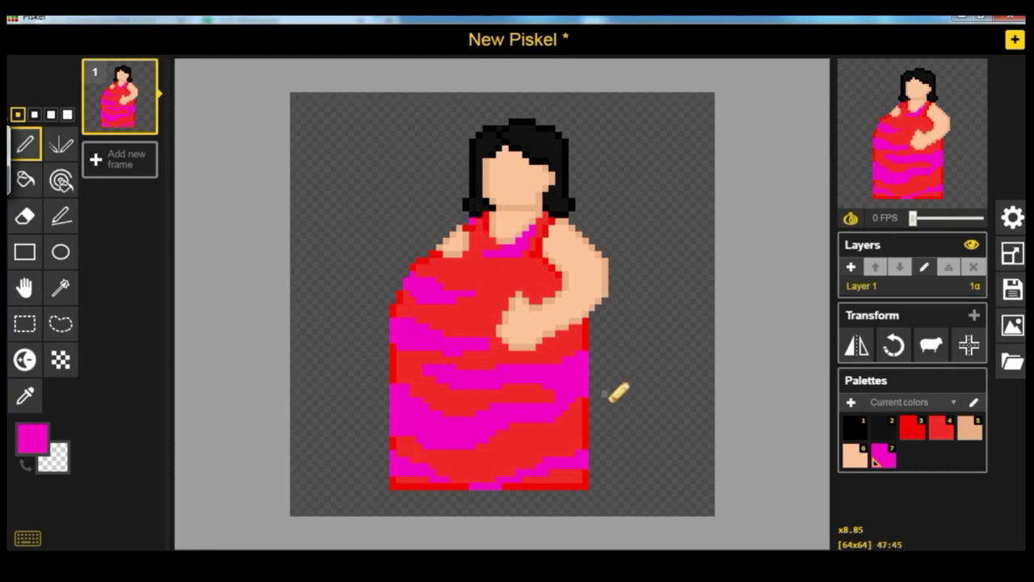
- Try an orange-red accent between the magenta stripes on the skirt
click(32, 439)
drag(199, 378, 197, 286)
drag(275, 294, 199, 290)
click(530, 400)
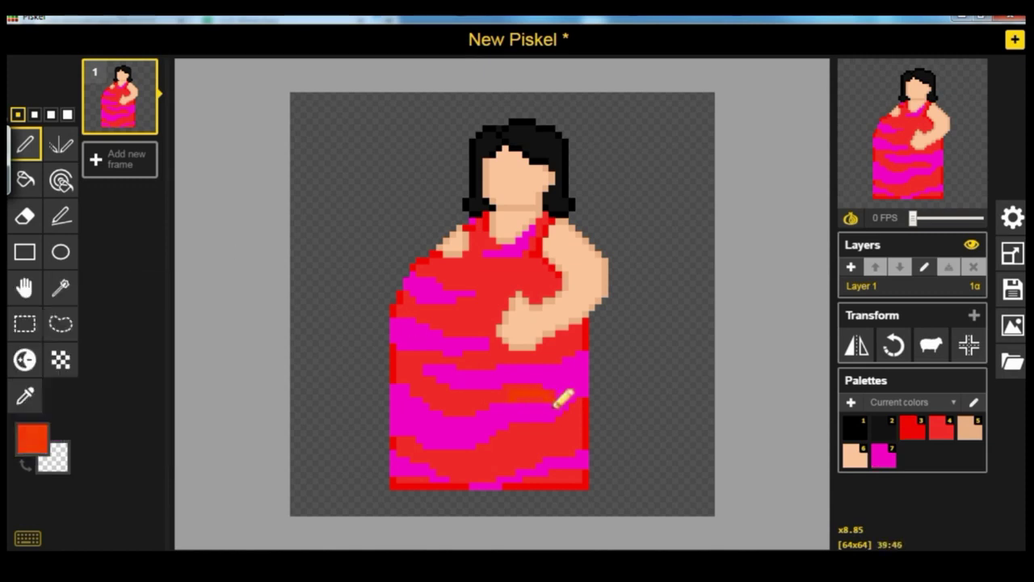
- Sample the dress's outline red and paint streaks of it along the right side and between the skirt's magenta stripes
click(25, 395)
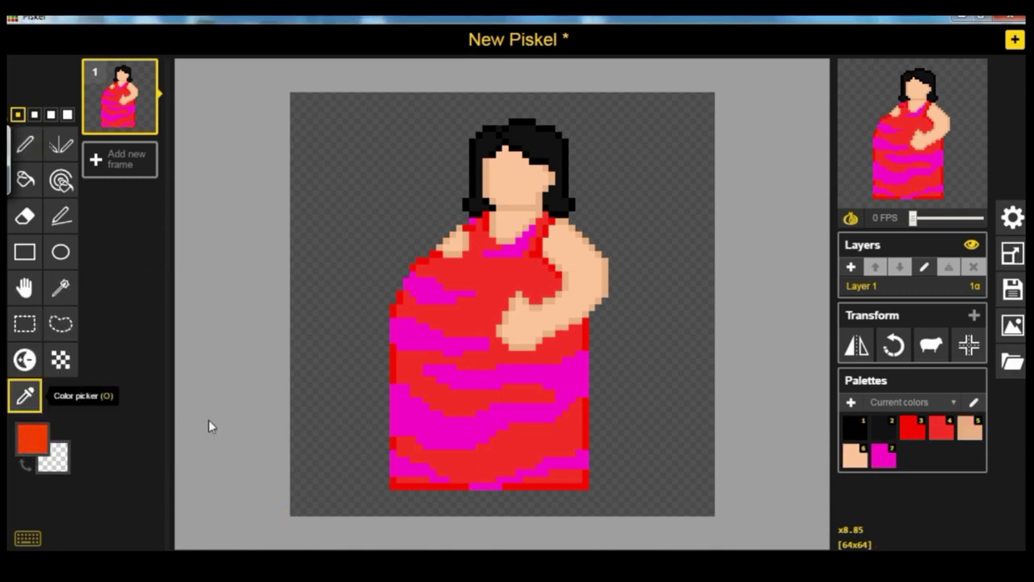
click(592, 422)
click(25, 144)
mouse_move(539, 430)
mouse_down()
mouse_move(589, 431)
mouse_move(561, 429)
mouse_move(582, 423)
mouse_move(570, 417)
mouse_up()
mouse_move(408, 372)
mouse_down()
mouse_move(430, 390)
mouse_move(502, 391)
mouse_up()
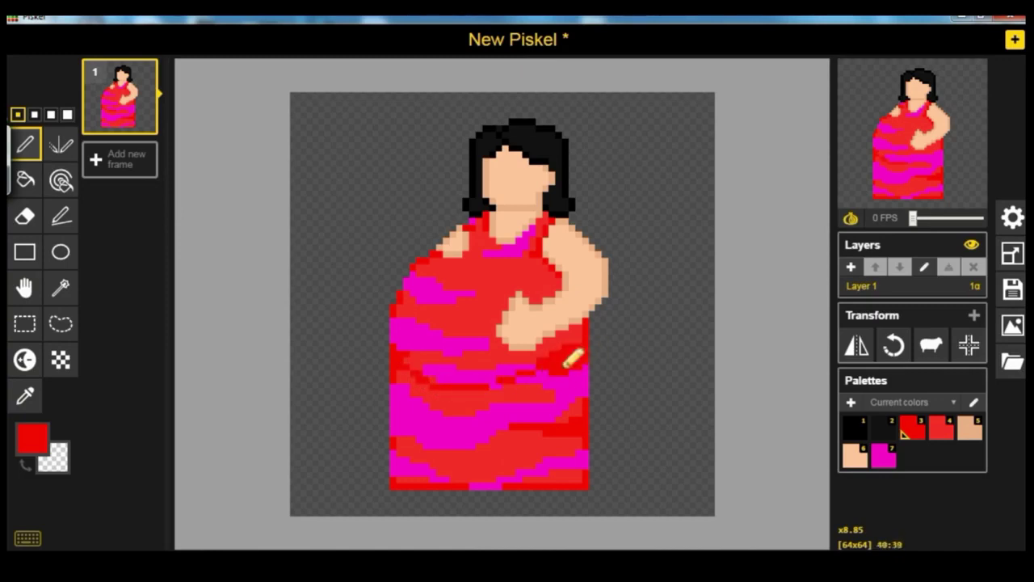
- Extend the outline-red streaks over the chest, waist and lower skirt, and dot single red pixels across the stripes
mouse_move(519, 284)
mouse_down()
mouse_move(550, 279)
mouse_move(565, 291)
mouse_up()
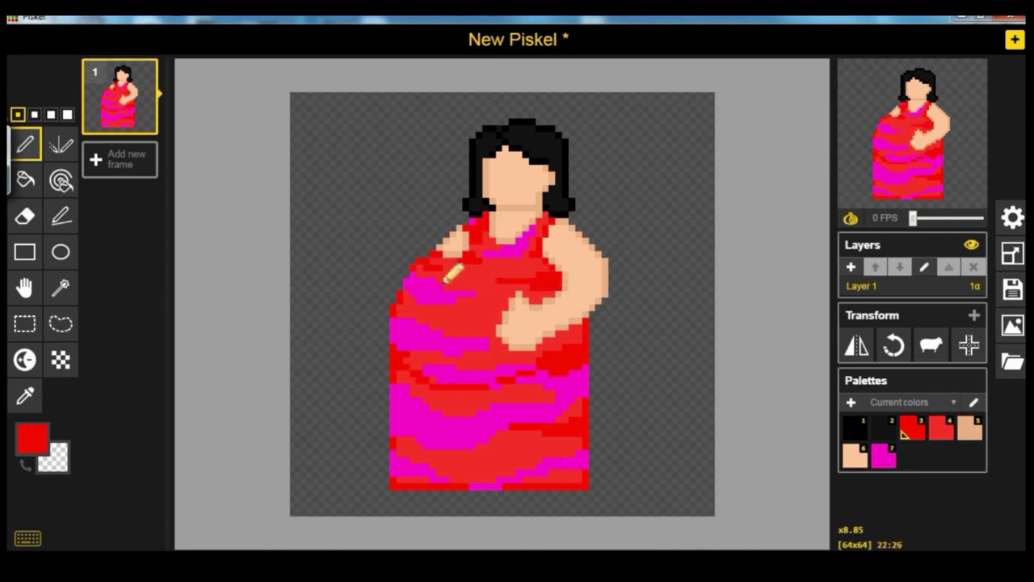
mouse_move(498, 327)
mouse_down()
mouse_move(473, 322)
mouse_move(511, 312)
mouse_up()
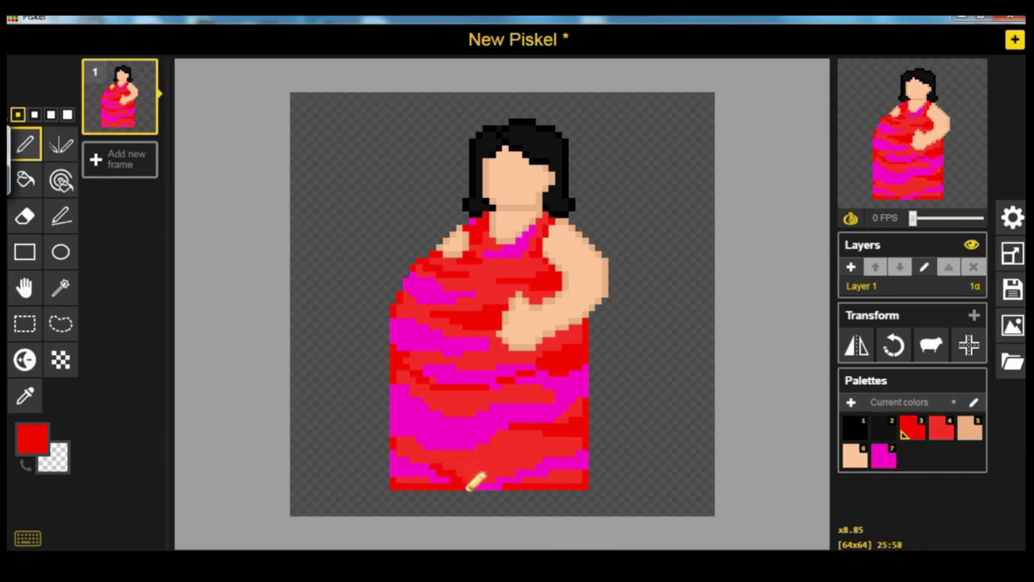
drag(497, 454, 490, 462)
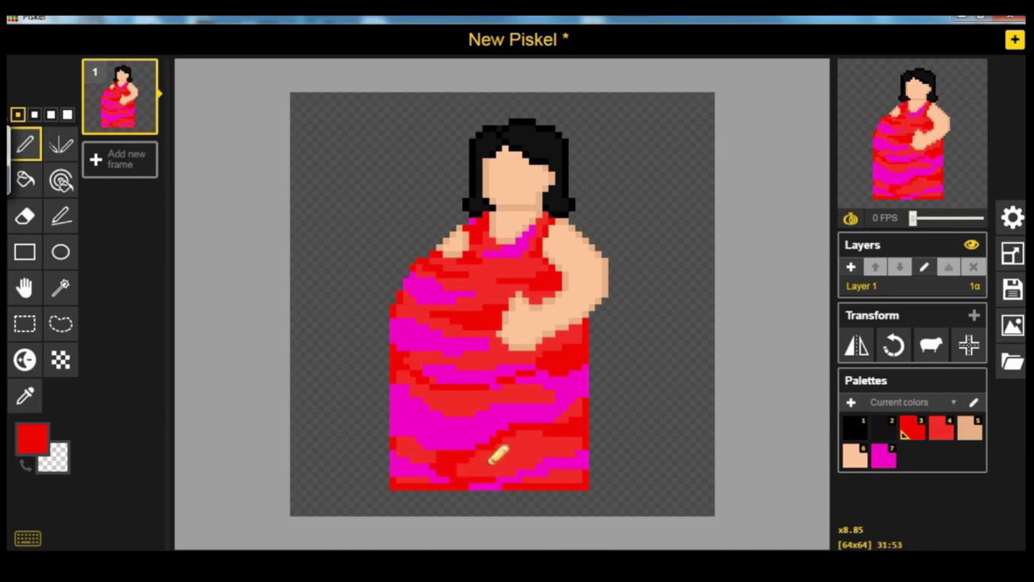
drag(561, 473, 577, 478)
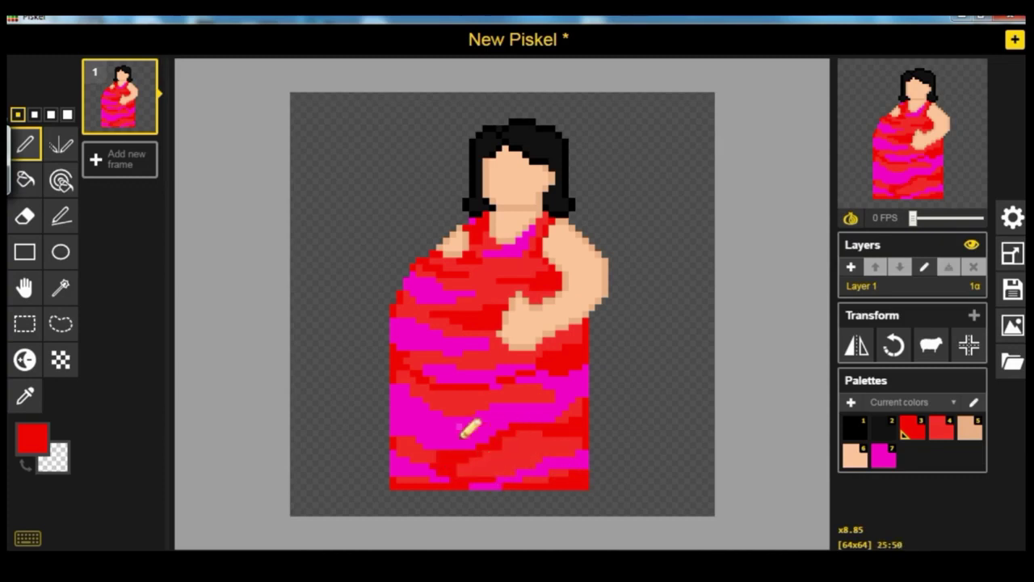
click(467, 328)
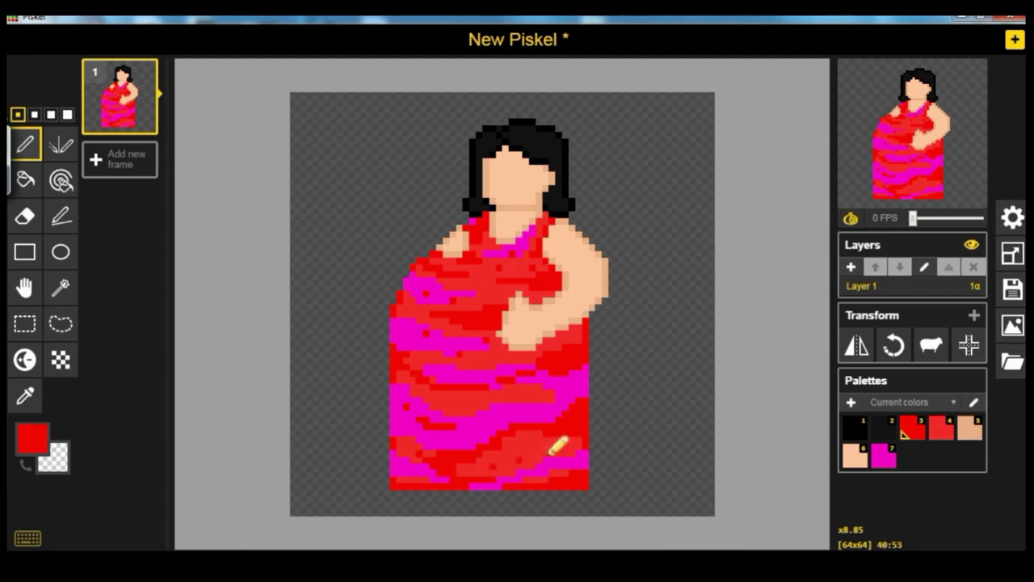
- Choose white and paint a wavy highlight stripe with two loose dots across the middle of the skirt
click(32, 439)
click(98, 331)
drag(91, 312, 80, 285)
click(547, 414)
click(535, 414)
mouse_move(517, 410)
mouse_down()
mouse_move(457, 417)
mouse_move(402, 375)
mouse_up()
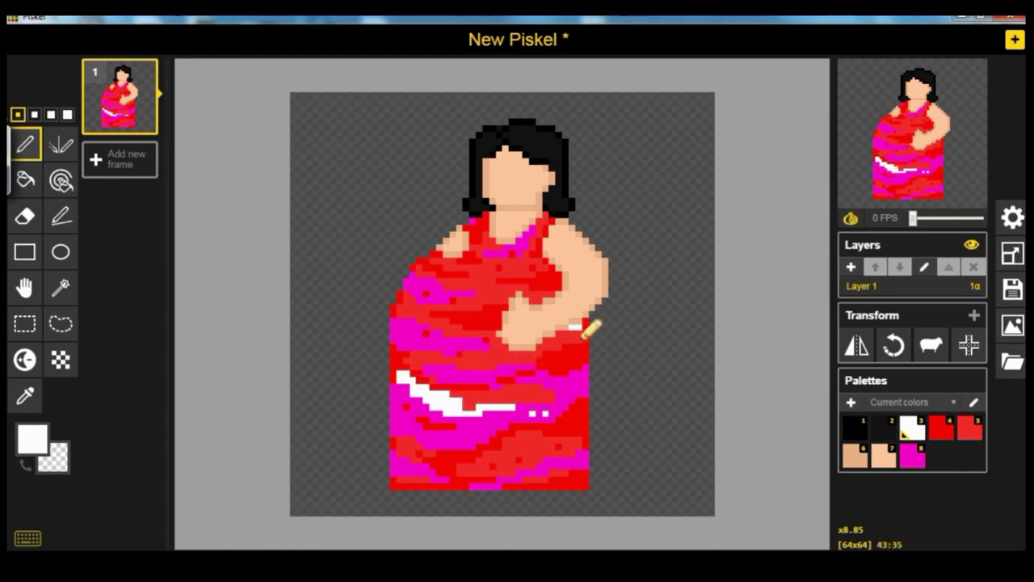
- Add more white streaks and dots below the hand, on the chest, at the left edge and near the hem
drag(594, 333, 548, 355)
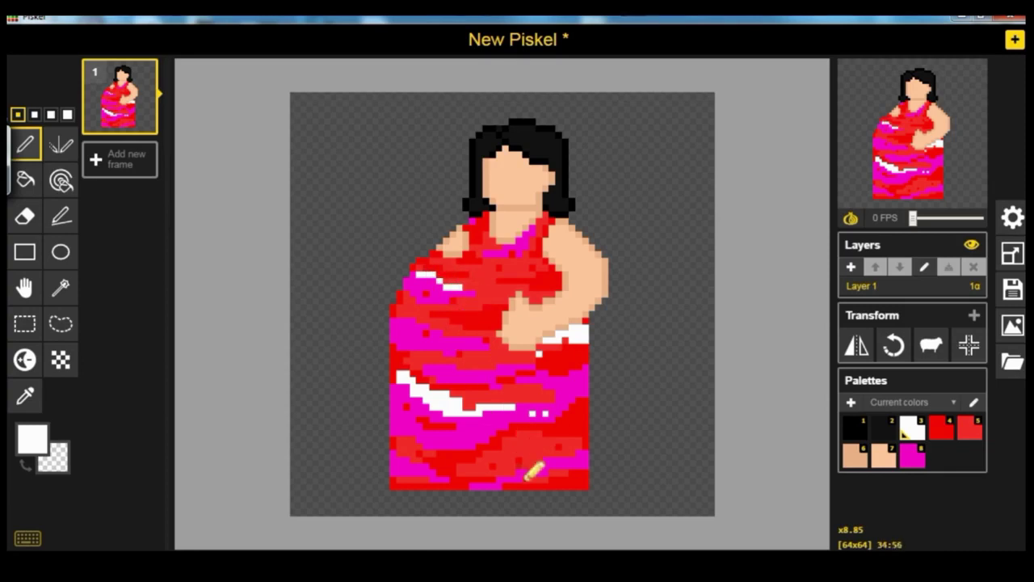
drag(544, 466, 587, 453)
click(466, 433)
click(508, 419)
drag(512, 276, 456, 268)
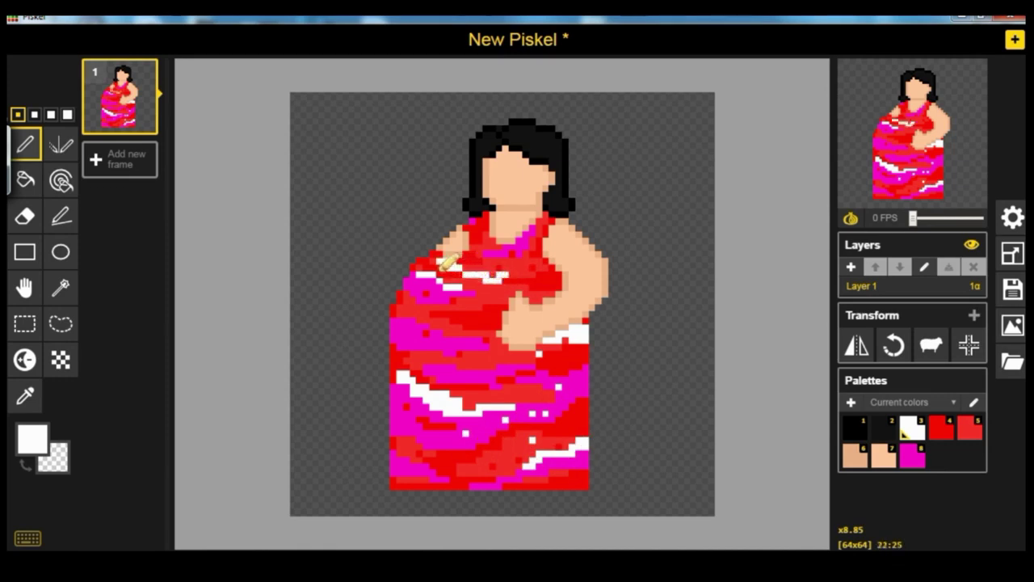
drag(394, 376, 404, 392)
mouse_move(428, 480)
mouse_down()
mouse_move(464, 474)
mouse_move(461, 489)
mouse_move(433, 493)
mouse_move(448, 494)
mouse_move(399, 488)
mouse_up()
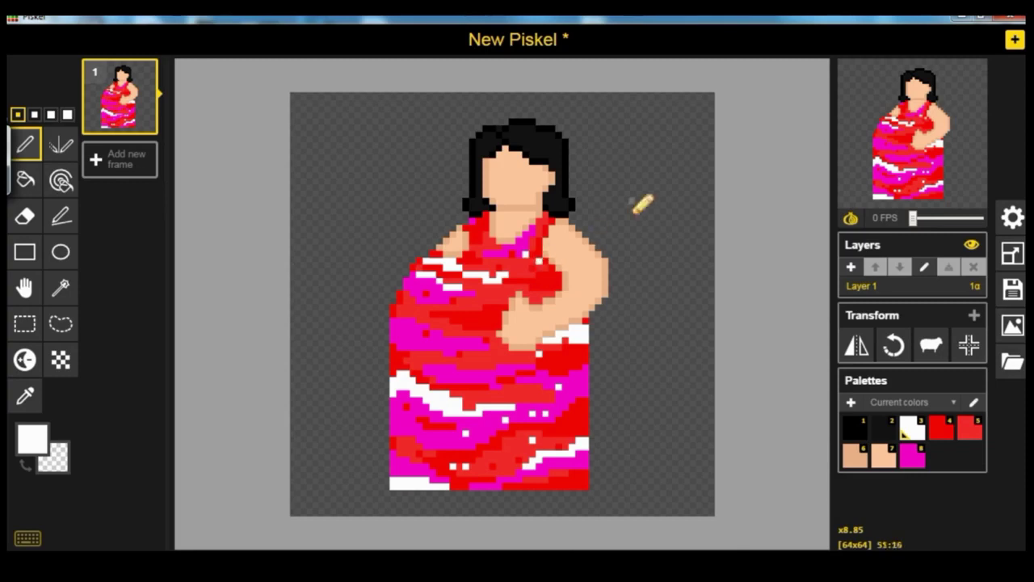
- Trim the hand's raised thumb with the dress reds and redraw the hand's edge in the darker skin tone
click(942, 435)
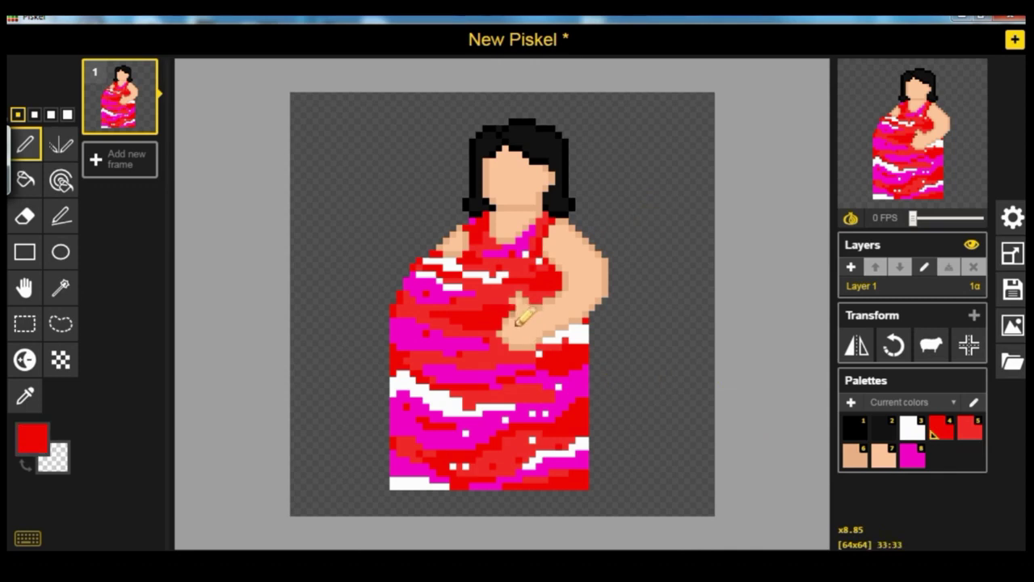
click(962, 436)
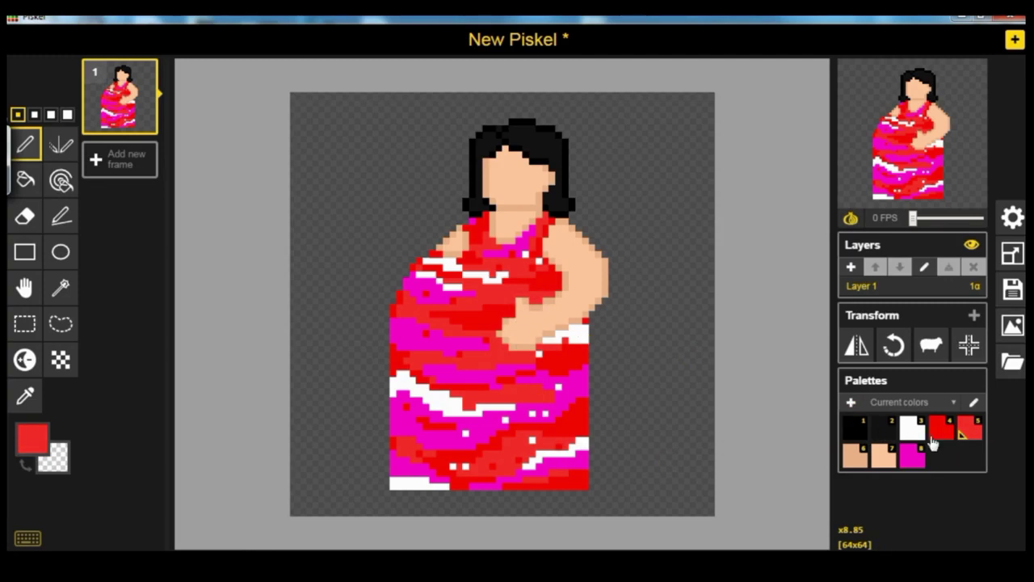
click(855, 455)
drag(522, 311, 510, 327)
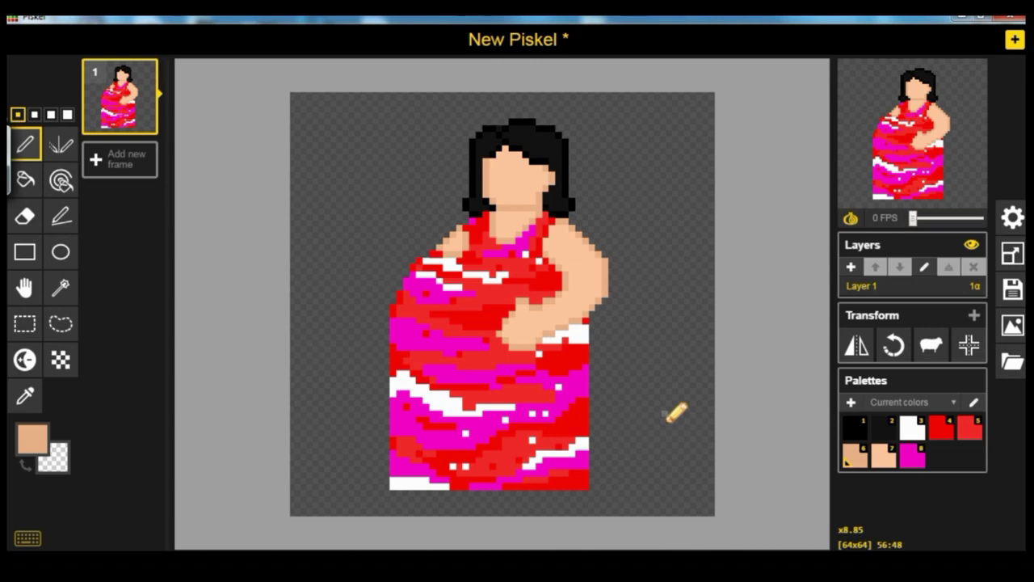
- Sample the red at the dress's lower right corner, darken it, and shade the red areas along the right edge
click(36, 393)
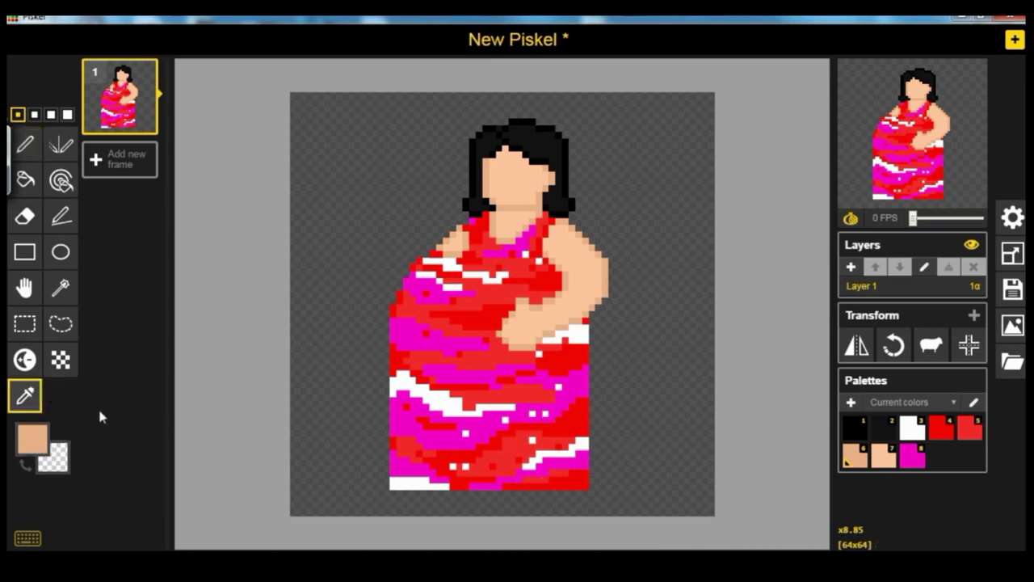
click(587, 483)
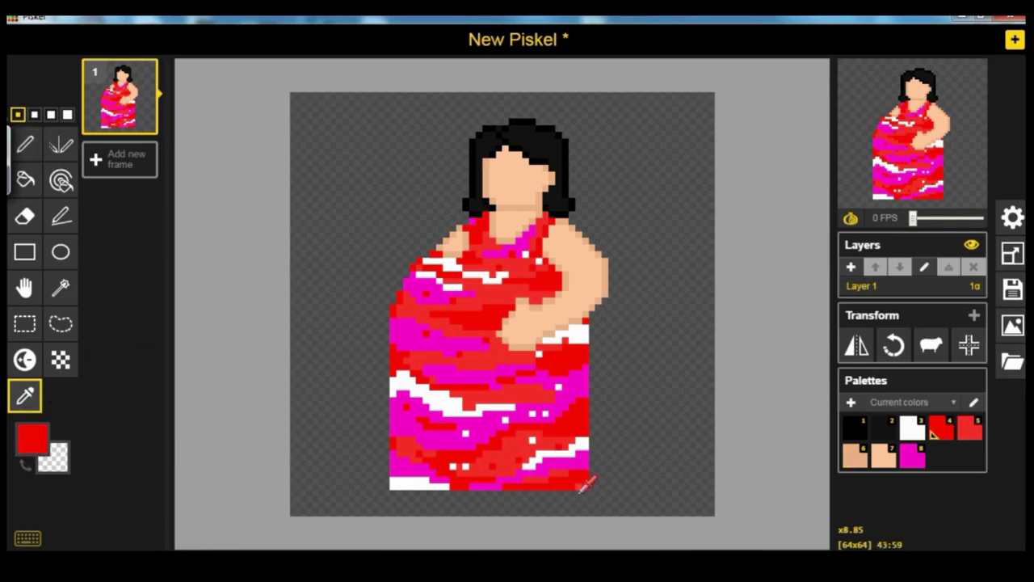
click(32, 439)
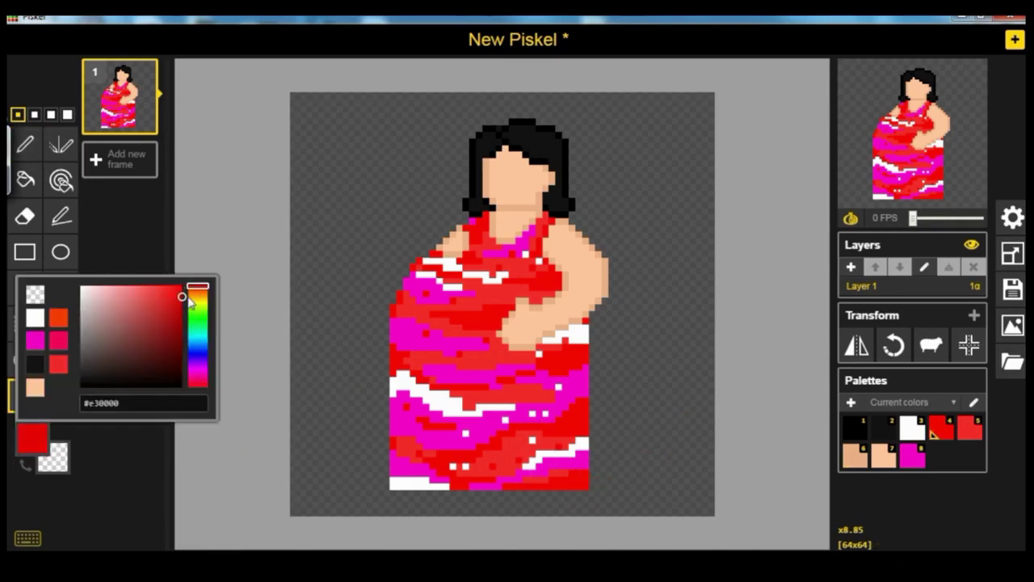
click(25, 144)
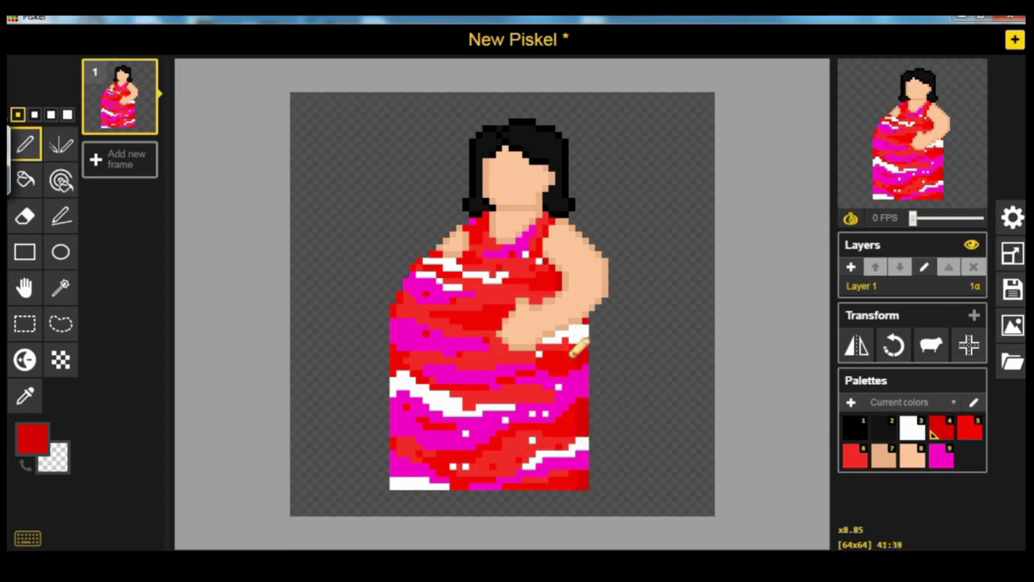
- Sample the white stripe below the hand, darken it to a medium grey, and shade the stripe's right end
click(24, 395)
click(582, 334)
click(33, 439)
click(91, 323)
click(24, 144)
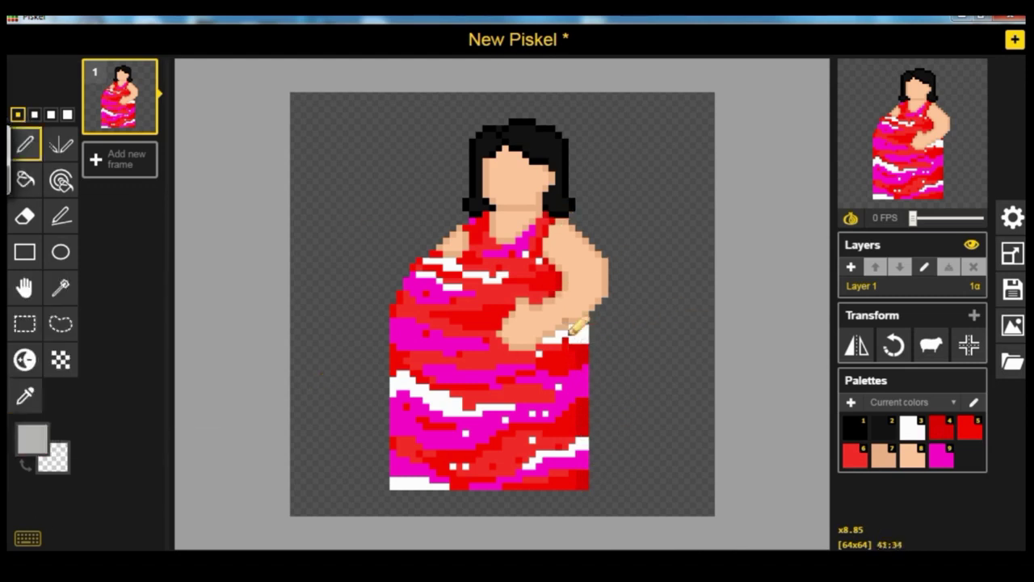
drag(584, 331, 586, 337)
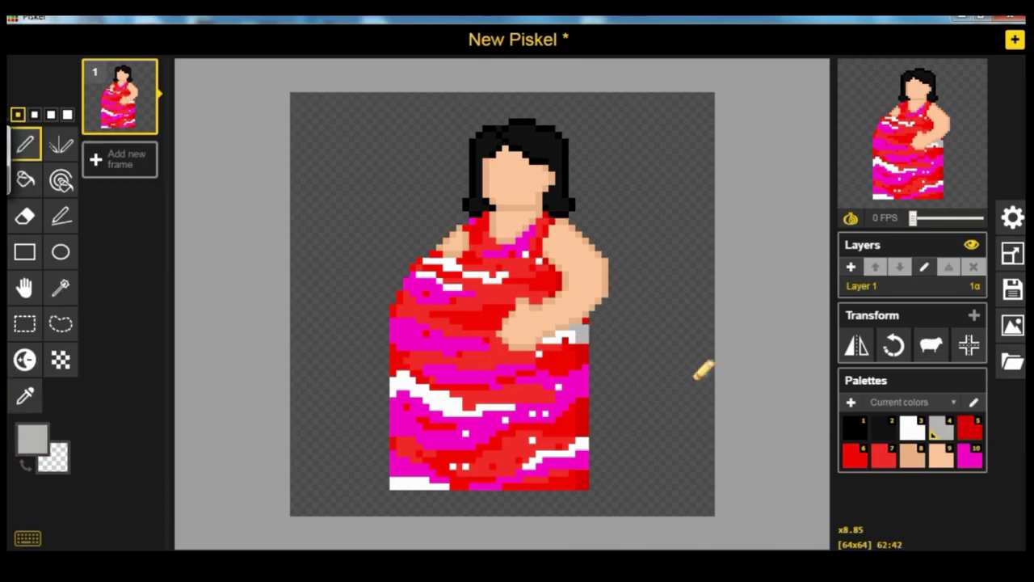
- Lighten the grey to #d2d2d2 and repaint the right end of the white stripe below the hand
click(33, 440)
drag(84, 293, 79, 303)
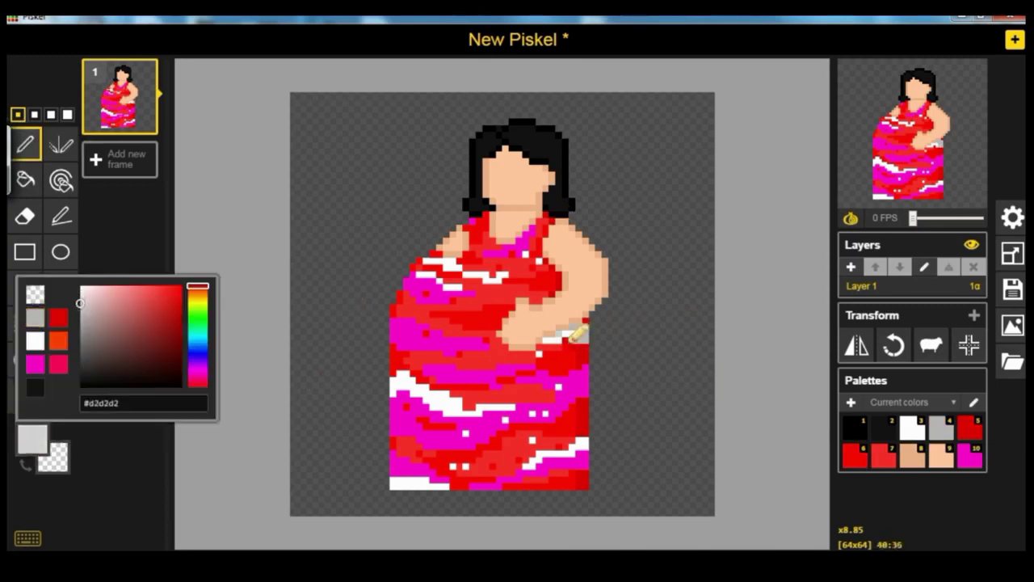
drag(576, 335, 586, 332)
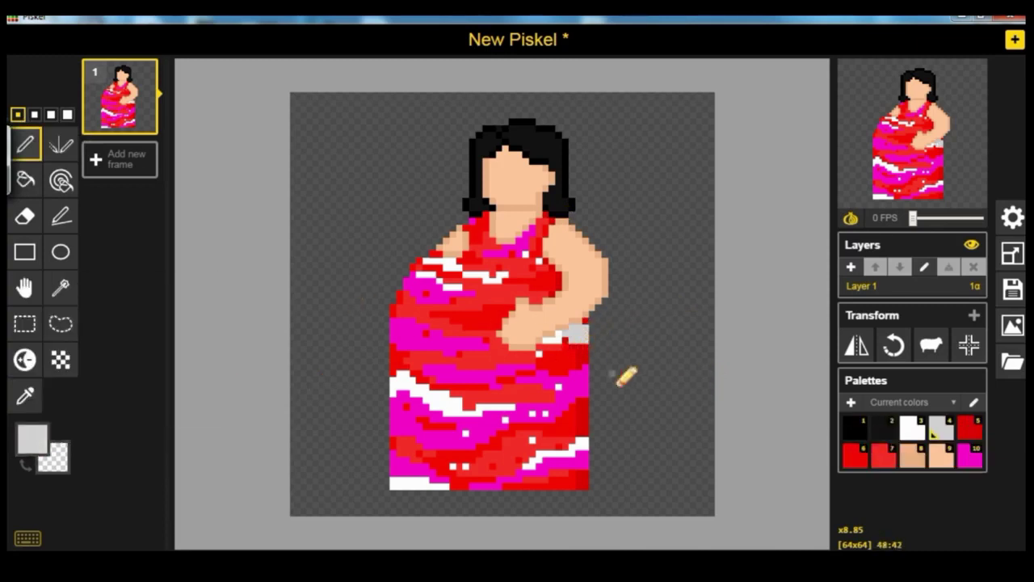
- Sample the magenta at the skirt's right edge, darken it, and shade the right ends of the magenta stripes
key(o)
click(587, 391)
click(32, 440)
key(p)
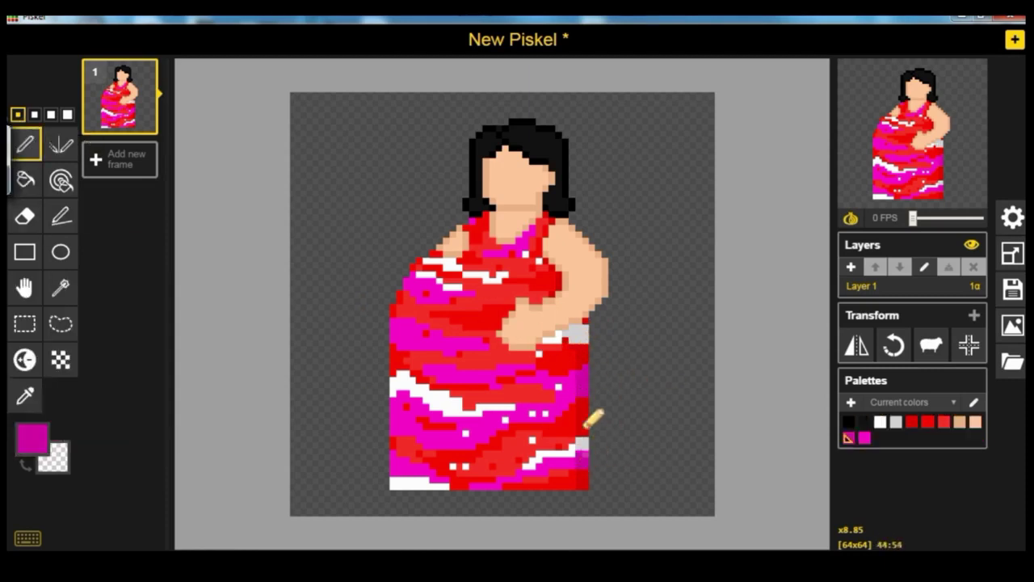
- Pick the darker dress red and shade the dress beside the inside of the bent arm
key(o)
click(558, 279)
key(p)
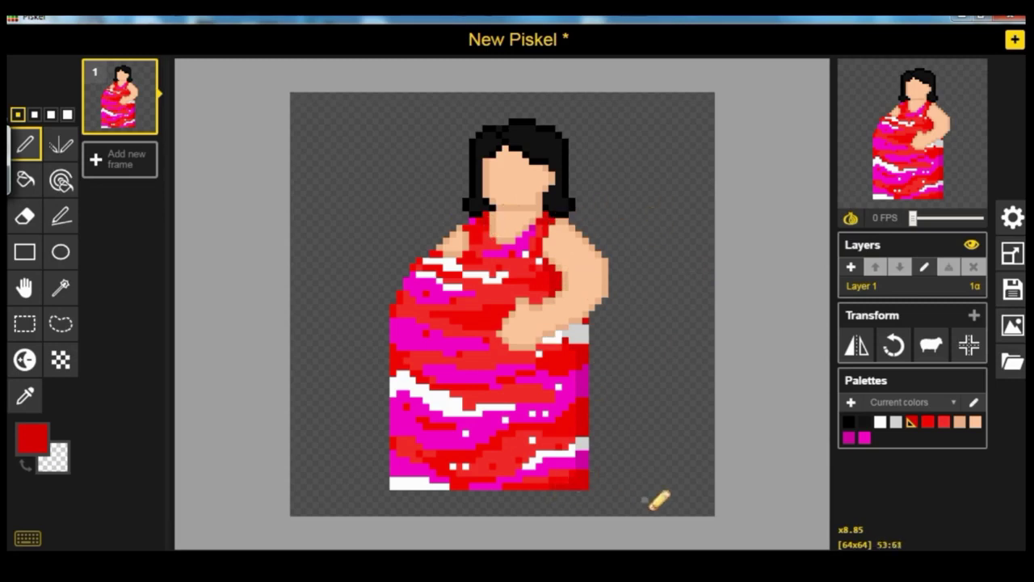
- Sample the skin shadow on the upper arm, adjust it to an intermediate skin tone, and blend the arm's shading
click(24, 395)
click(585, 241)
click(33, 449)
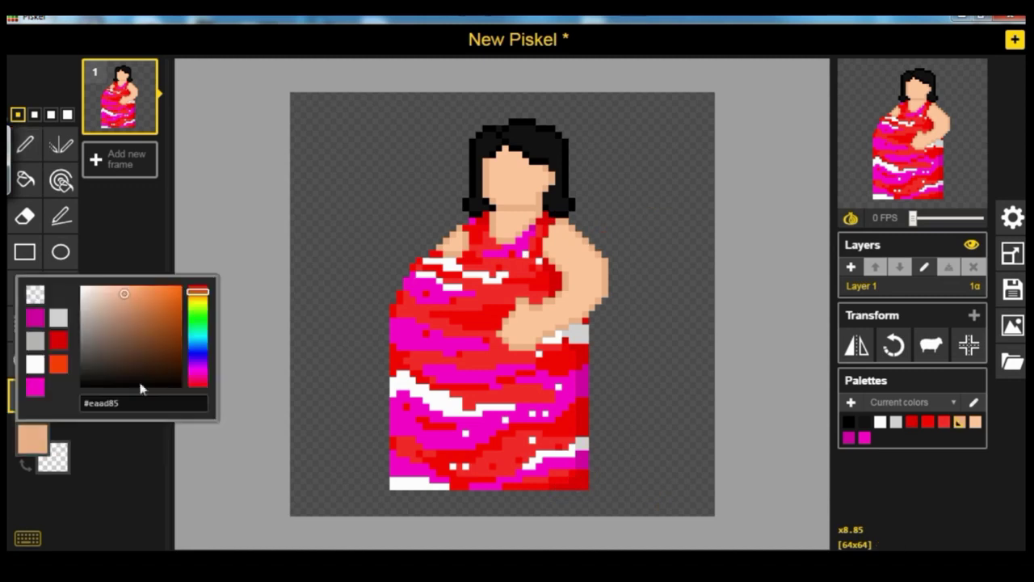
click(24, 144)
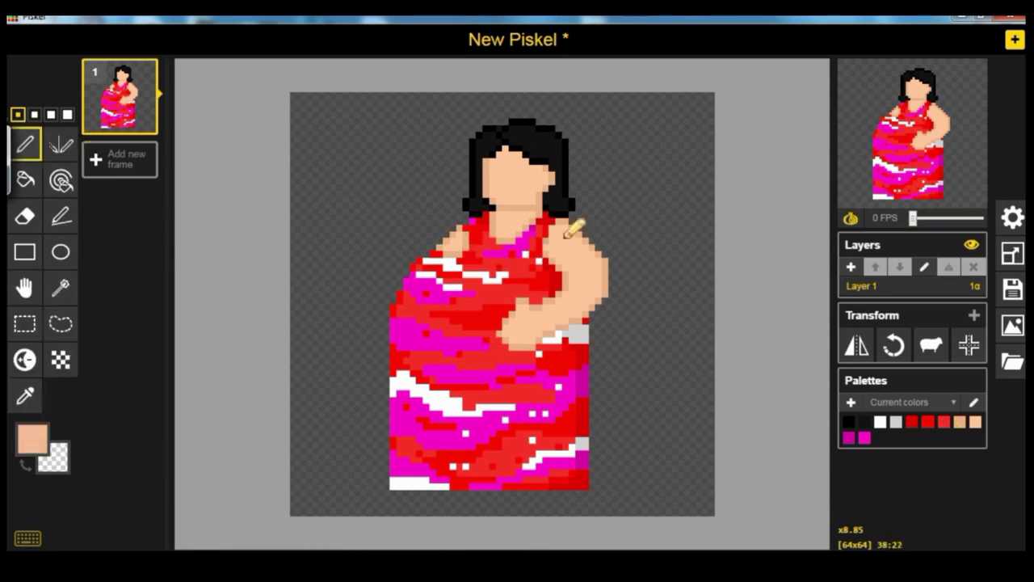
click(569, 246)
scroll(576, 237, up, 5)
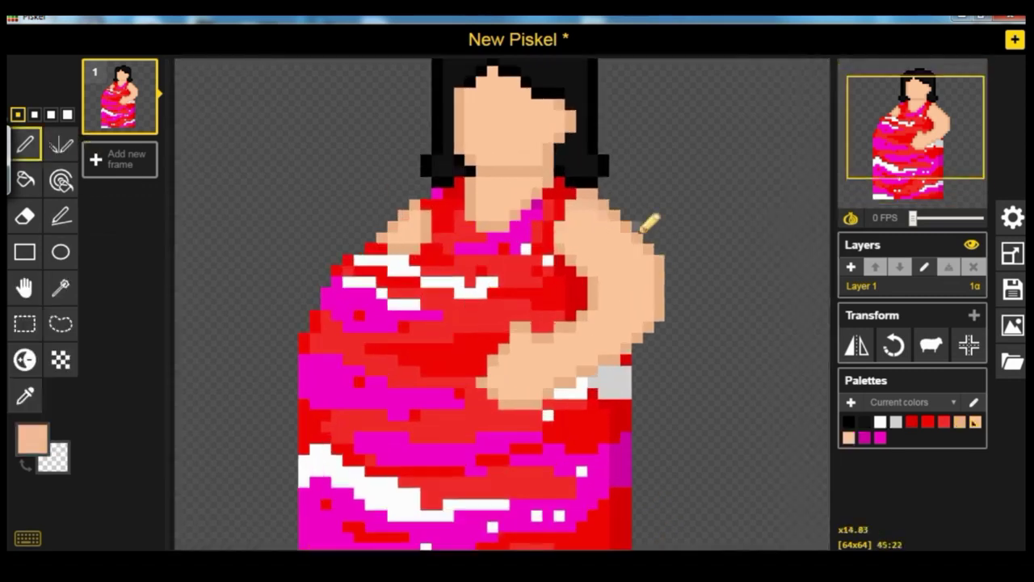
scroll(589, 257, down, 3)
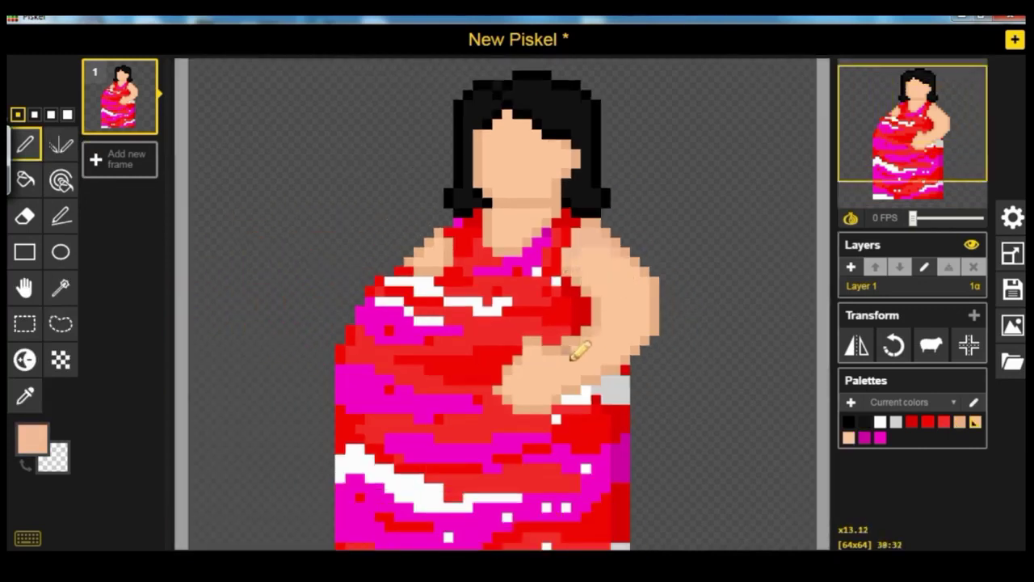
scroll(555, 347, up, 1)
scroll(553, 323, down, 3)
scroll(549, 218, up, 2)
- Soften the shading along the face and neck with the same intermediate skin tone
scroll(549, 218, down, 2)
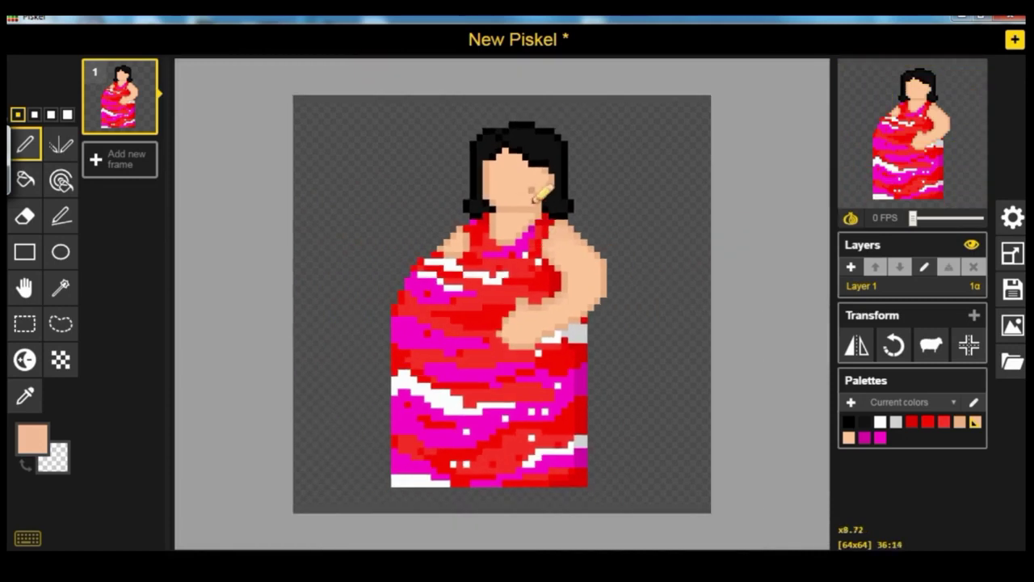
scroll(555, 184, up, 2)
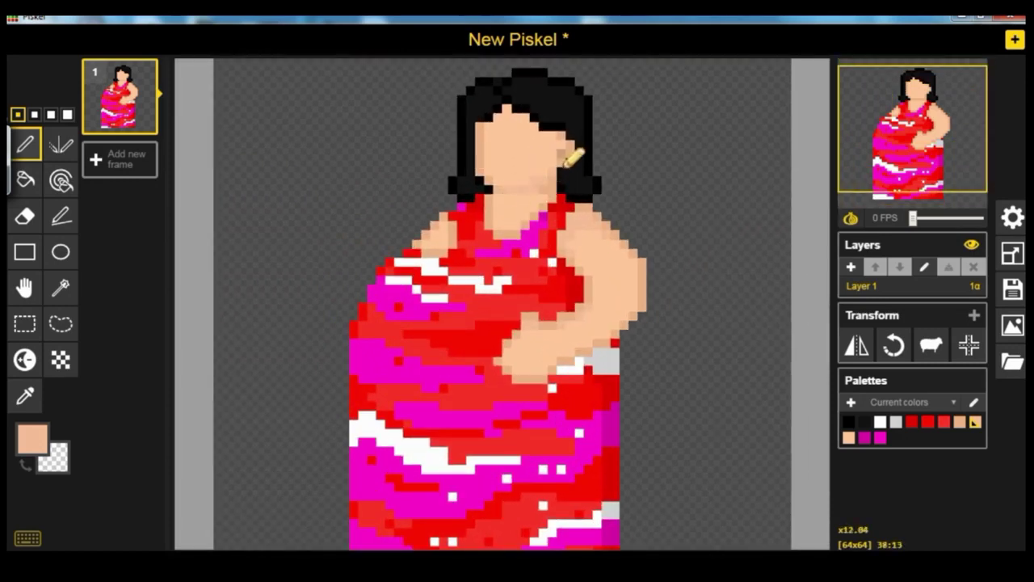
scroll(501, 214, down, 1)
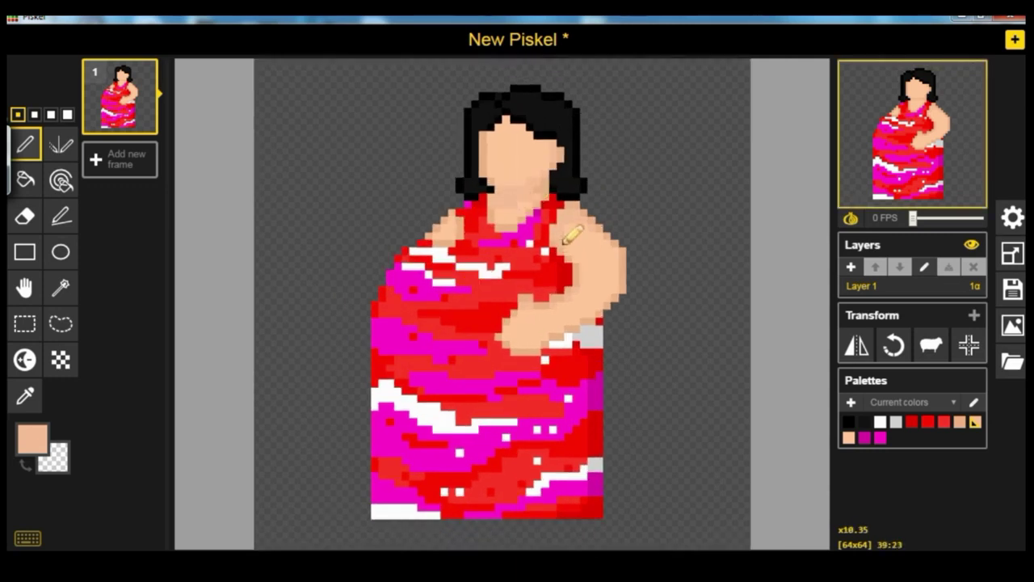
scroll(573, 235, down, 2)
scroll(493, 323, up, 1)
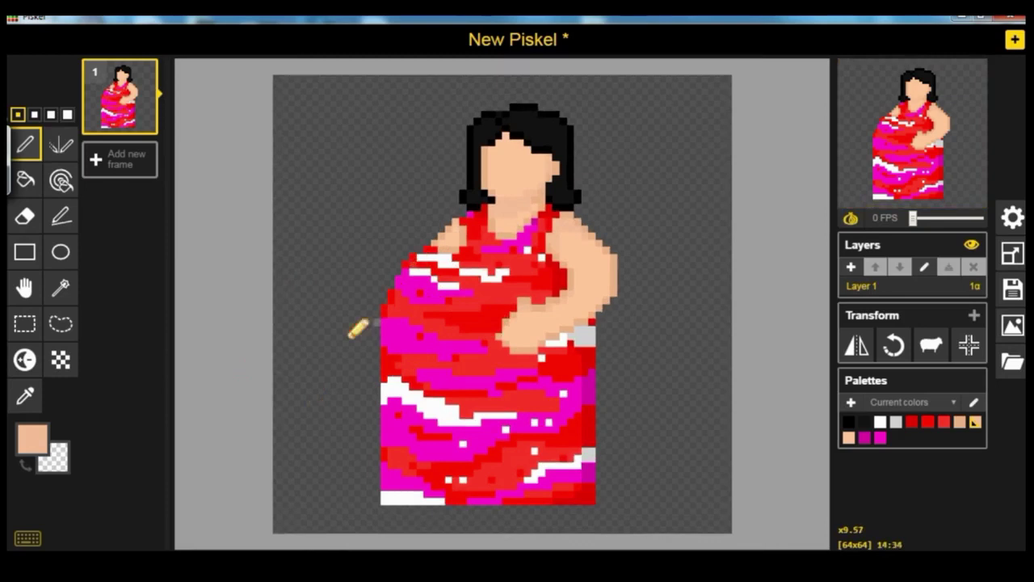
- Sample the magenta, lighten it to #f958d8, and highlight the left end of the upper magenta stripe
click(25, 395)
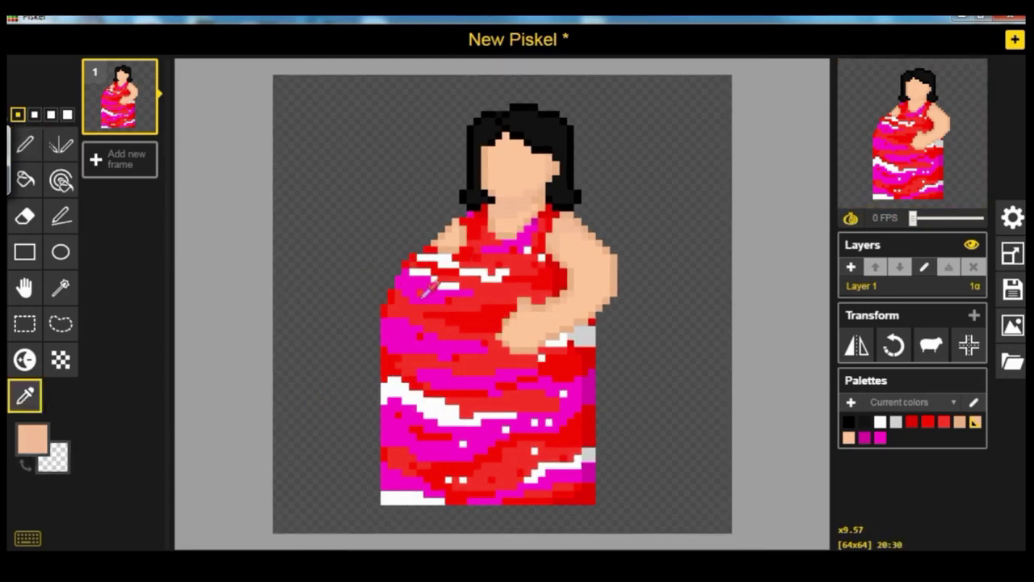
click(404, 289)
click(32, 440)
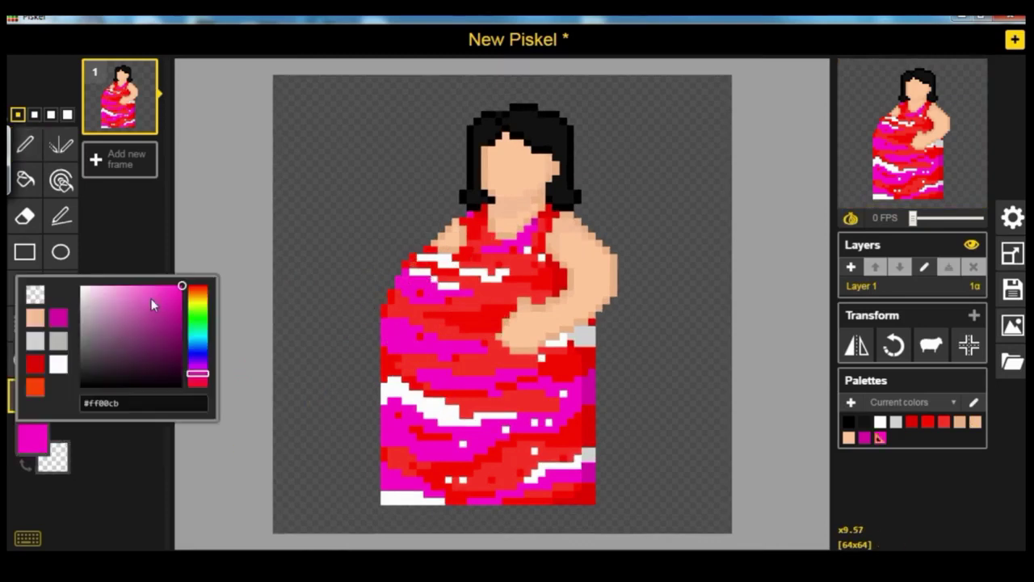
drag(161, 295, 144, 292)
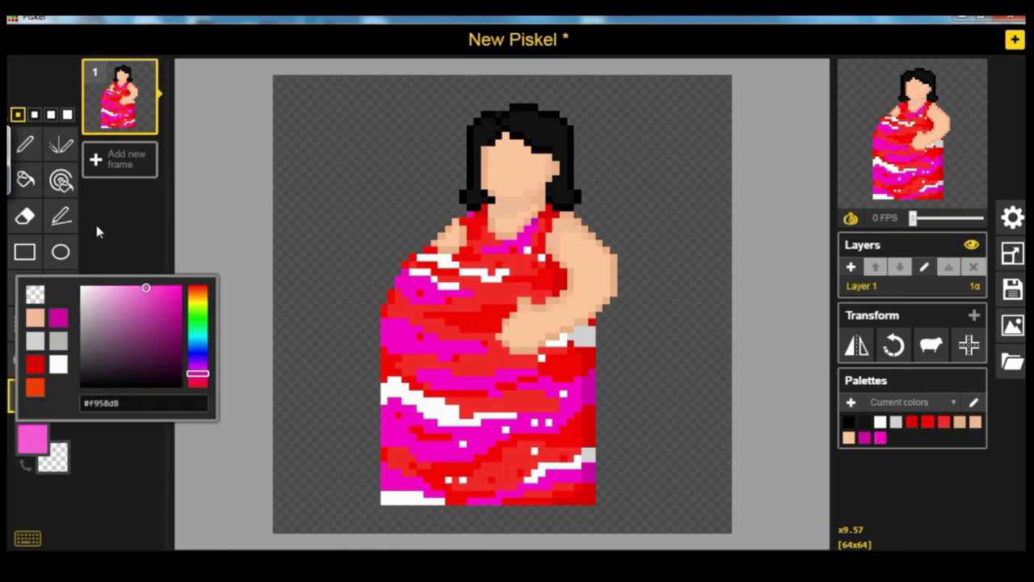
click(25, 144)
click(405, 284)
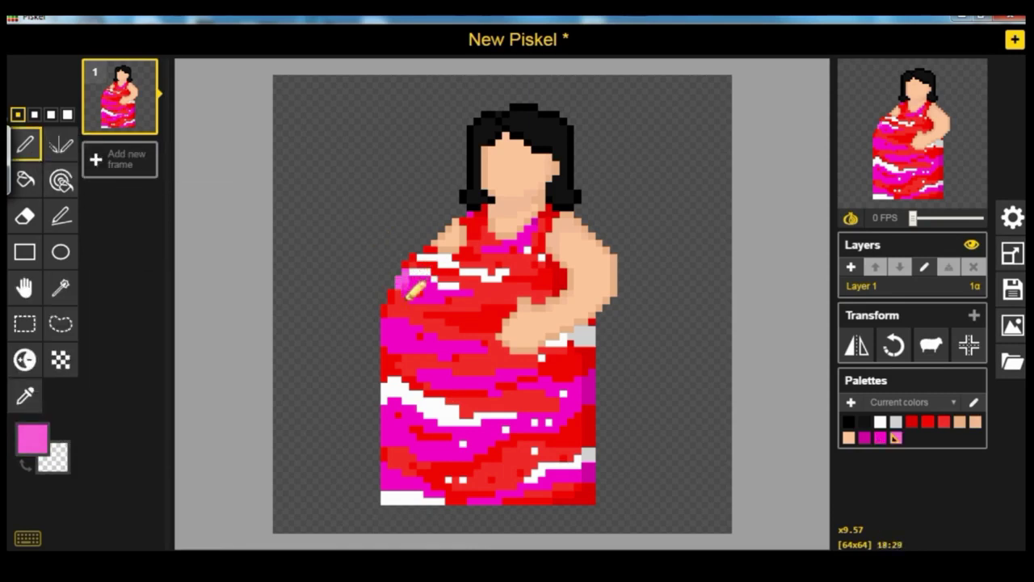
- Sample the dress red, lighten it to #fb4f4f, and highlight the left edge of the red band below the upper magenta stripe
click(26, 395)
click(402, 304)
click(33, 439)
click(153, 293)
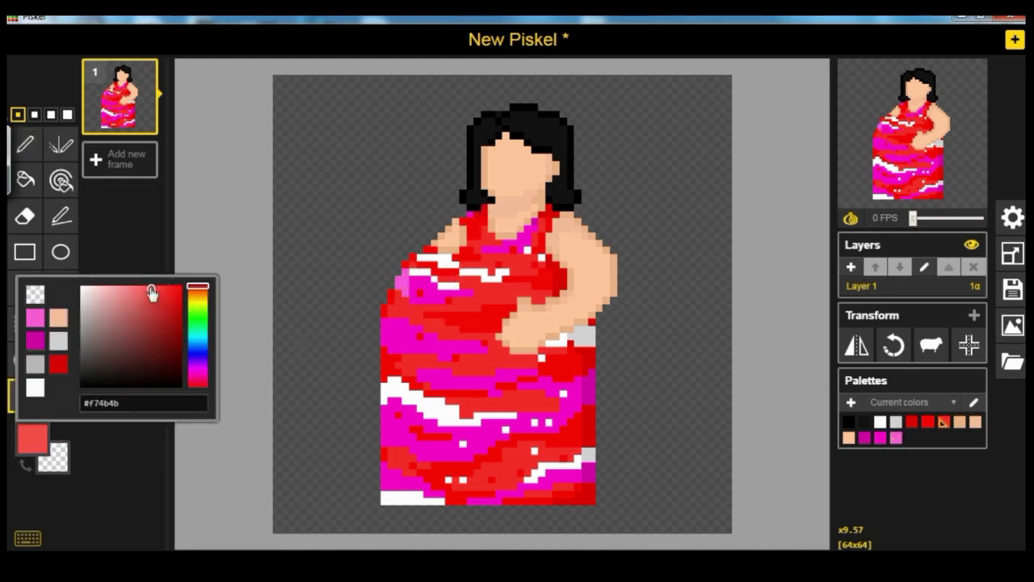
click(25, 144)
click(390, 312)
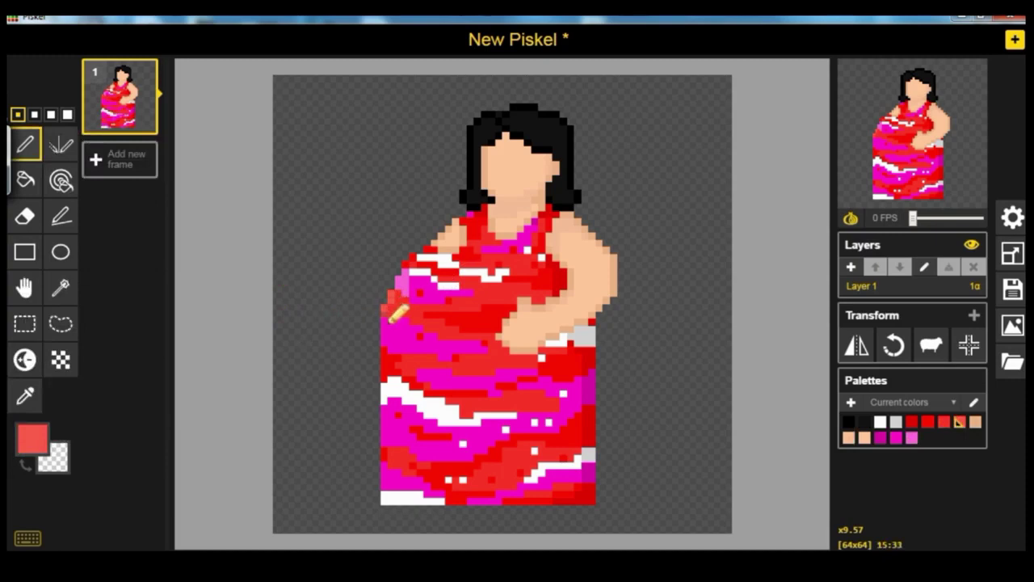
- Highlight the left end of the second magenta stripe with the light pink, and pick the light red again for the dress
click(911, 437)
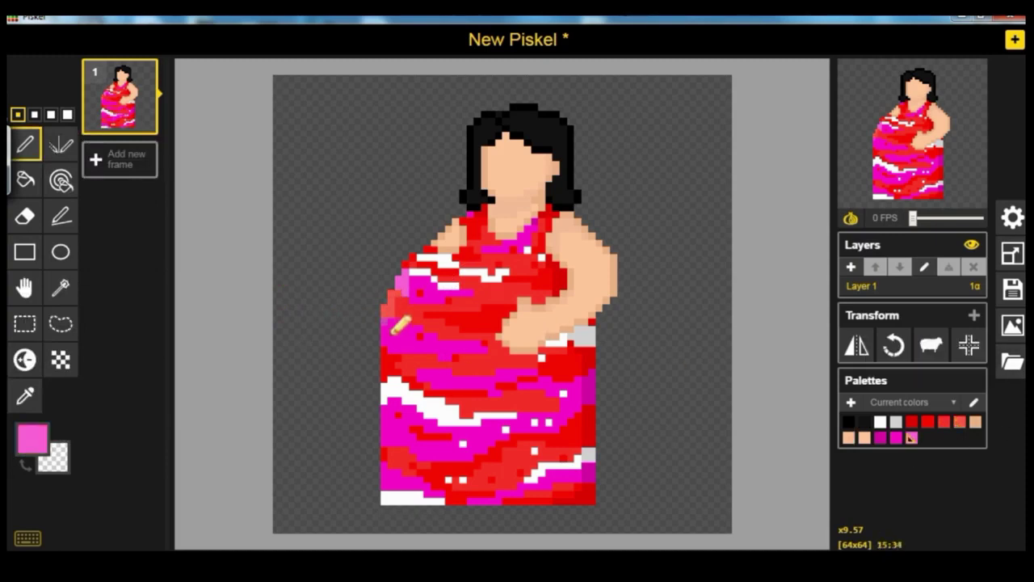
click(387, 352)
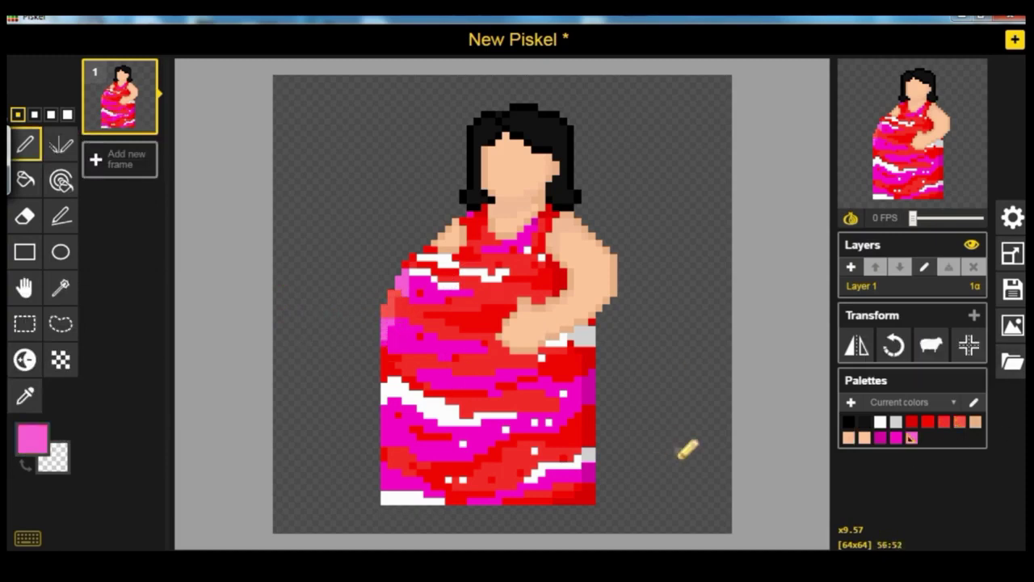
click(960, 421)
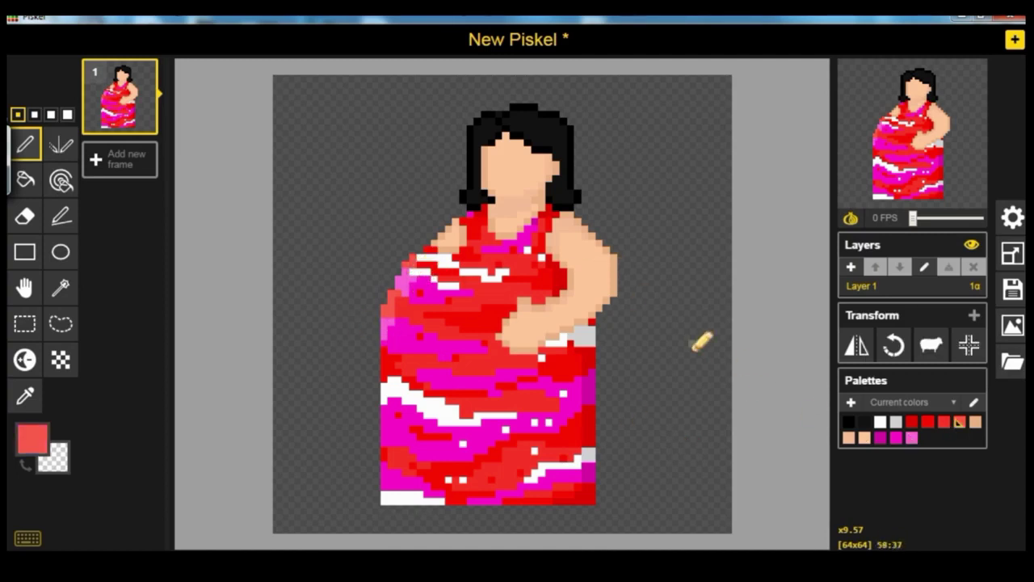
scroll(700, 341, down, 2)
scroll(695, 339, up, 3)
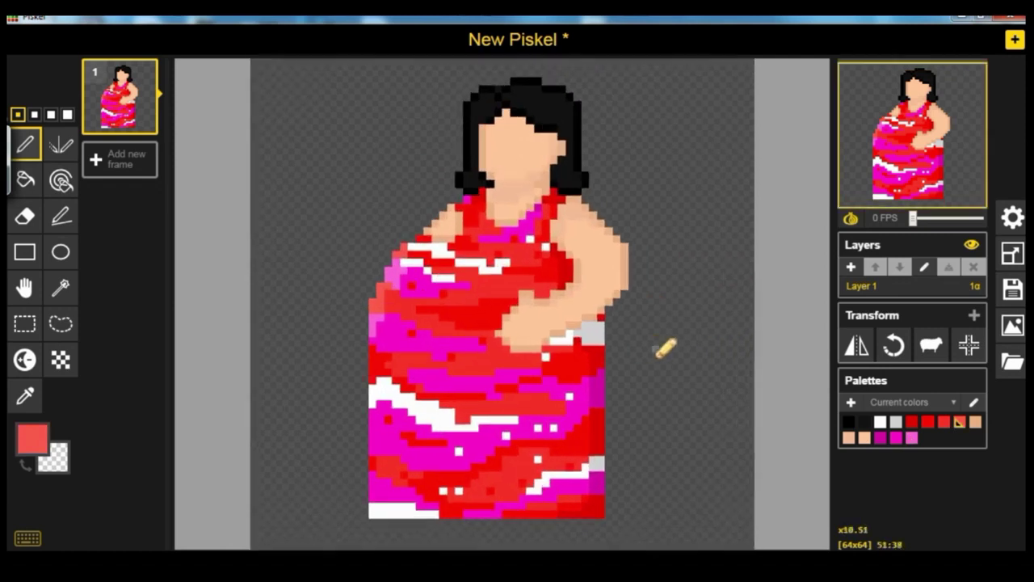
scroll(664, 348, down, 1)
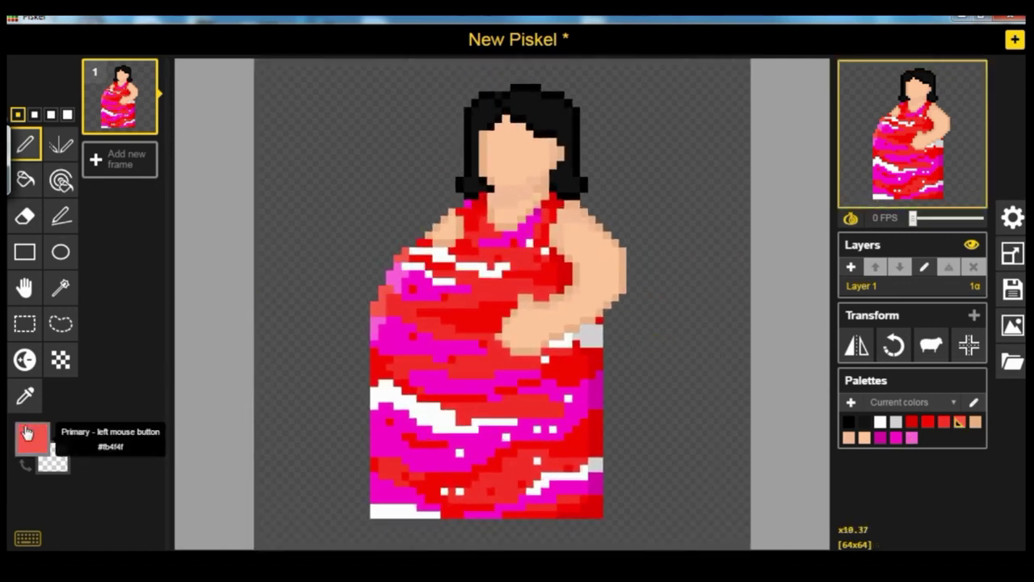
scroll(247, 330, down, 2)
scroll(247, 331, up, 1)
- Add a new layer and move it below Layer 1
click(851, 267)
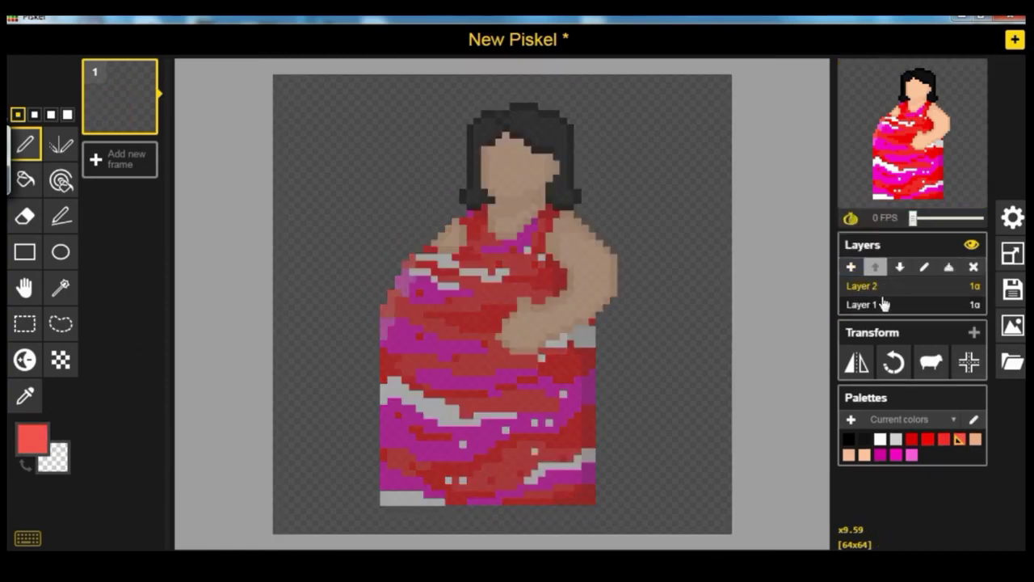
click(884, 303)
click(889, 286)
click(894, 270)
- Set the colour to dark green #192712 and draw a wide, flat ellipse around the bottom of the dress on Layer 2
click(32, 439)
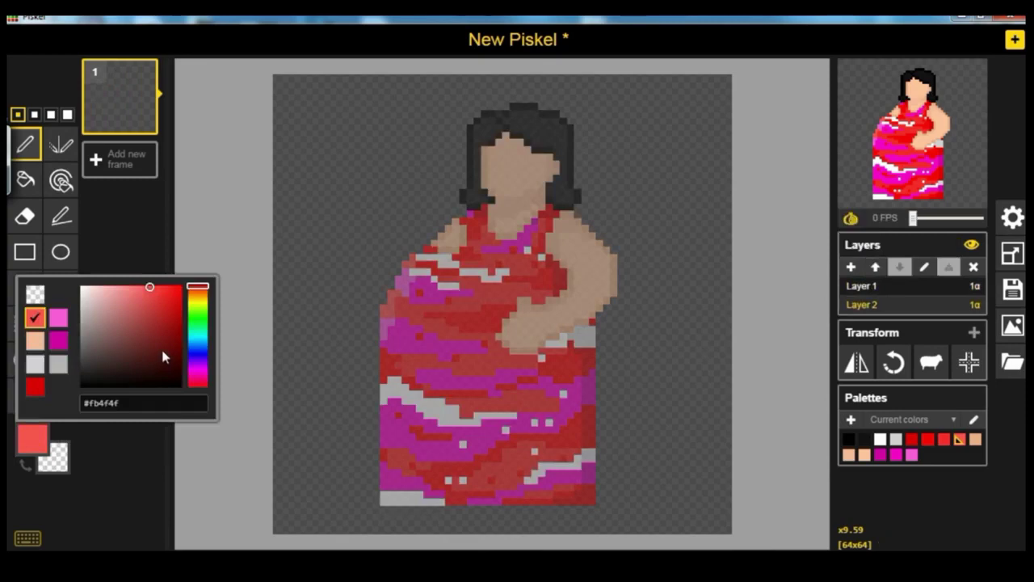
mouse_move(166, 369)
mouse_down()
mouse_move(118, 367)
mouse_move(136, 375)
mouse_up()
click(199, 322)
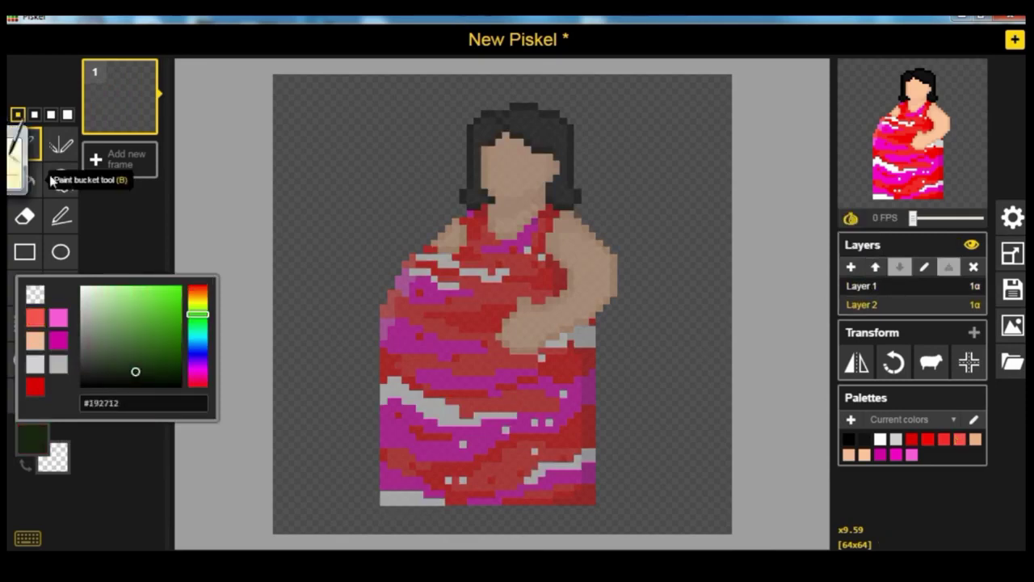
click(61, 254)
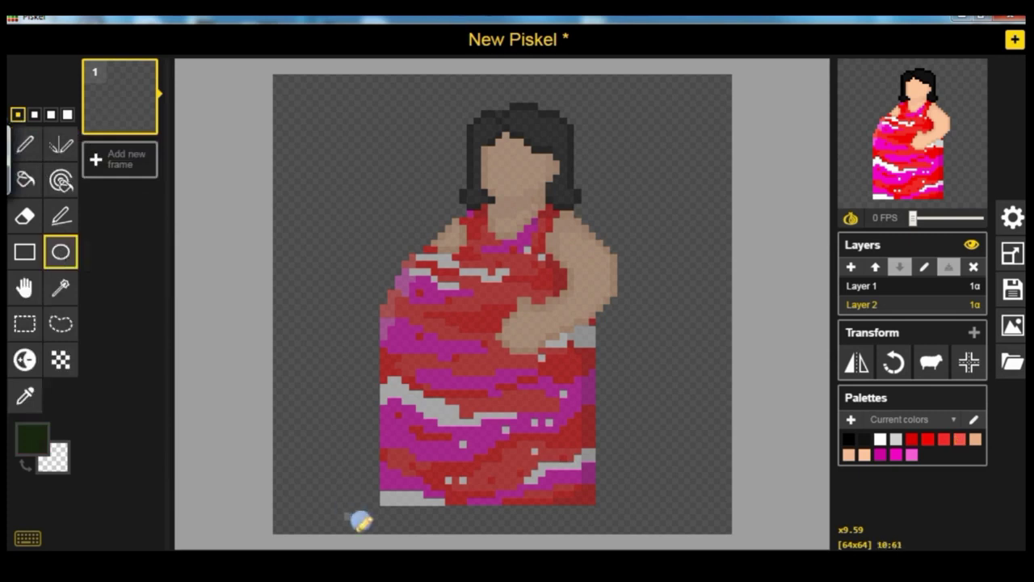
drag(306, 487, 694, 521)
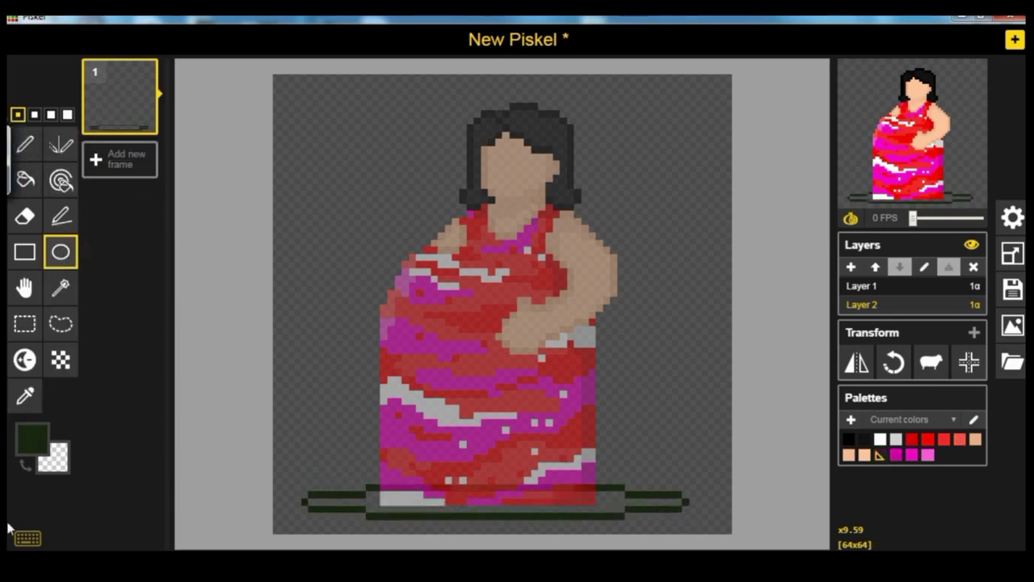
- Fill the ellipse with a slightly lighter dark green and merge Layer 1 down into Layer 2
click(33, 440)
click(26, 180)
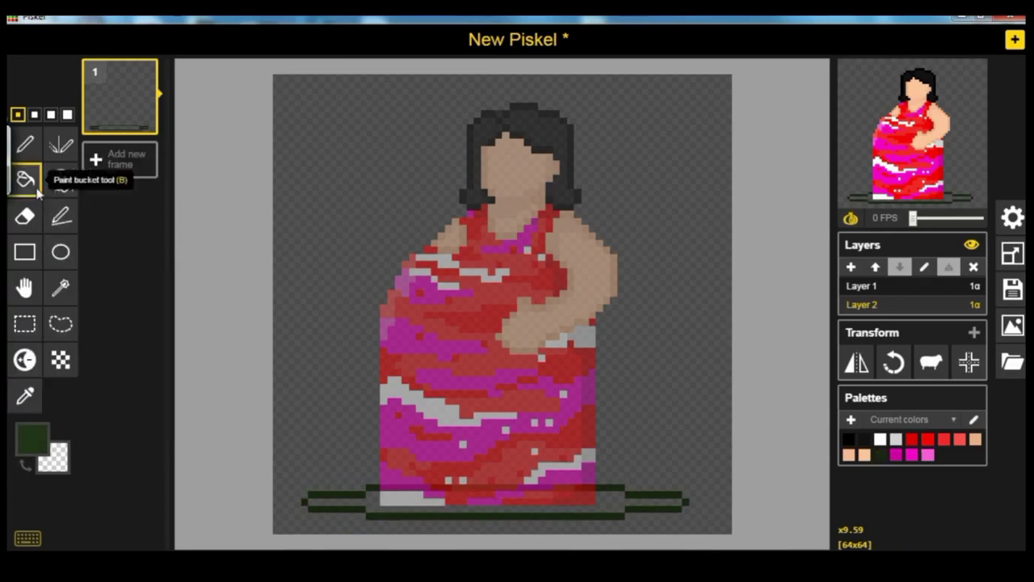
click(368, 503)
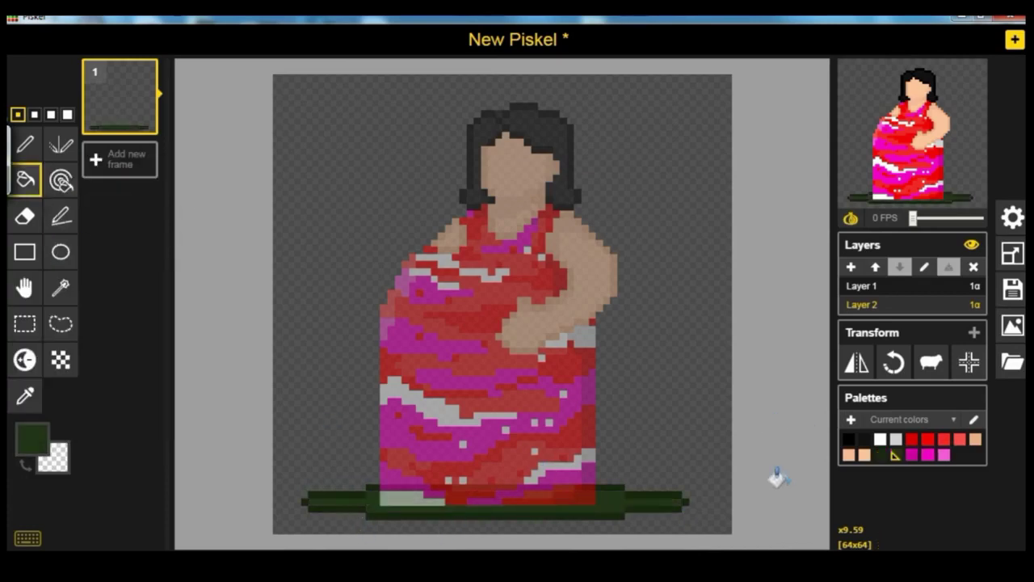
click(911, 287)
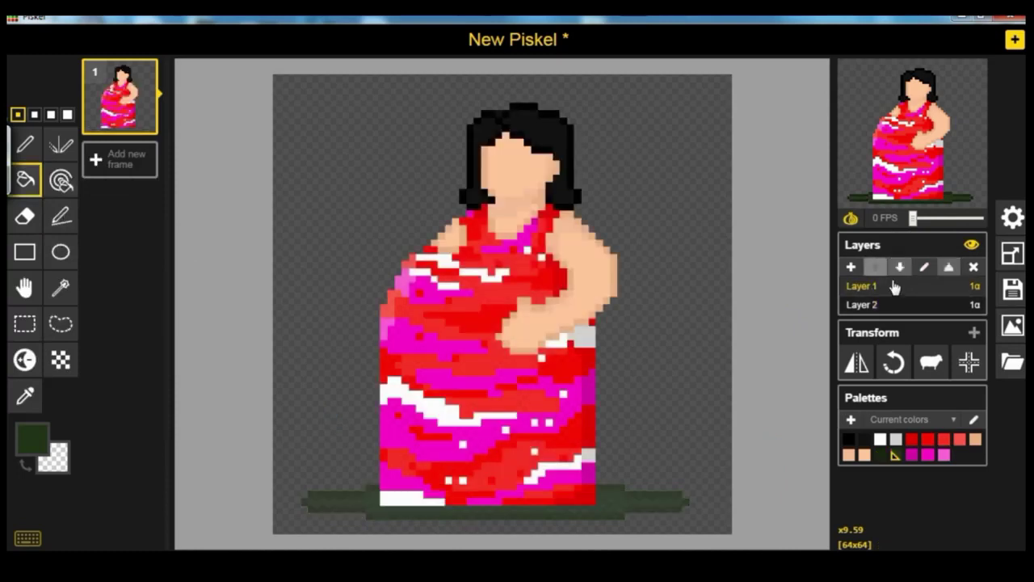
click(951, 270)
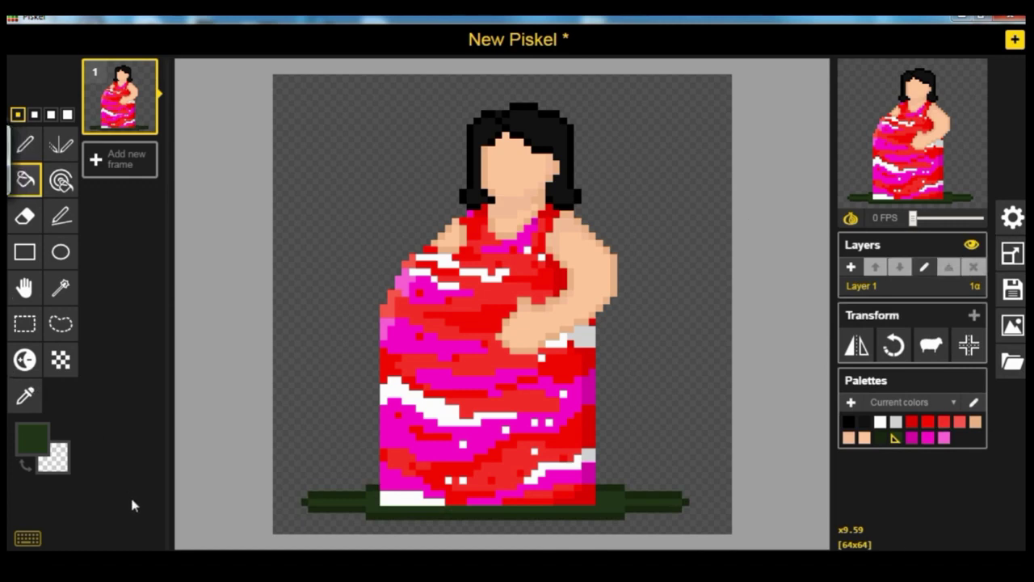
- Sample the dress magenta, darken it to a deep purple-magenta, and shade the right edge of the magenta stripes
key(o)
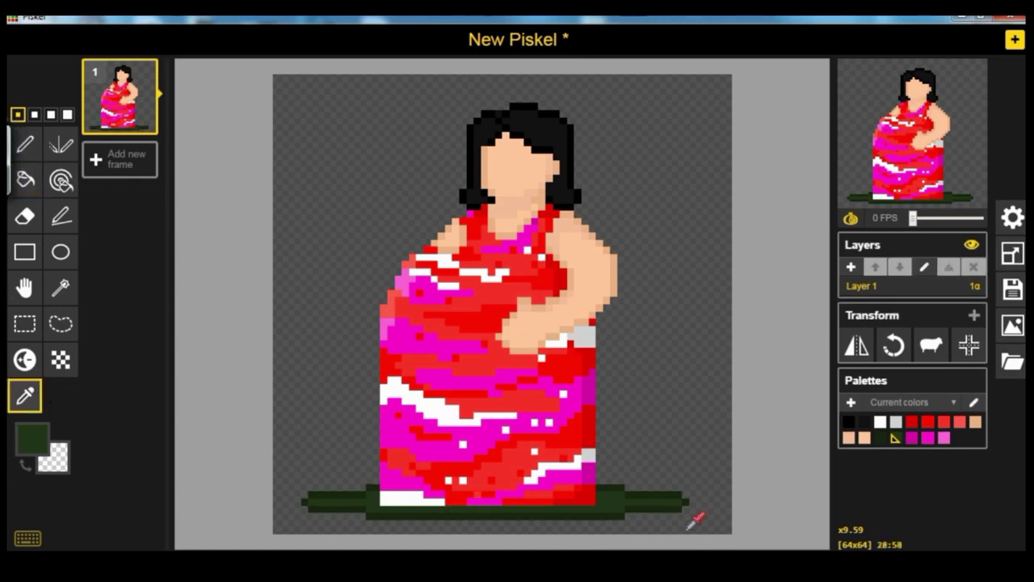
click(396, 436)
click(33, 438)
key(p)
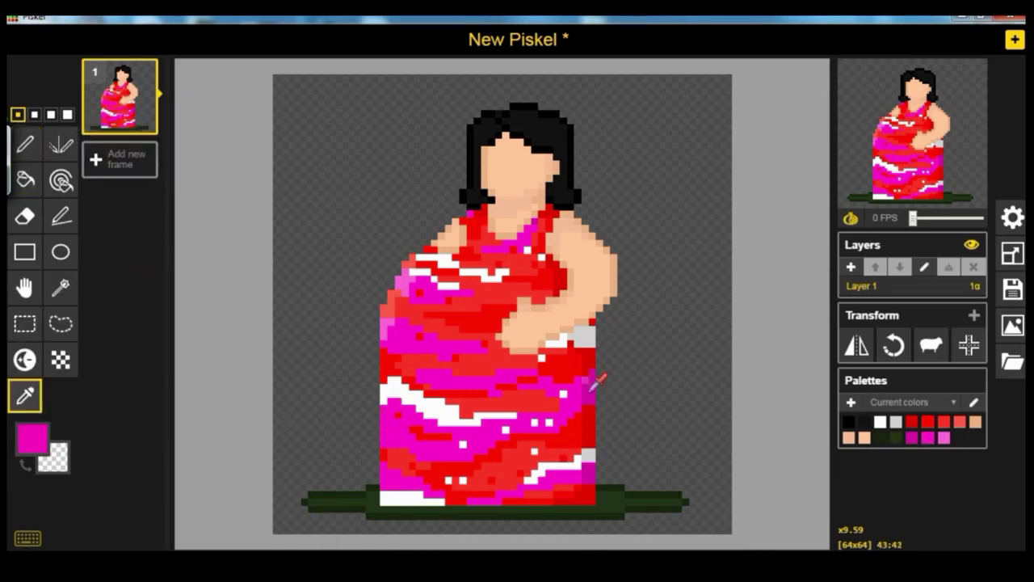
click(33, 438)
click(187, 326)
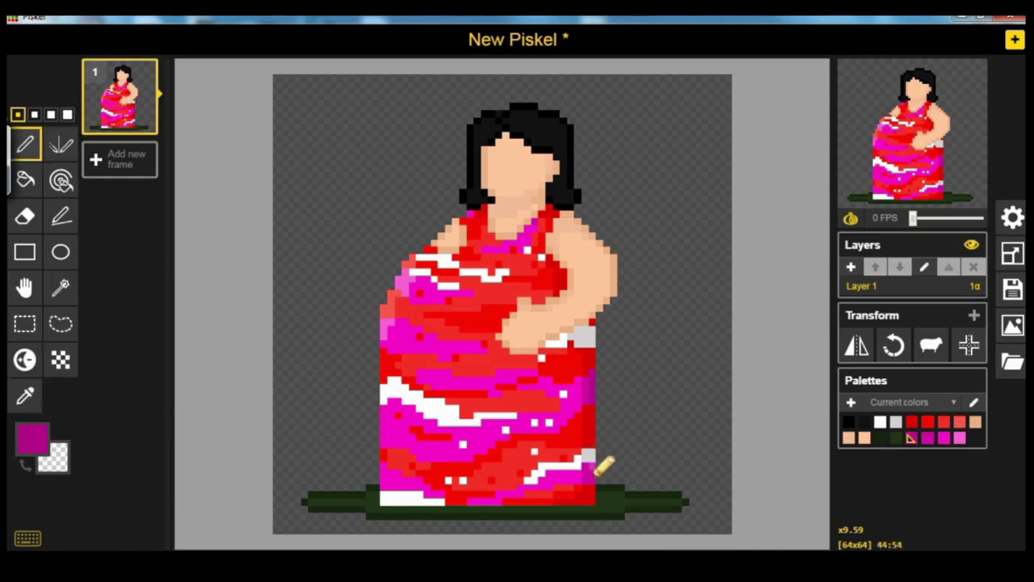
- Shade the right edge of the white stripes with a darker grey and the red bands with a darker red
key(i)
click(585, 334)
click(51, 438)
key(p)
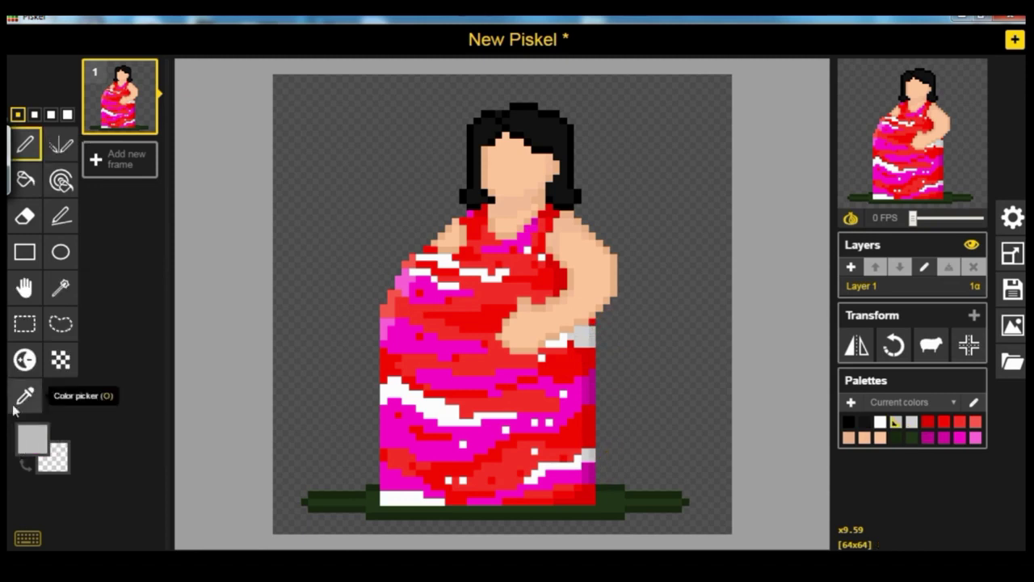
key(6)
click(32, 438)
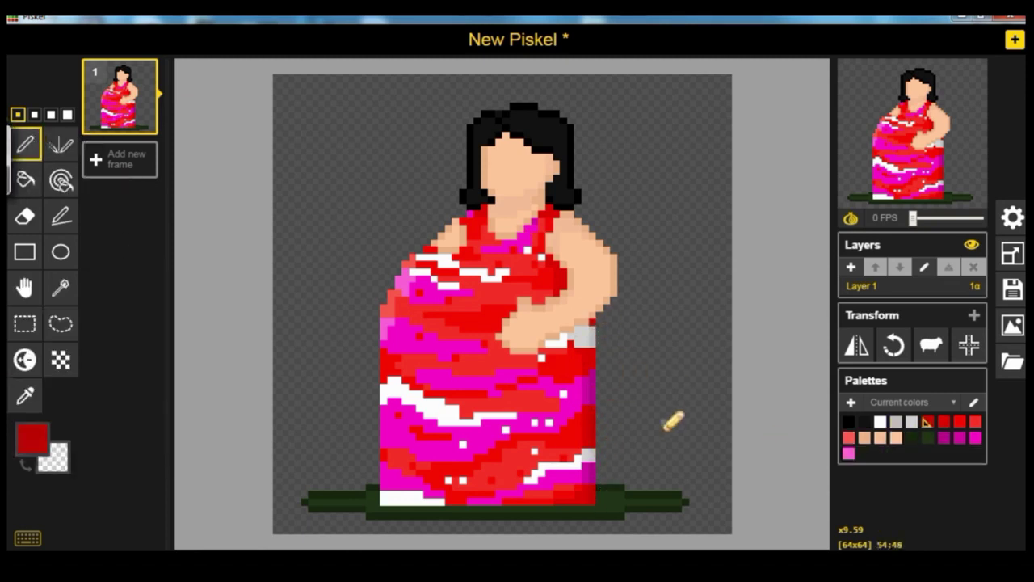
- Draw two black eyes on the face and a light-red mouth below them
click(27, 439)
click(164, 392)
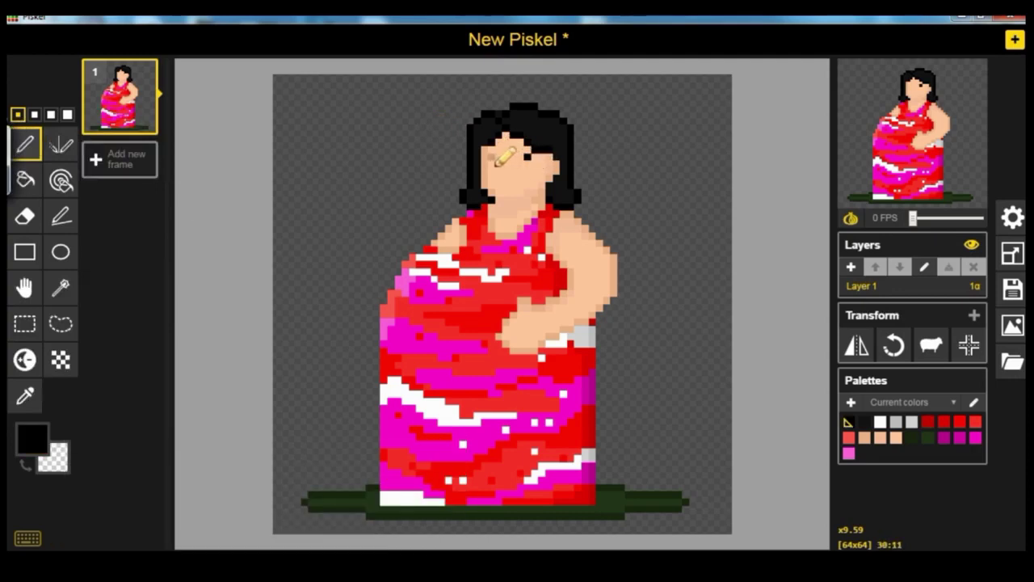
click(31, 439)
mouse_move(145, 333)
mouse_down()
mouse_move(158, 296)
mouse_move(148, 288)
mouse_up()
click(527, 171)
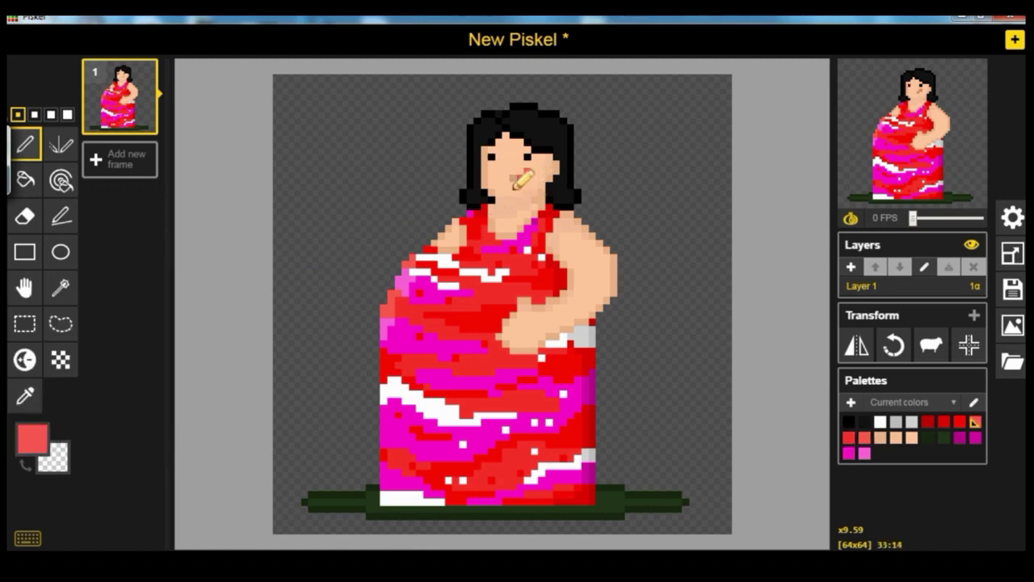
- Add another light-red pixel to the woman's mouth
click(513, 178)
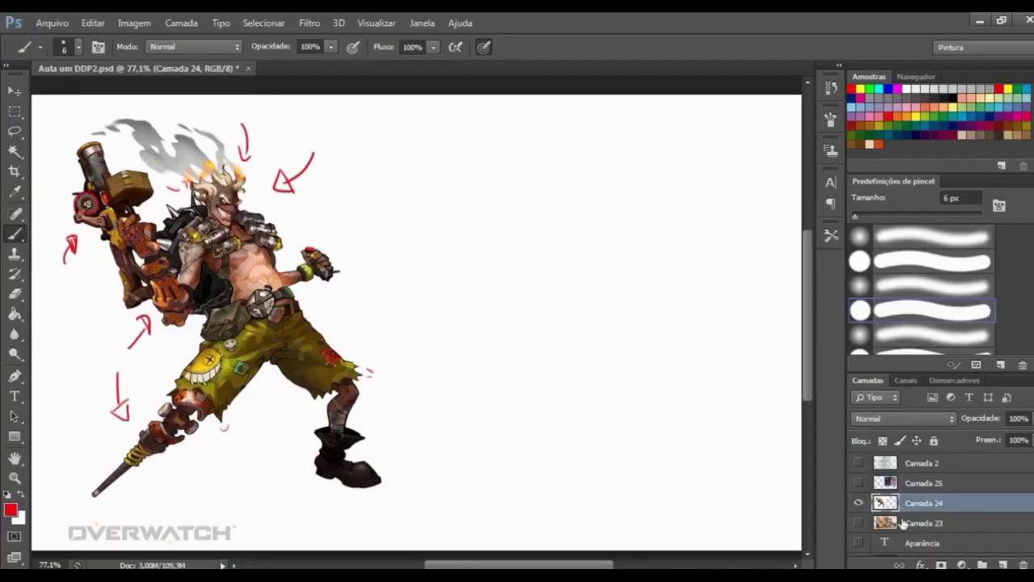
- Switch to Photoshop and show layer Camada 25 in Aula um DDP2.psd
click(859, 484)
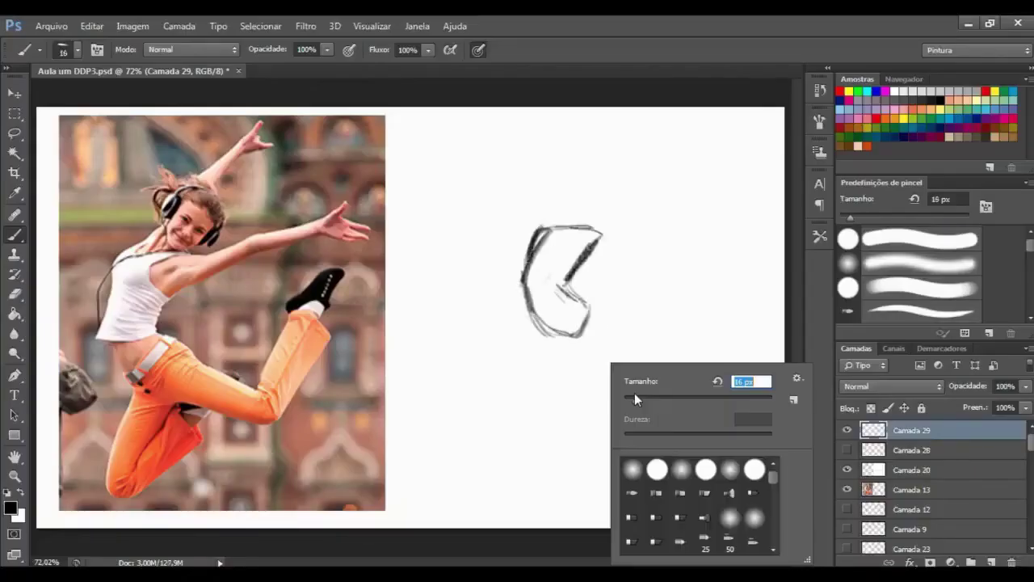
- Add sketch strokes in and around the torso shape beside the jumping-woman reference on layer Camada 29 of Aula um DDP3.psd
mouse_move(533, 331)
mouse_down()
mouse_move(734, 307)
mouse_move(591, 367)
mouse_move(565, 275)
mouse_move(491, 296)
mouse_move(561, 277)
mouse_move(581, 217)
mouse_move(536, 180)
mouse_move(683, 203)
mouse_up()
drag(554, 278, 545, 286)
drag(517, 243, 535, 268)
drag(535, 226, 556, 244)
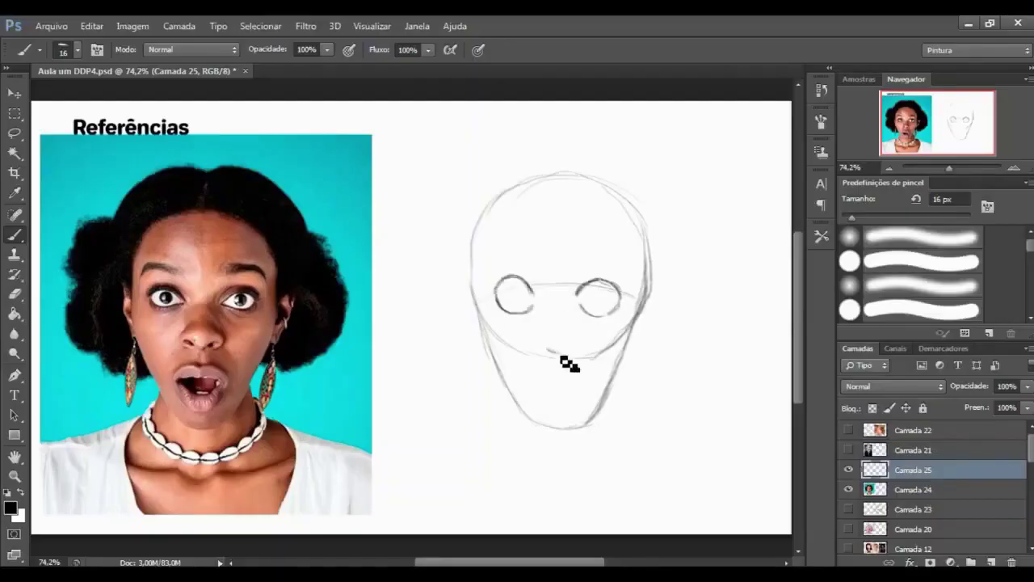
- Add facial-feature strokes to the head sketch beside the surprised-woman reference on layer Camada 25 of Aula um DDP4.psd
mouse_move(560, 363)
mouse_down()
mouse_move(647, 298)
mouse_move(517, 253)
mouse_move(515, 299)
mouse_move(658, 303)
mouse_move(475, 194)
mouse_move(415, 338)
mouse_move(556, 413)
mouse_up()
mouse_move(515, 290)
mouse_down()
mouse_move(605, 293)
mouse_move(436, 323)
mouse_up()
right_click(566, 335)
mouse_move(565, 334)
mouse_down()
mouse_move(560, 200)
mouse_move(428, 363)
mouse_move(439, 335)
mouse_up()
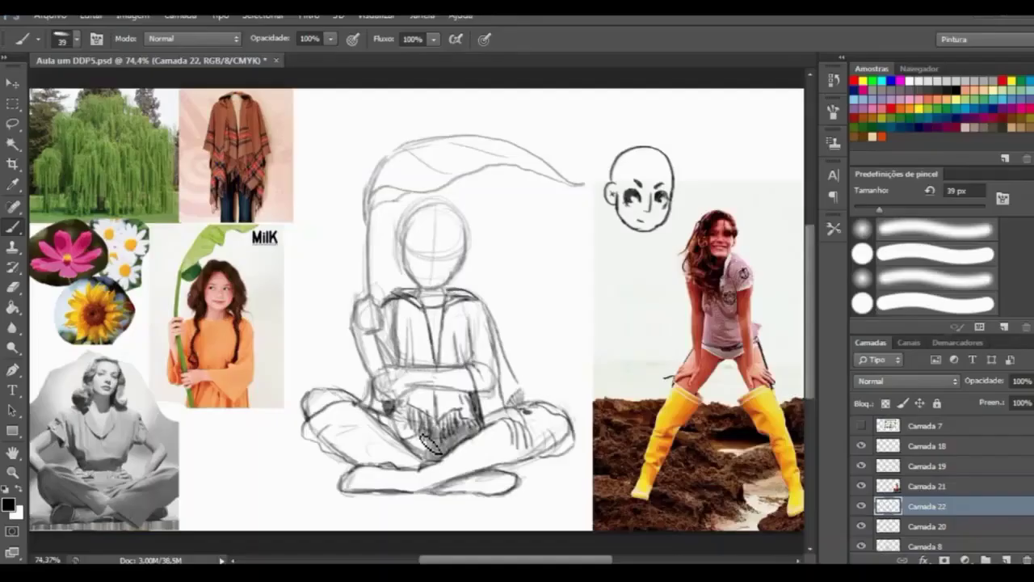
- Work on the shading of the fringed poncho between the seated figure's crossed legs on layer Camada 22, and select black as the drawing colour
drag(424, 442, 393, 426)
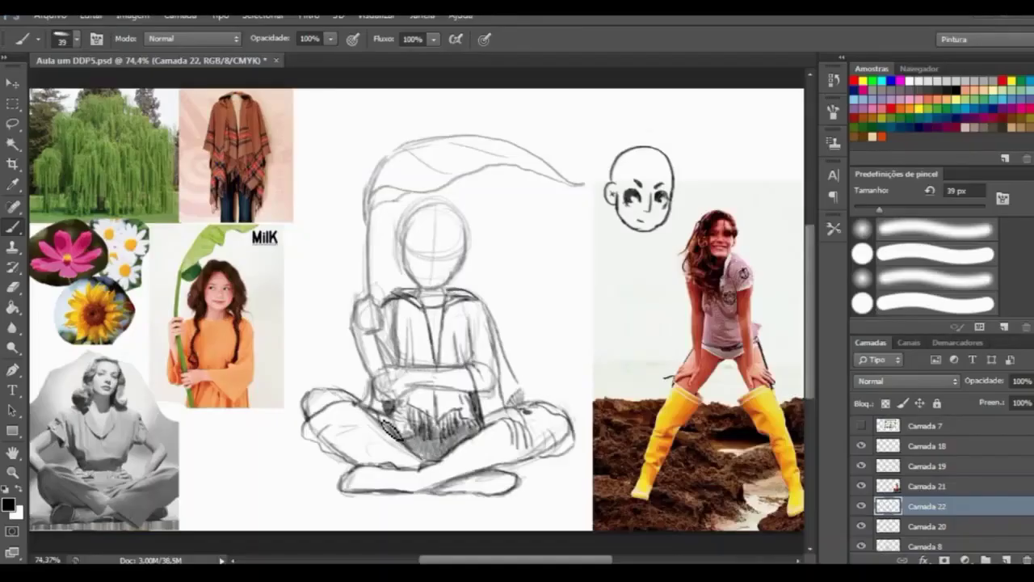
key(x)
mouse_move(431, 454)
mouse_down()
mouse_move(428, 441)
mouse_move(416, 456)
mouse_move(452, 437)
mouse_move(423, 455)
mouse_move(445, 440)
mouse_up()
click(955, 89)
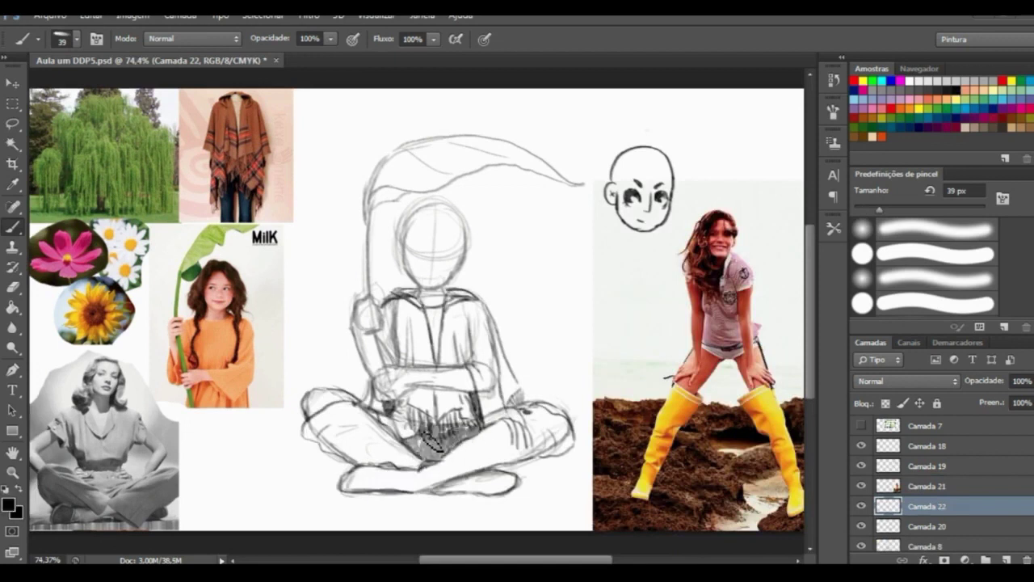
mouse_move(371, 419)
mouse_down()
mouse_move(320, 409)
mouse_move(340, 404)
mouse_up()
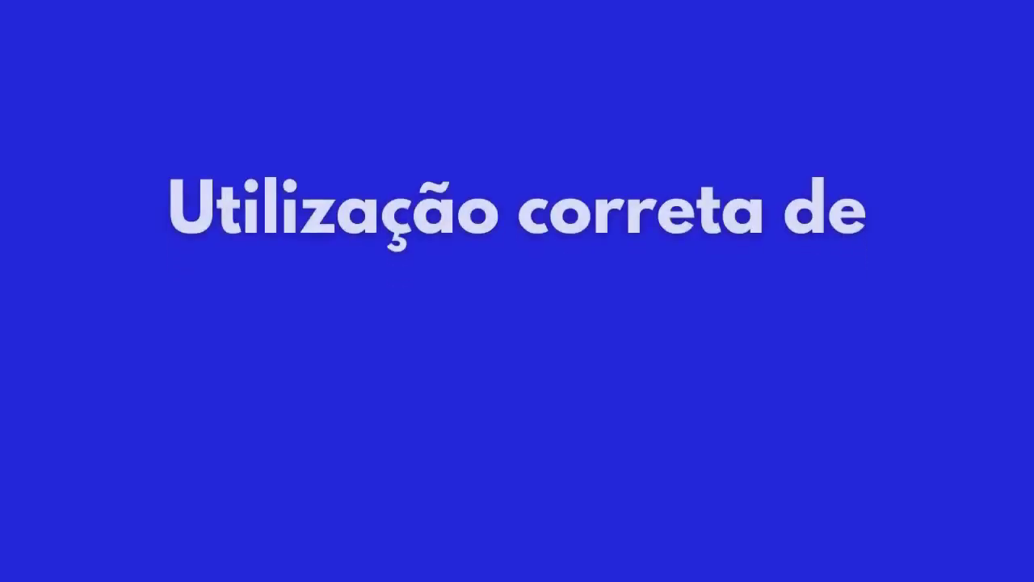